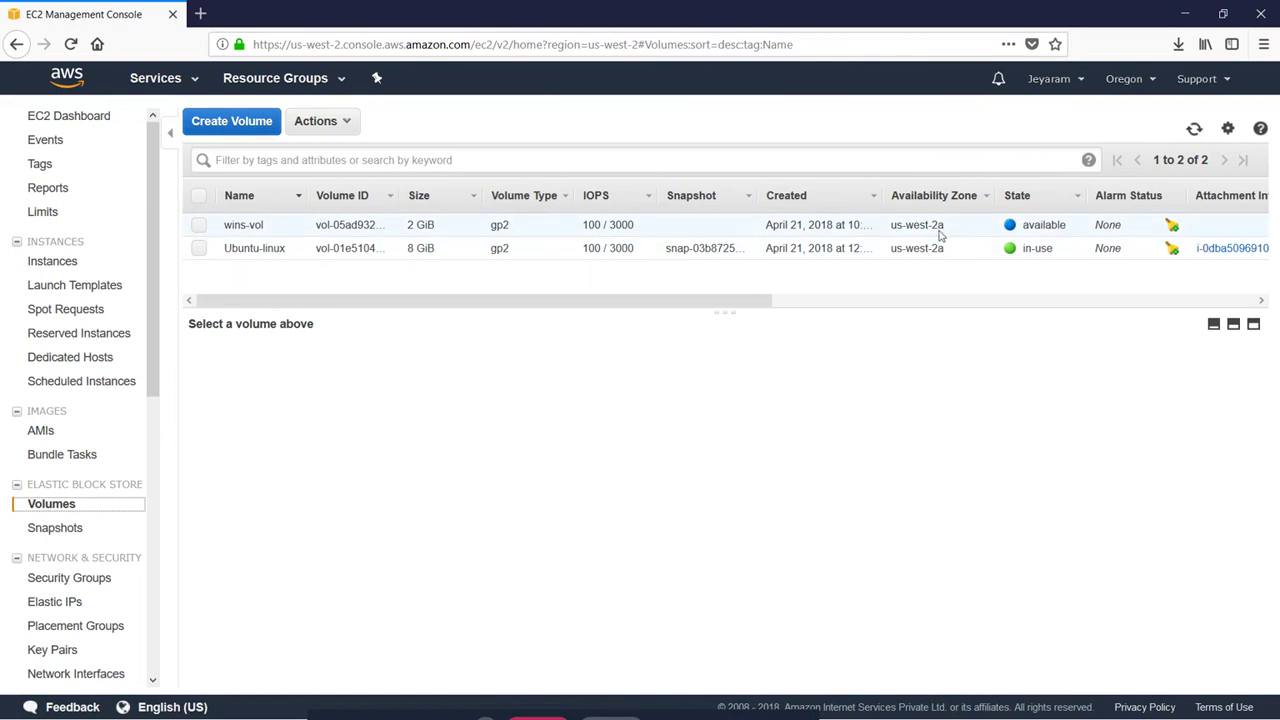
Step: Start launching a new EC2 instance, limit the images to free tier, and choose the Ubuntu Server 16.04 LTS (HVM) AMI
click(58, 261)
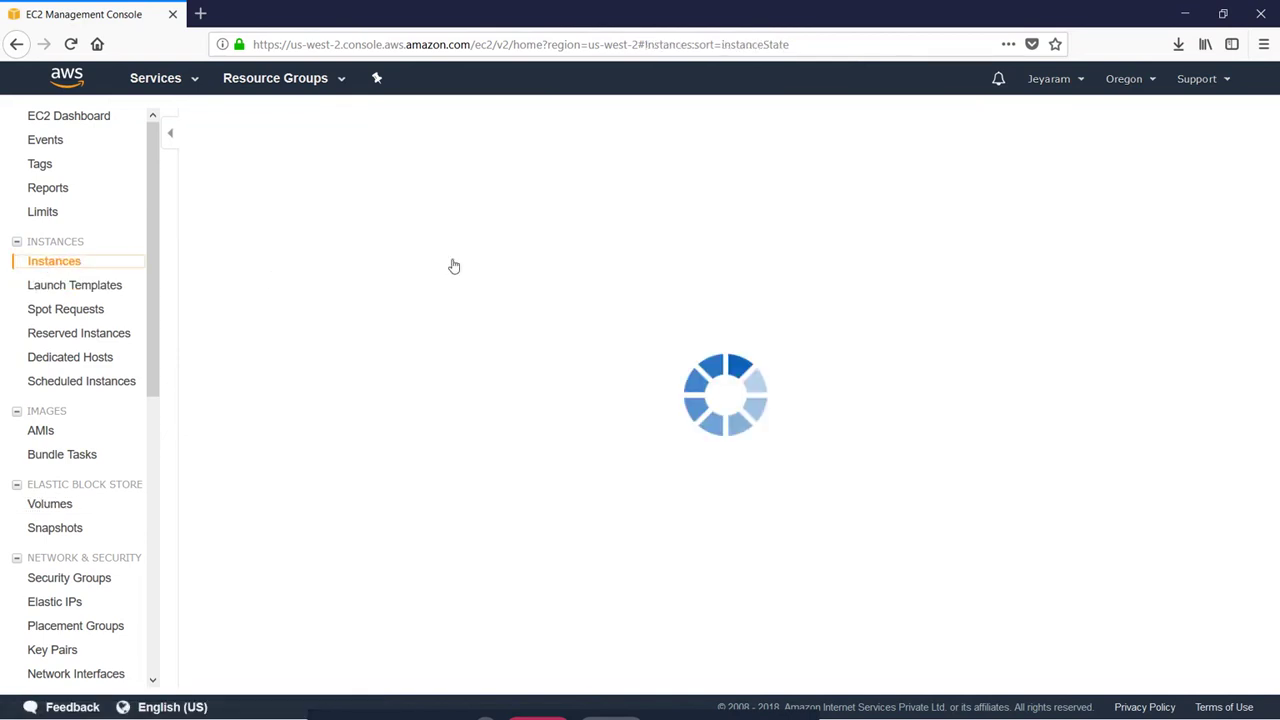
click(240, 122)
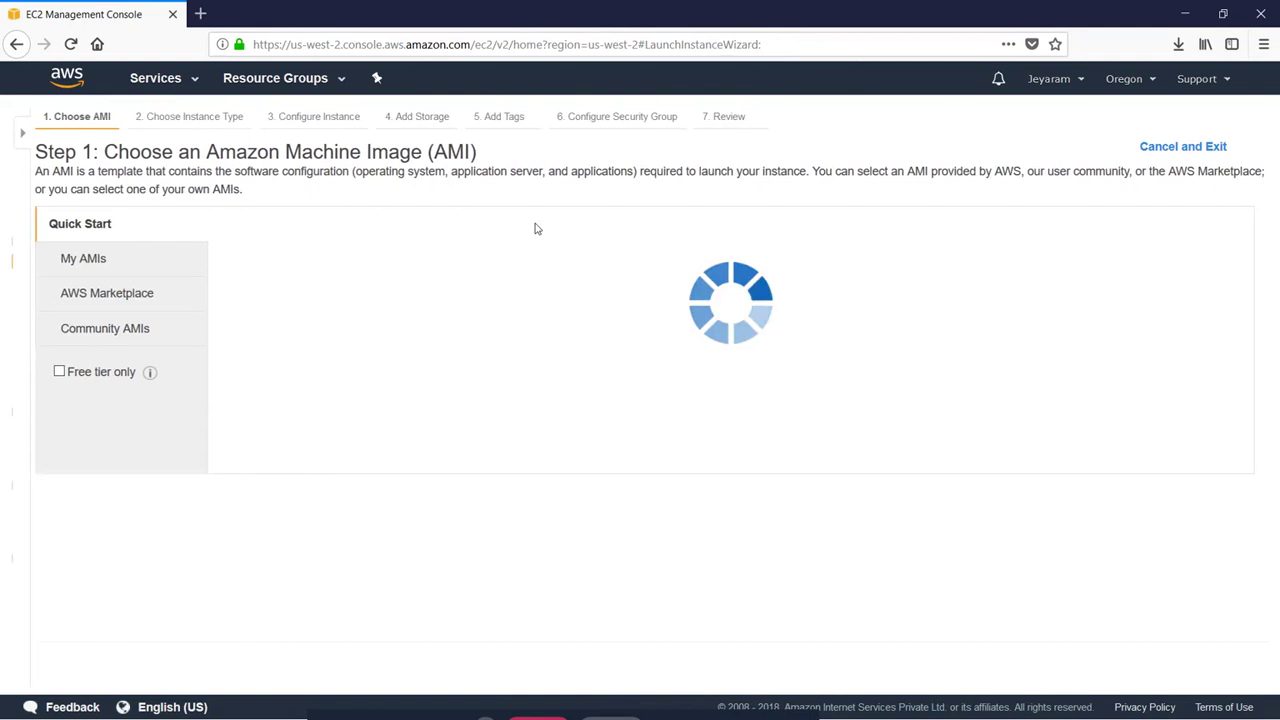
click(75, 375)
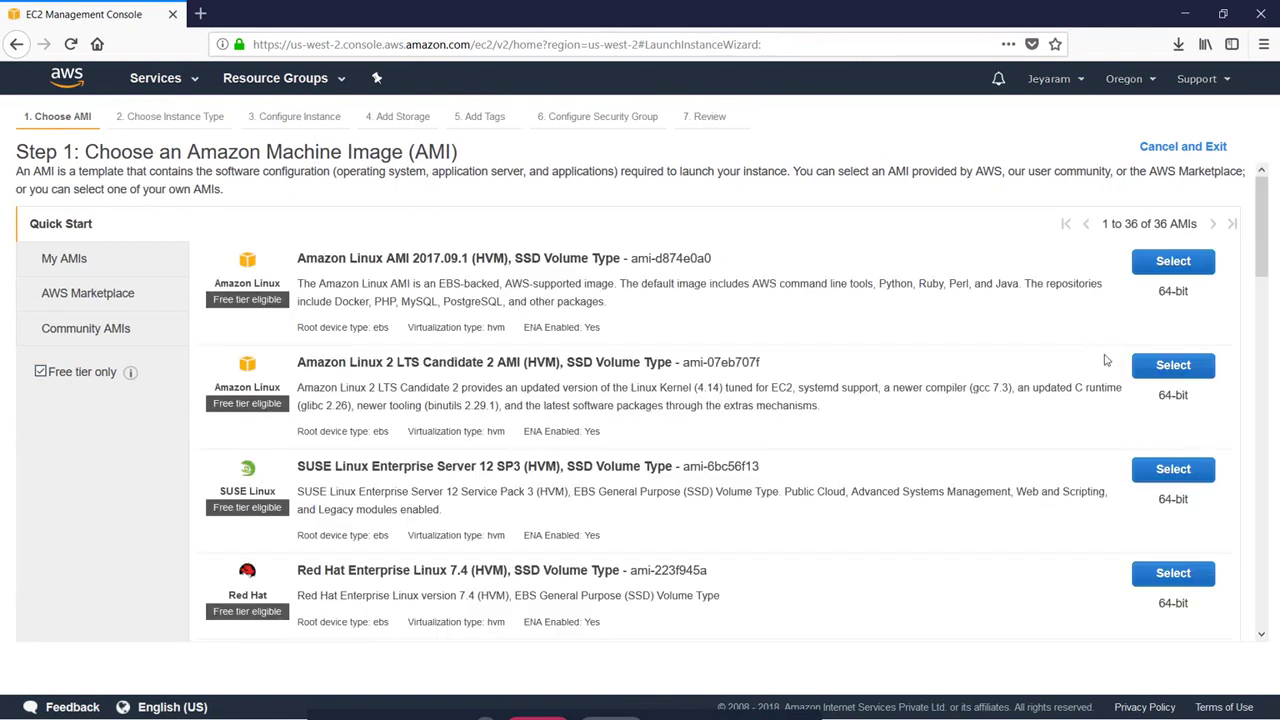
scroll(1068, 503, down, 3)
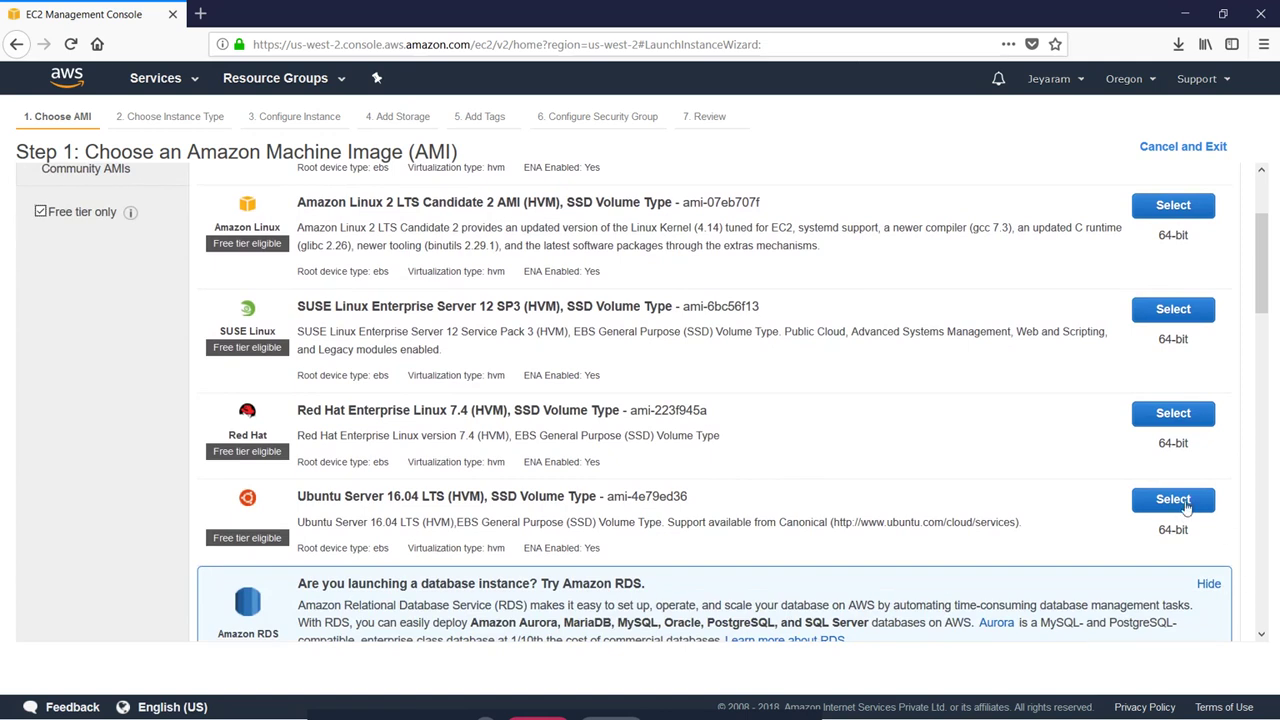
click(1173, 499)
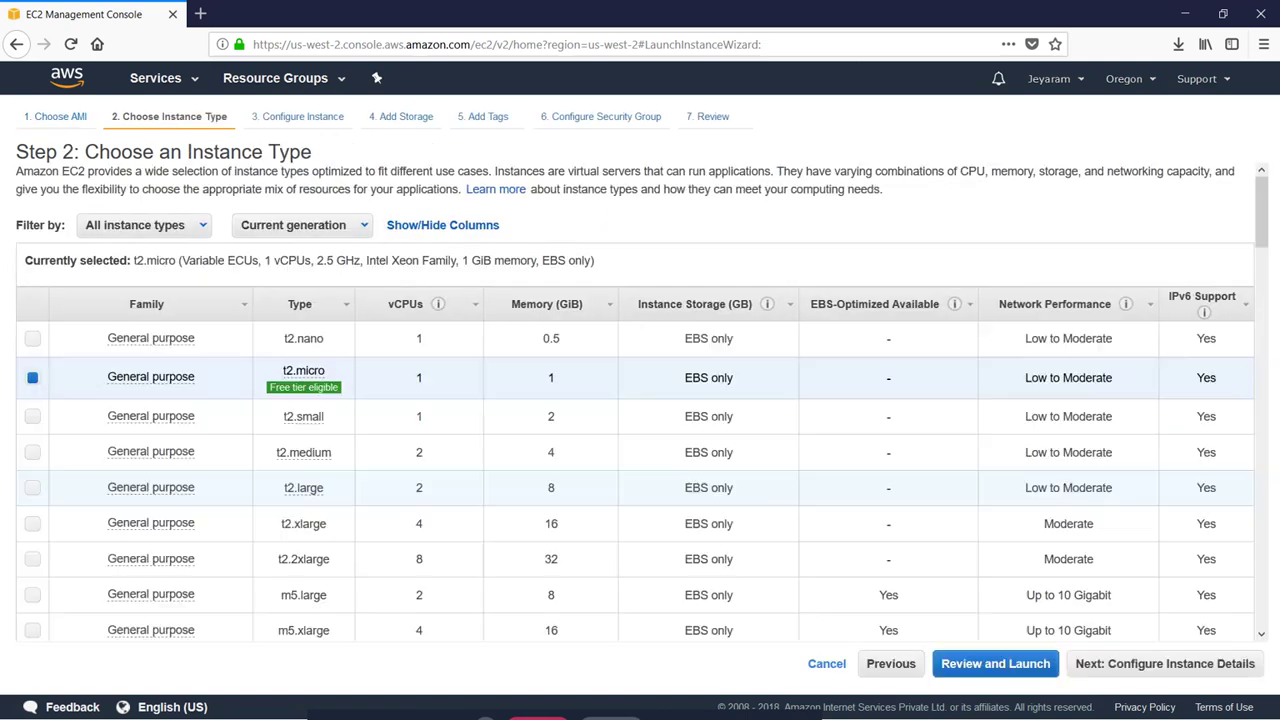
Step: Keep the t2.micro instance type and set the instance's subnet to the default one in us-west-2b
click(1163, 664)
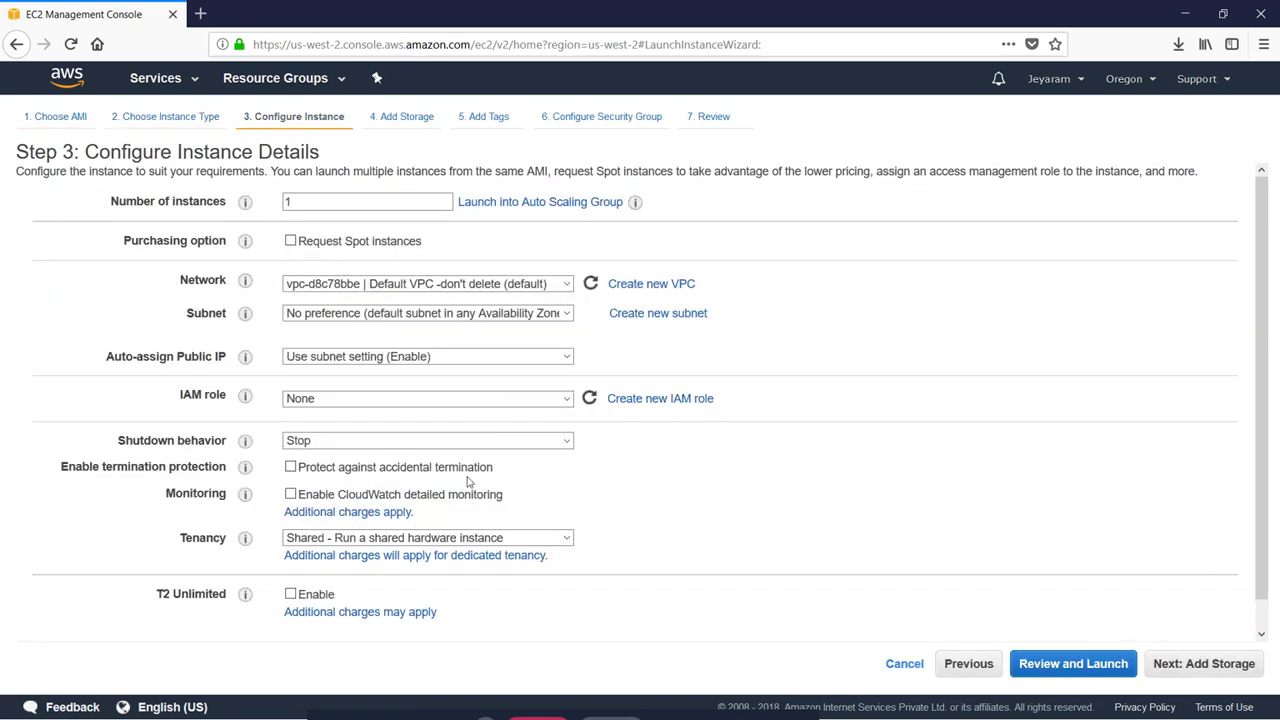
click(488, 318)
click(462, 352)
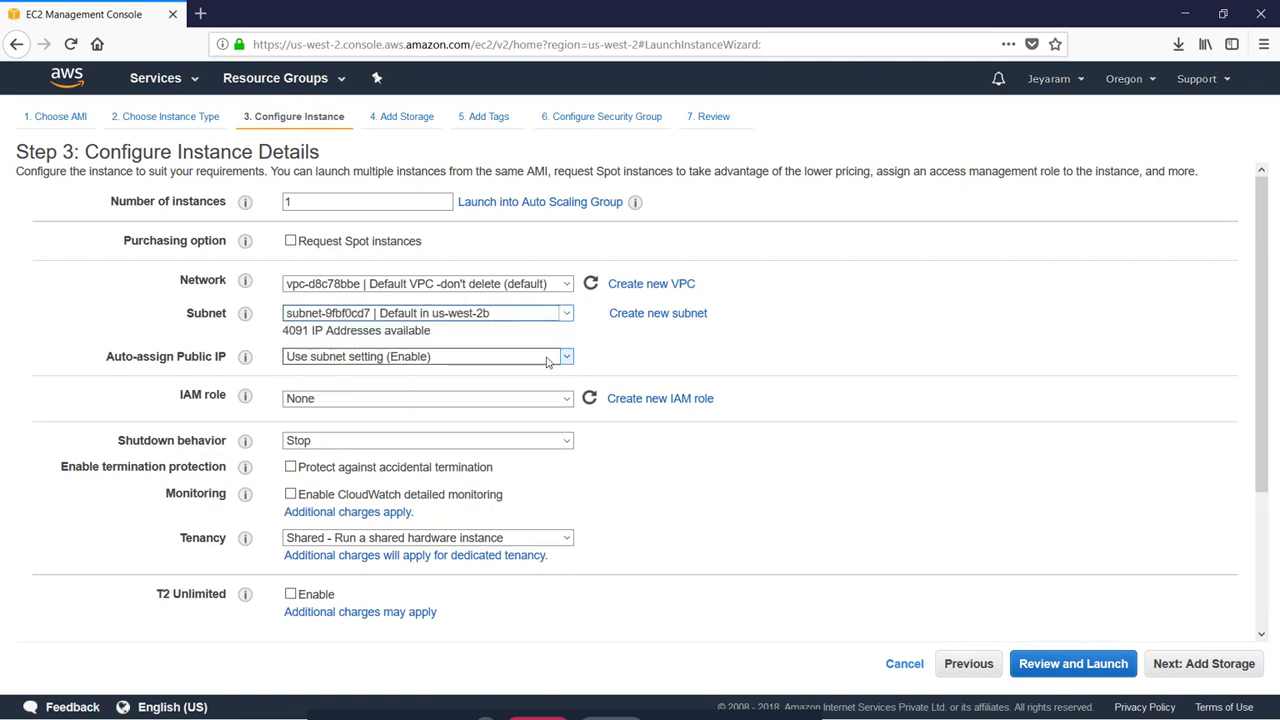
click(960, 362)
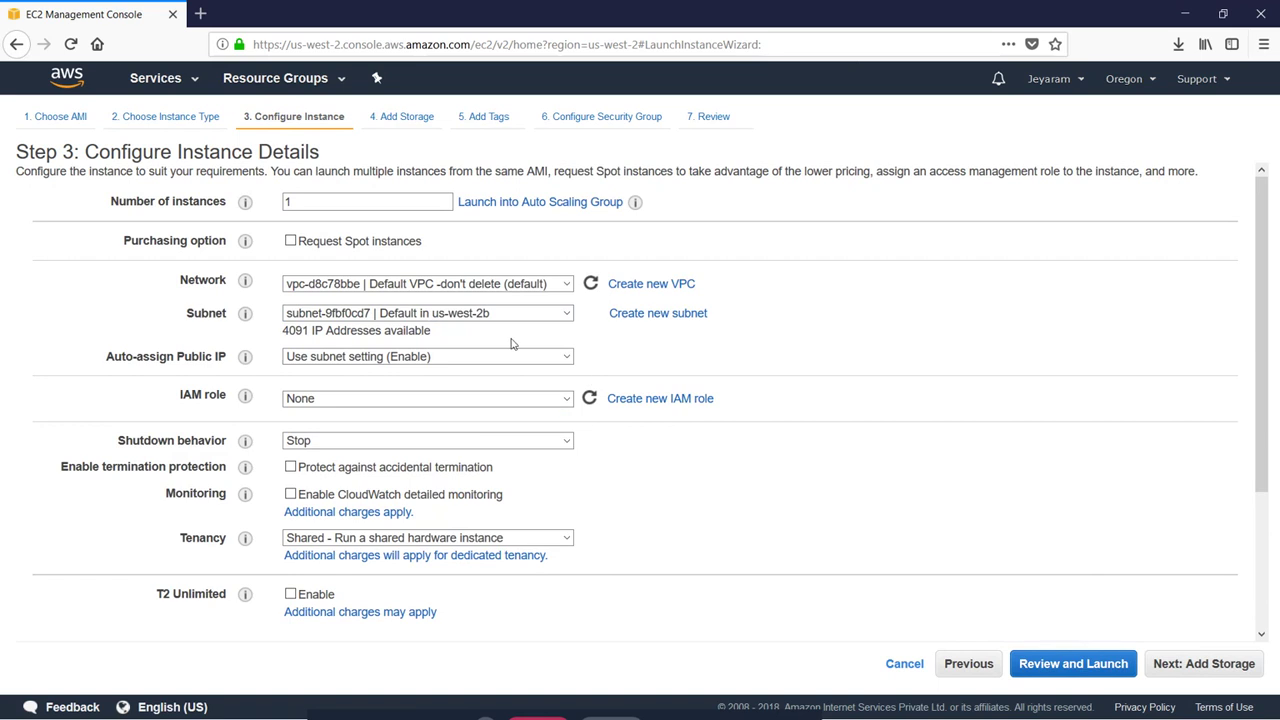
Step: Keep the default storage without tags, and assign the existing Practice-ec2 security group to the instance
click(1210, 663)
click(1214, 661)
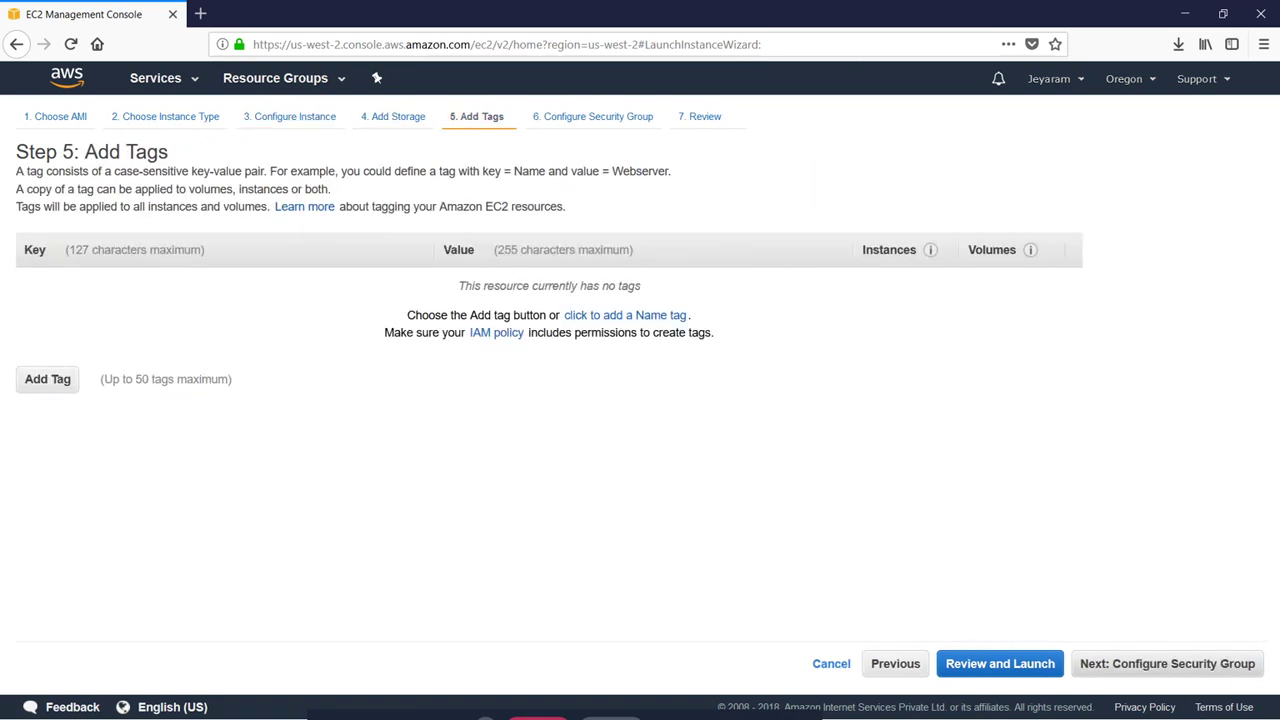
click(1210, 663)
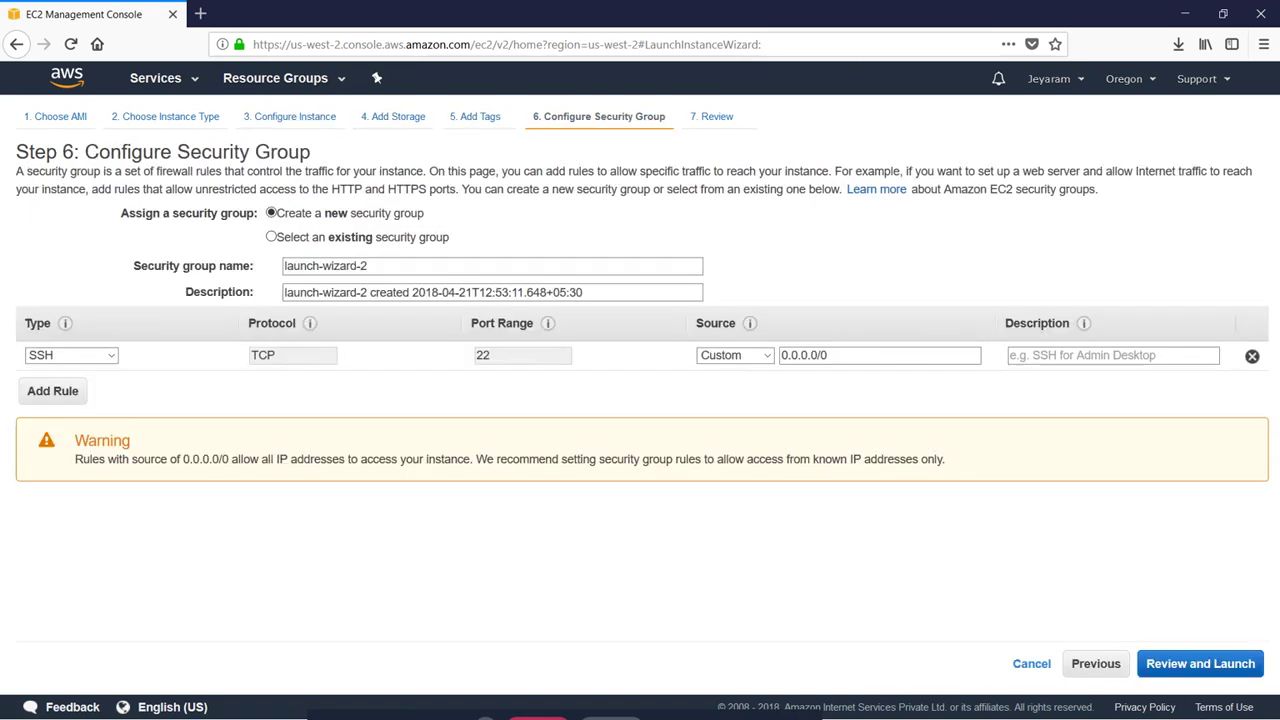
click(392, 240)
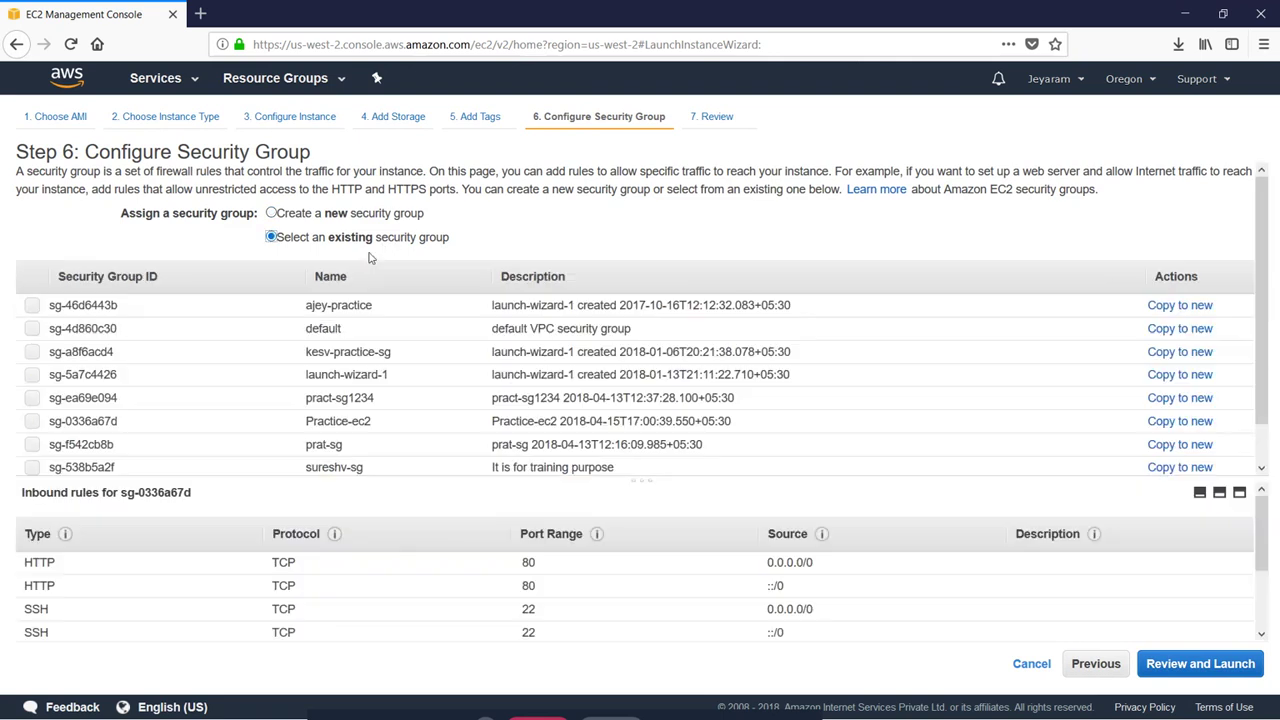
click(33, 423)
click(1230, 663)
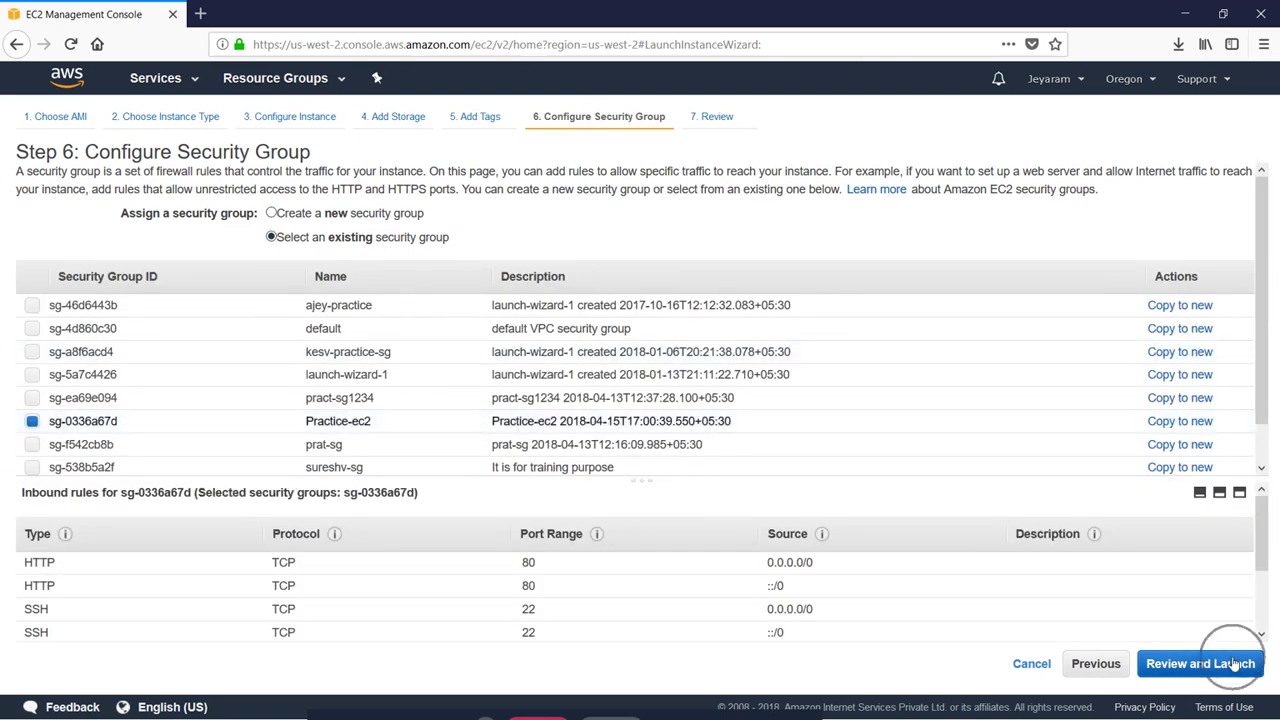
Step: Launch the instance with the existing practice-ec2 key pair, acknowledging access to its private key, and view the instance list
click(1240, 665)
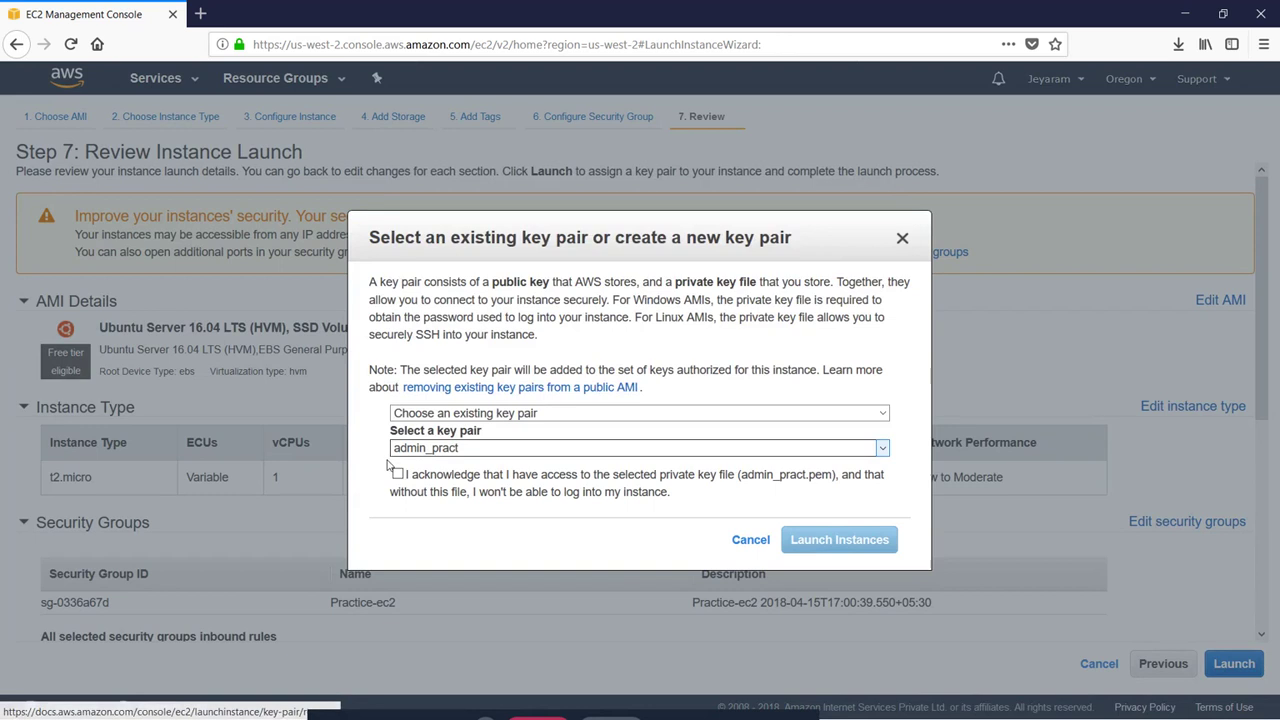
click(426, 450)
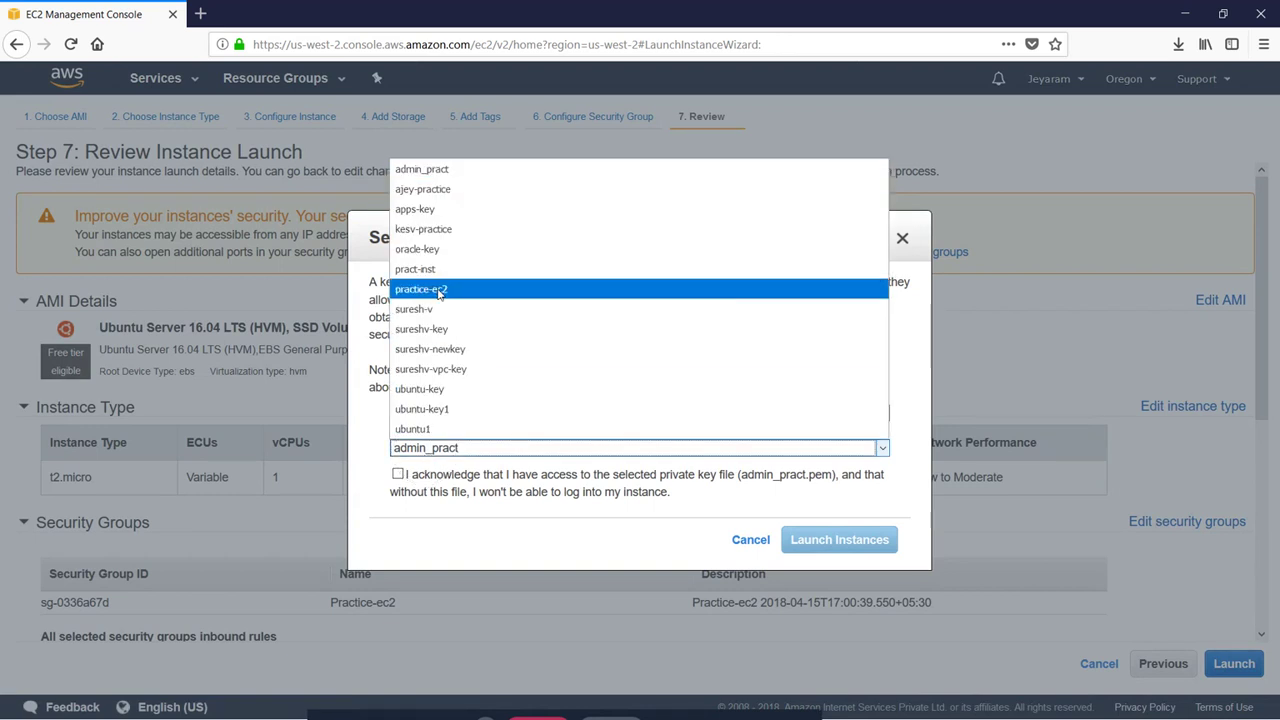
click(425, 289)
click(400, 475)
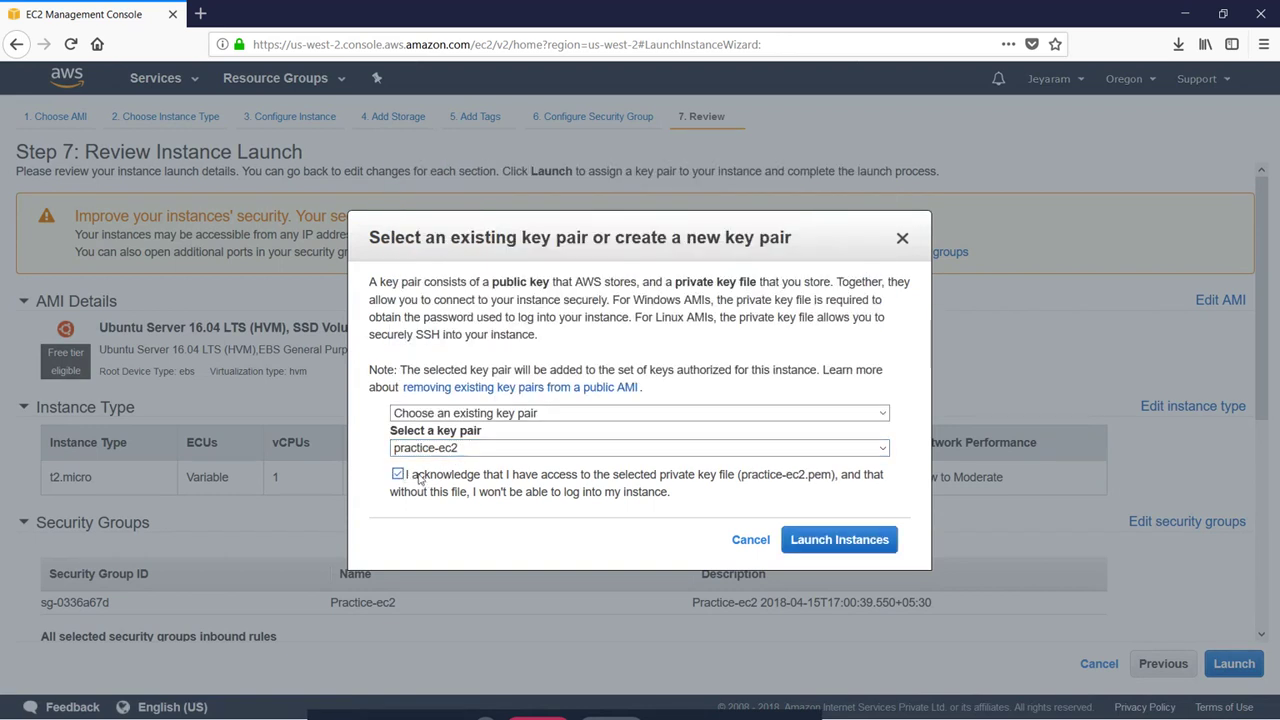
click(828, 545)
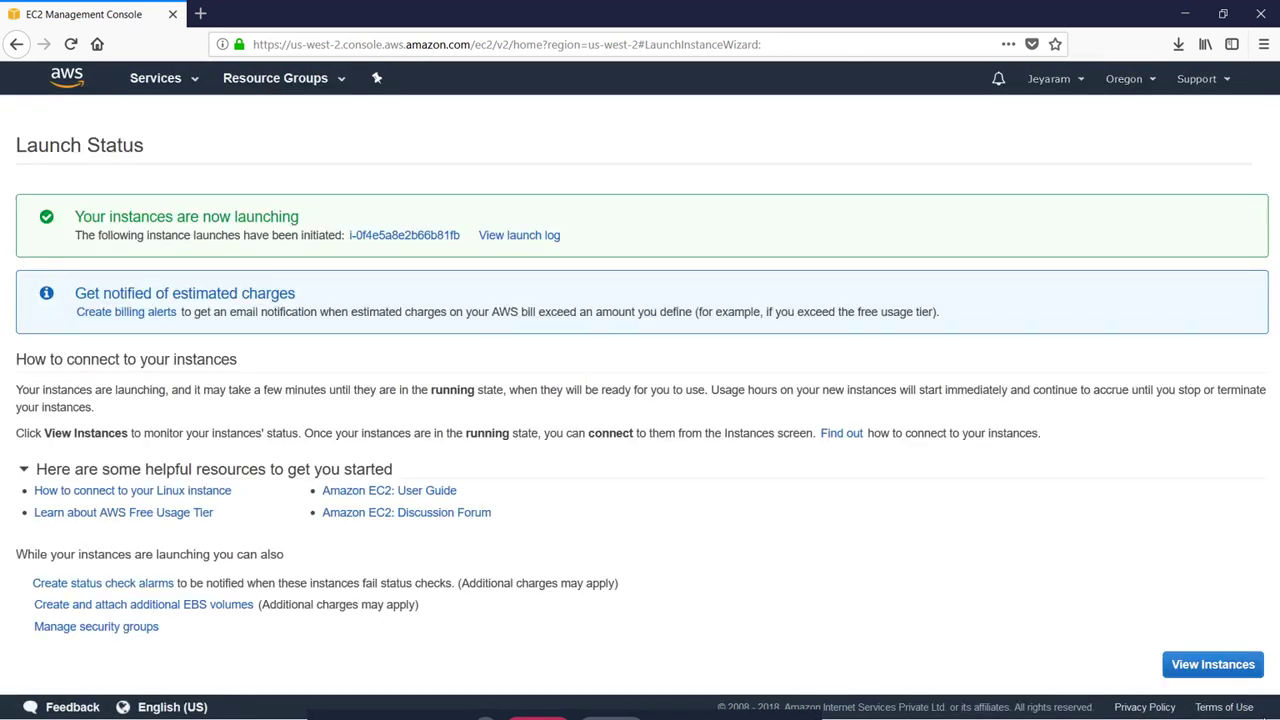
click(1228, 668)
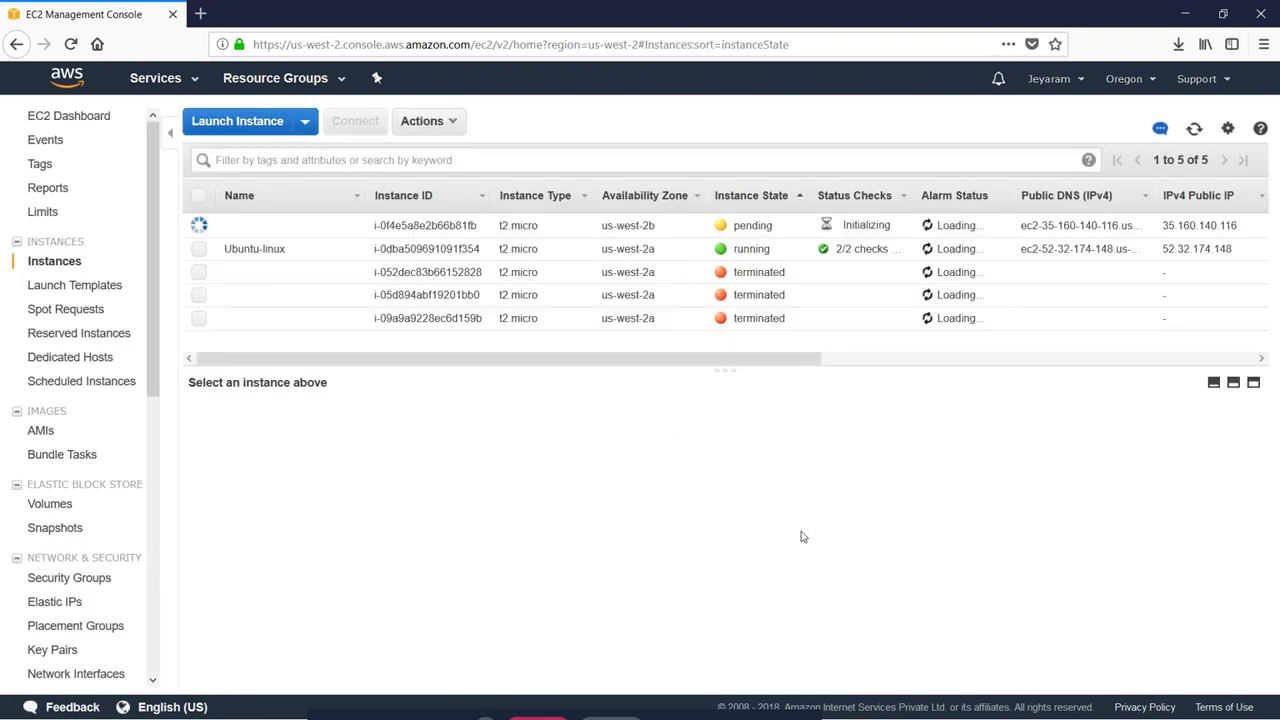
Step: Rename the running Ubuntu-linux instance in us-west-2a as Ubuntu-linux-2a
click(349, 249)
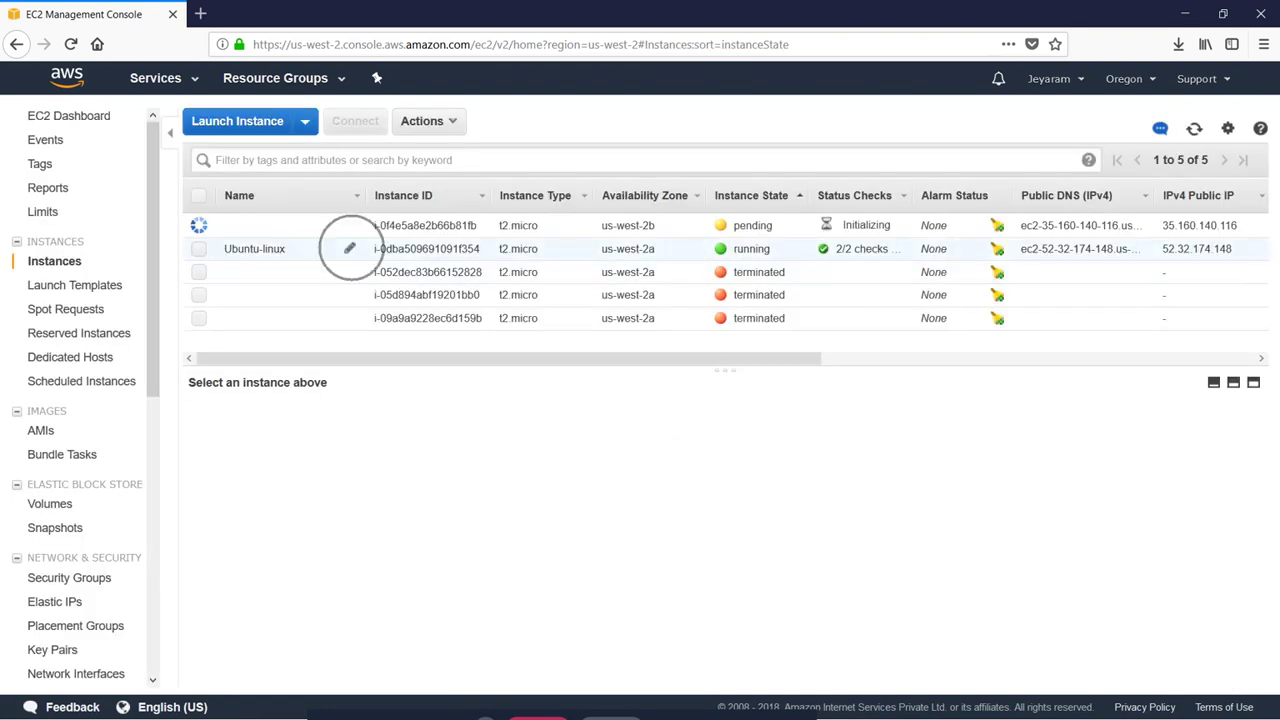
click(286, 248)
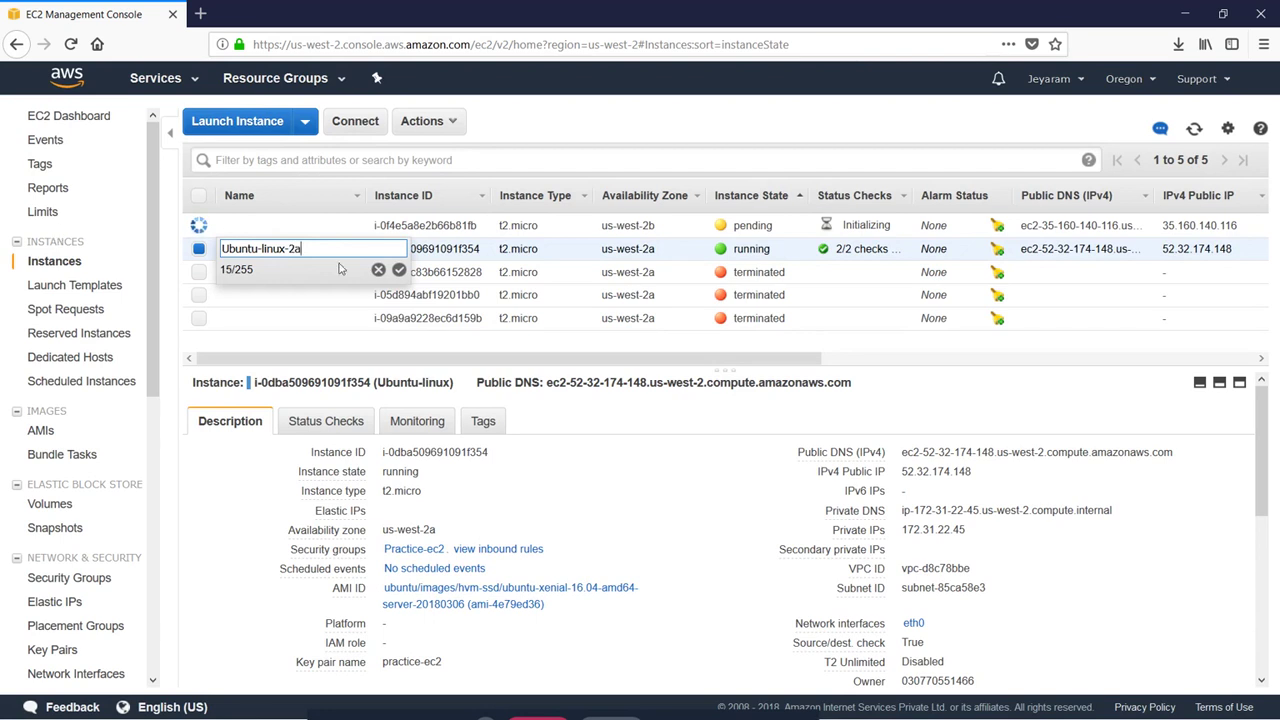
click(399, 270)
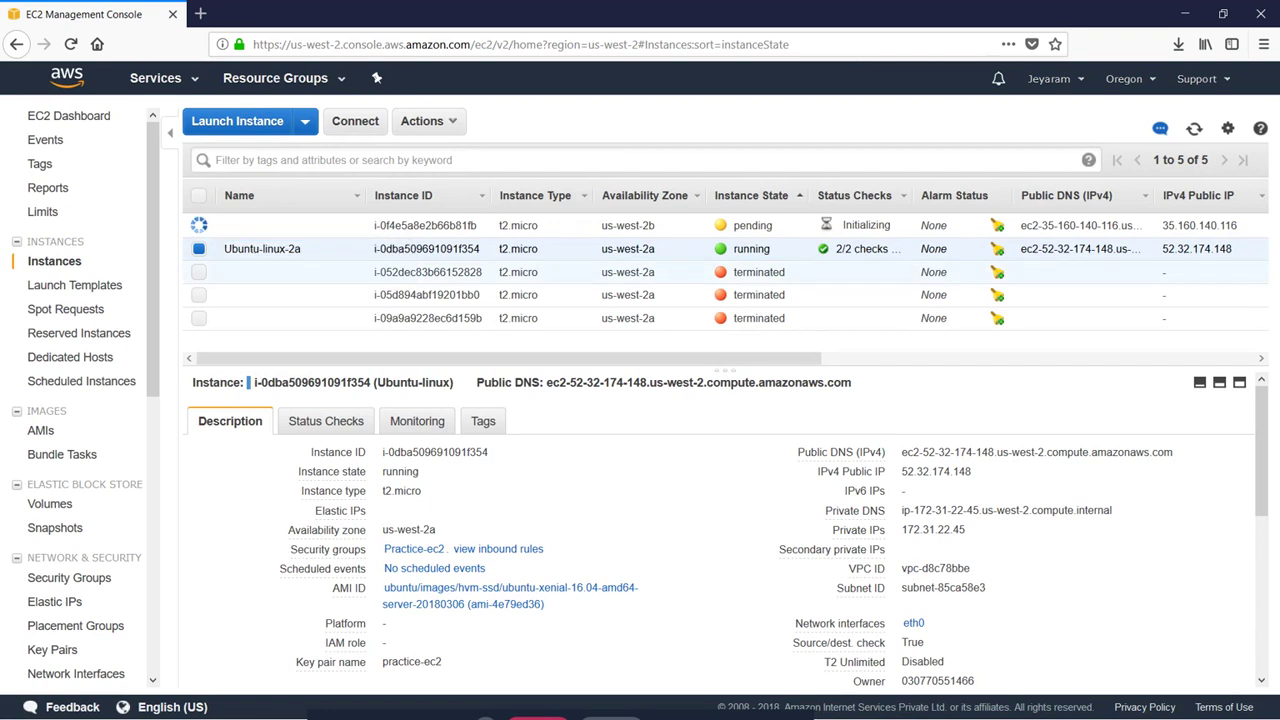
Step: Name the new us-west-2b instance Ubuntu-linux-2b, reusing the copied name of the other instance, and refresh the instance list
click(313, 229)
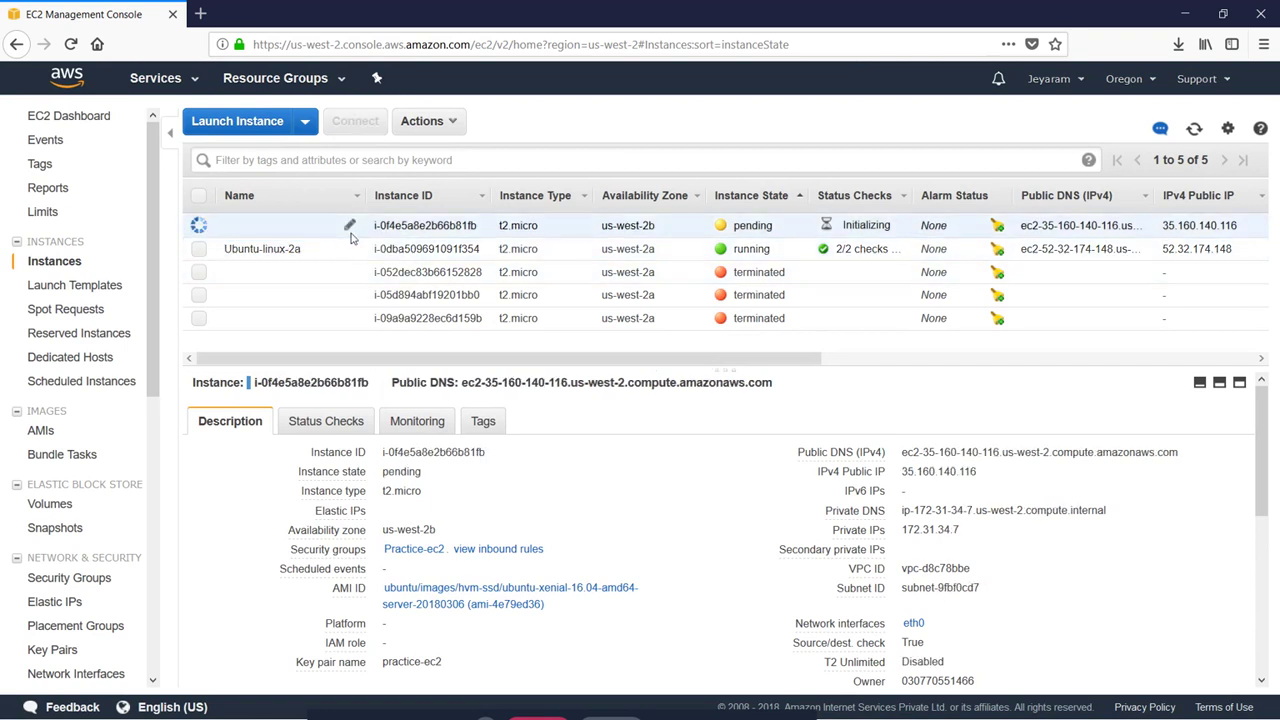
click(314, 252)
click(349, 249)
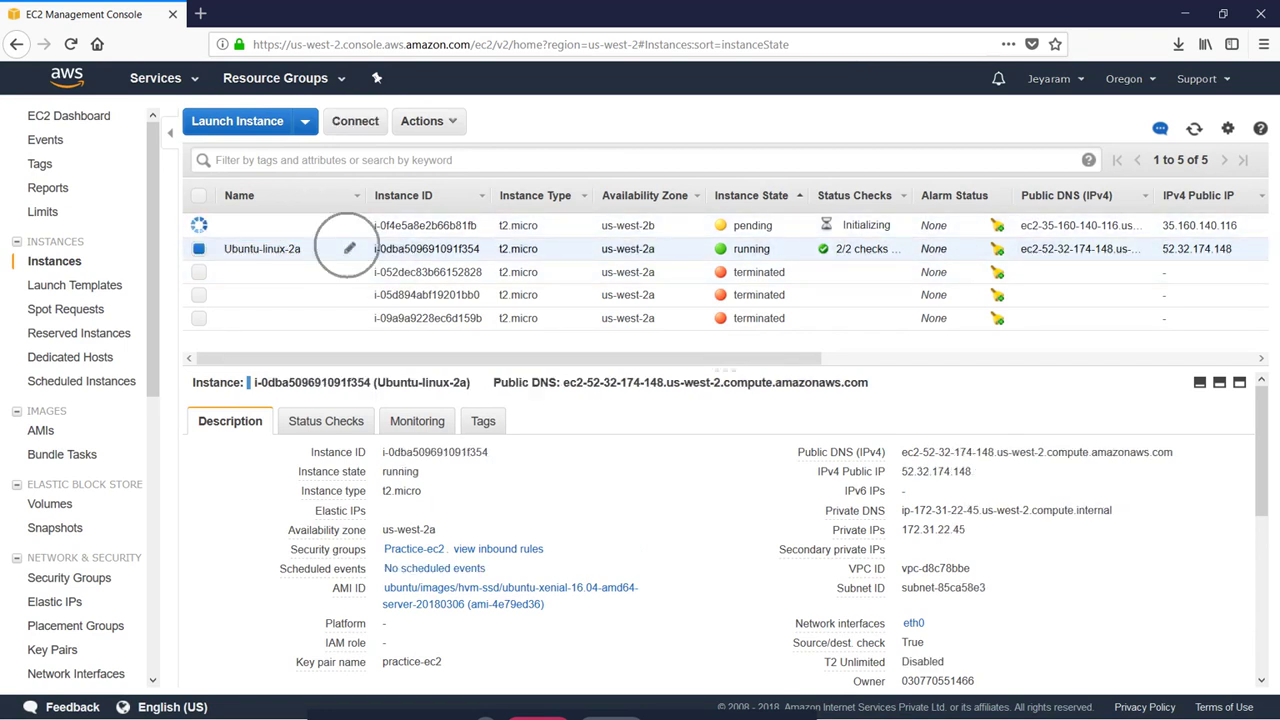
key(ctrl+c)
key(Escape)
click(335, 226)
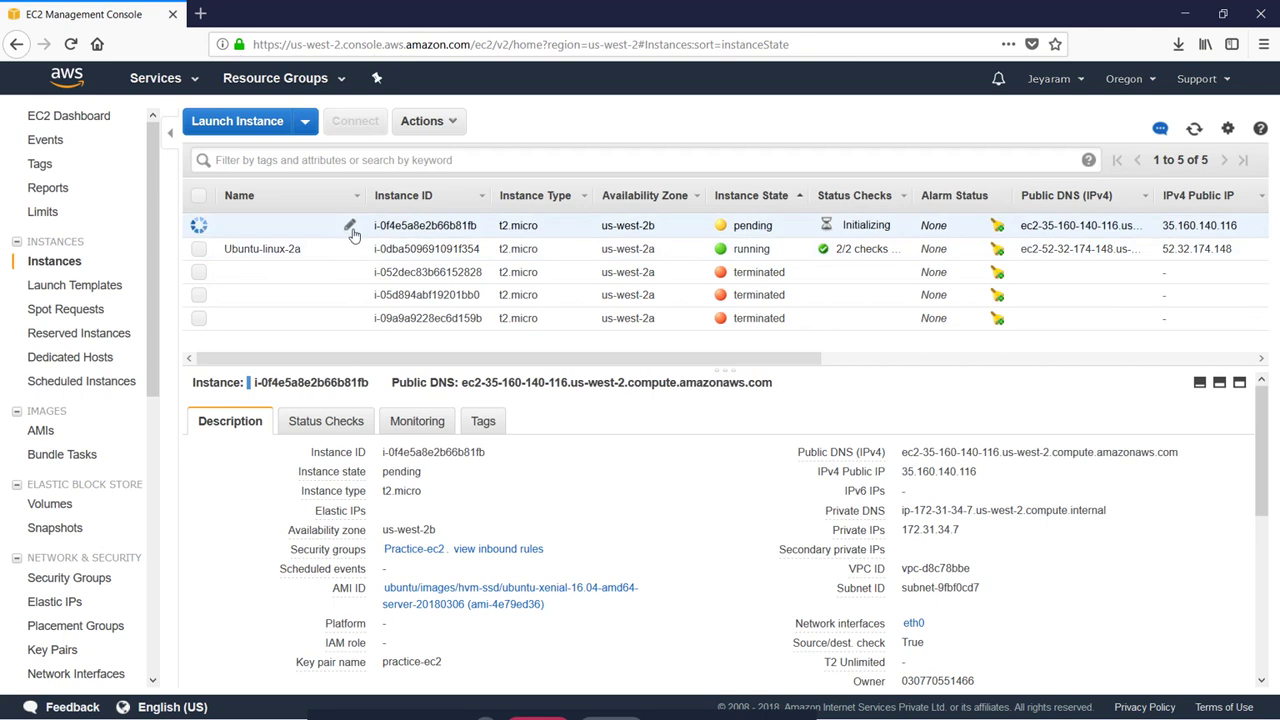
click(349, 225)
key(ctrl+v)
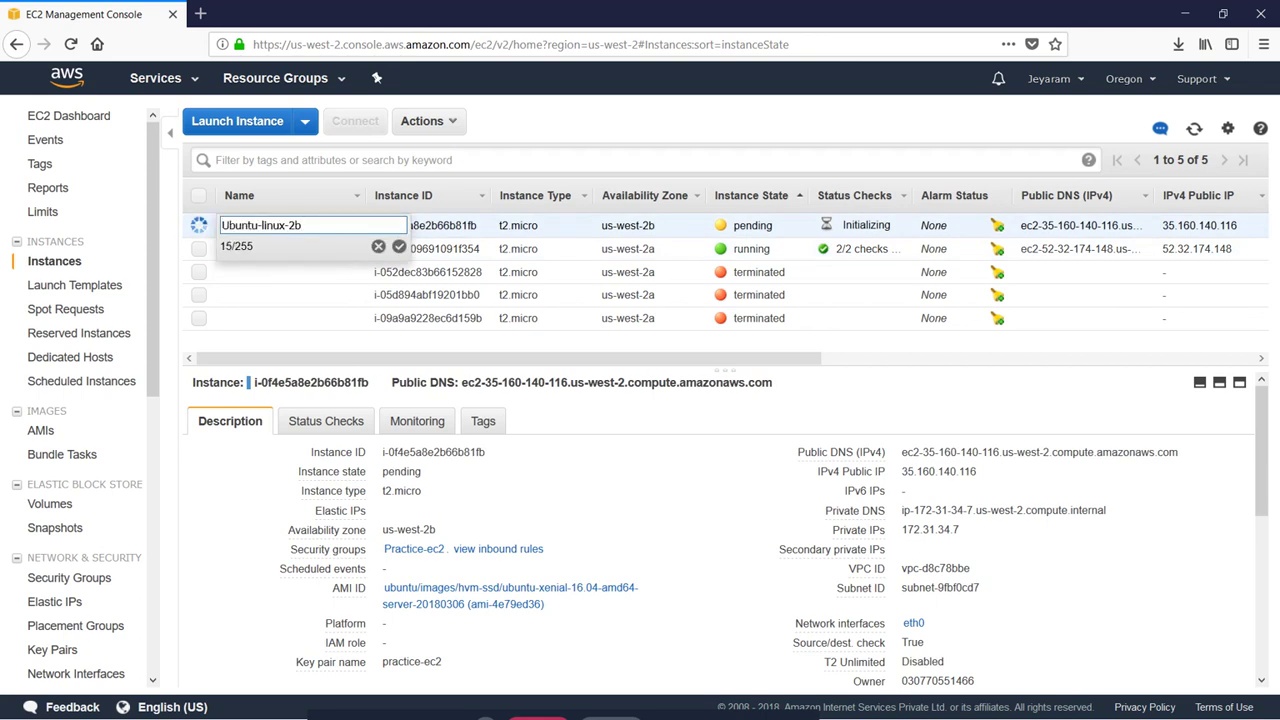
click(399, 246)
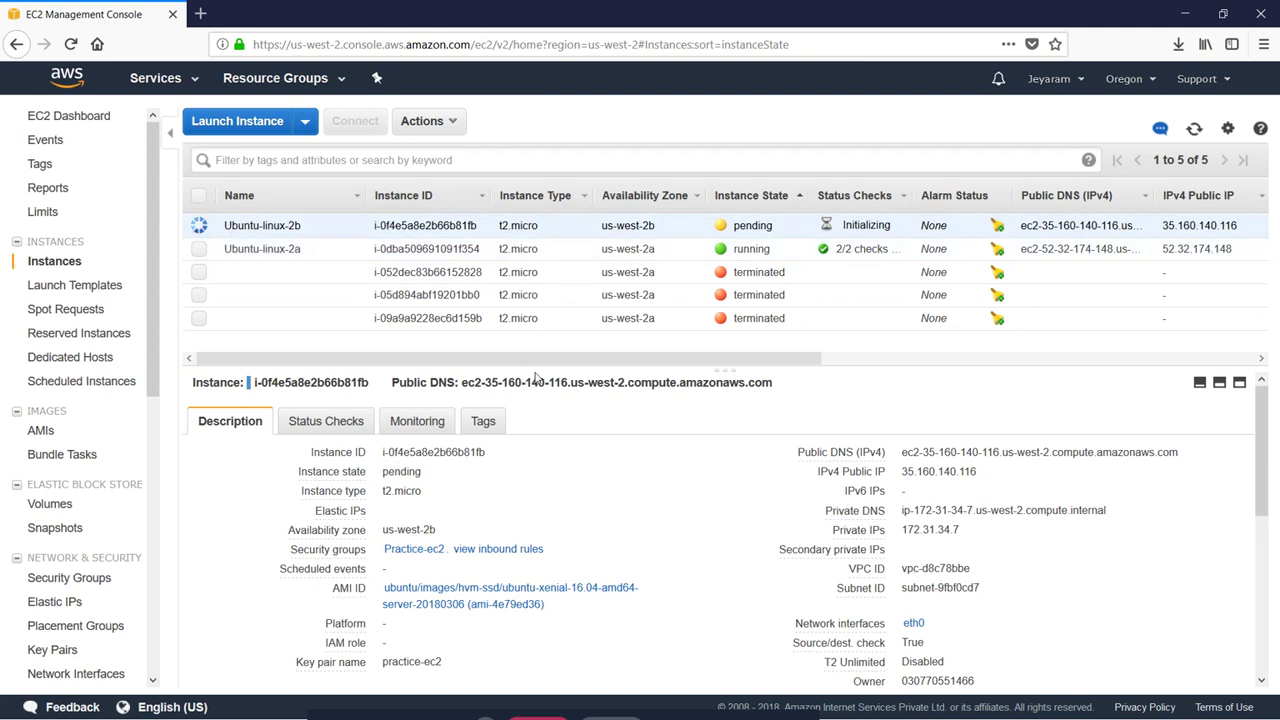
click(1194, 129)
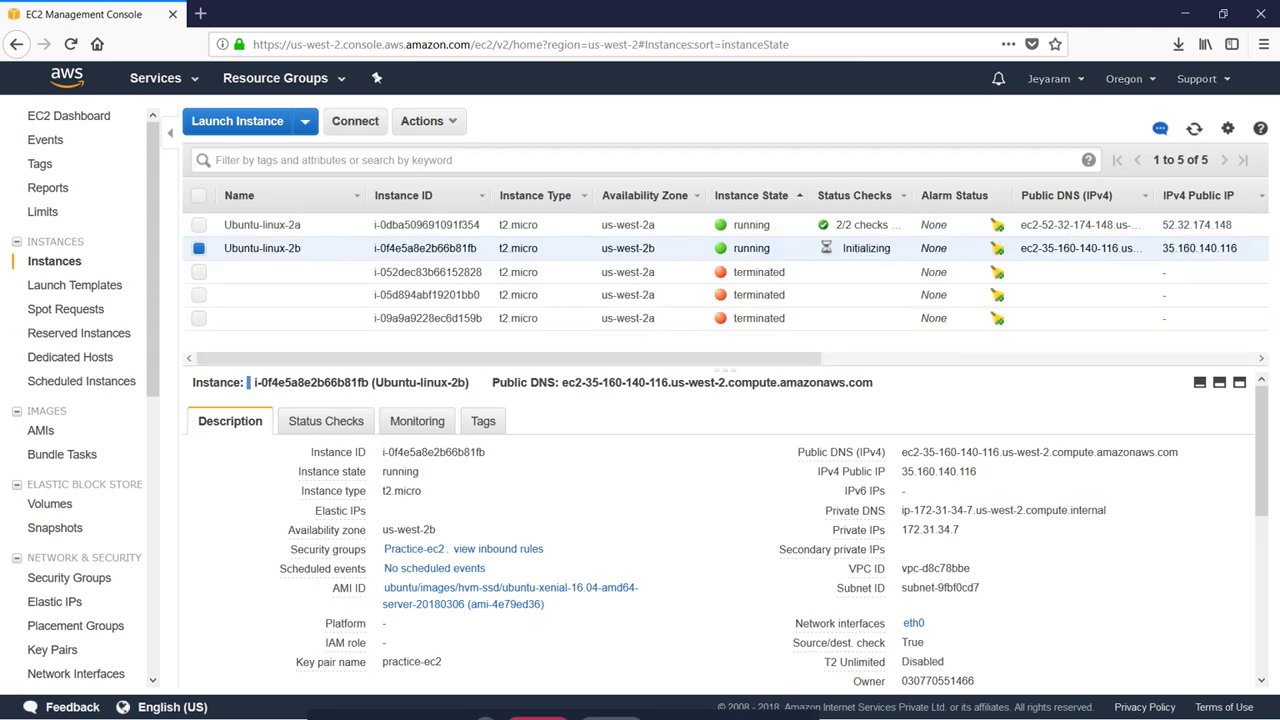
Step: Review the EBS volumes list, checking the state and availability zone of wins-vol and the instances' volumes
click(50, 504)
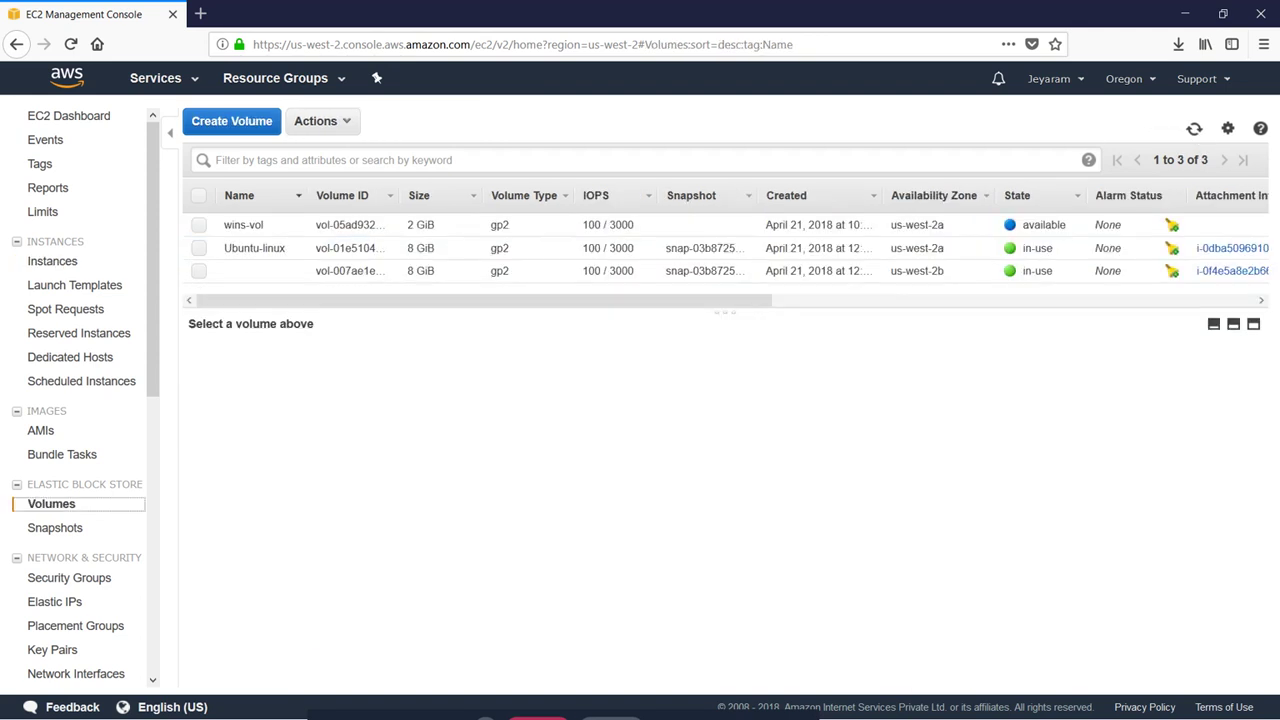
click(198, 225)
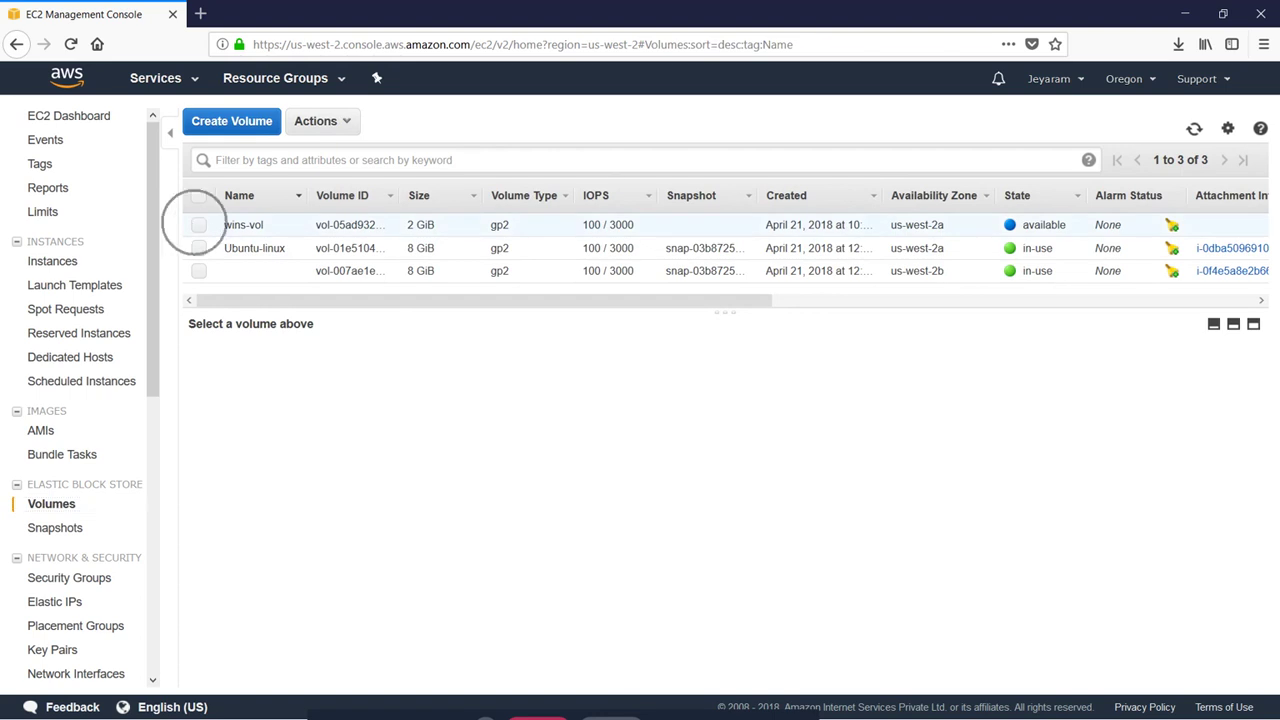
click(199, 225)
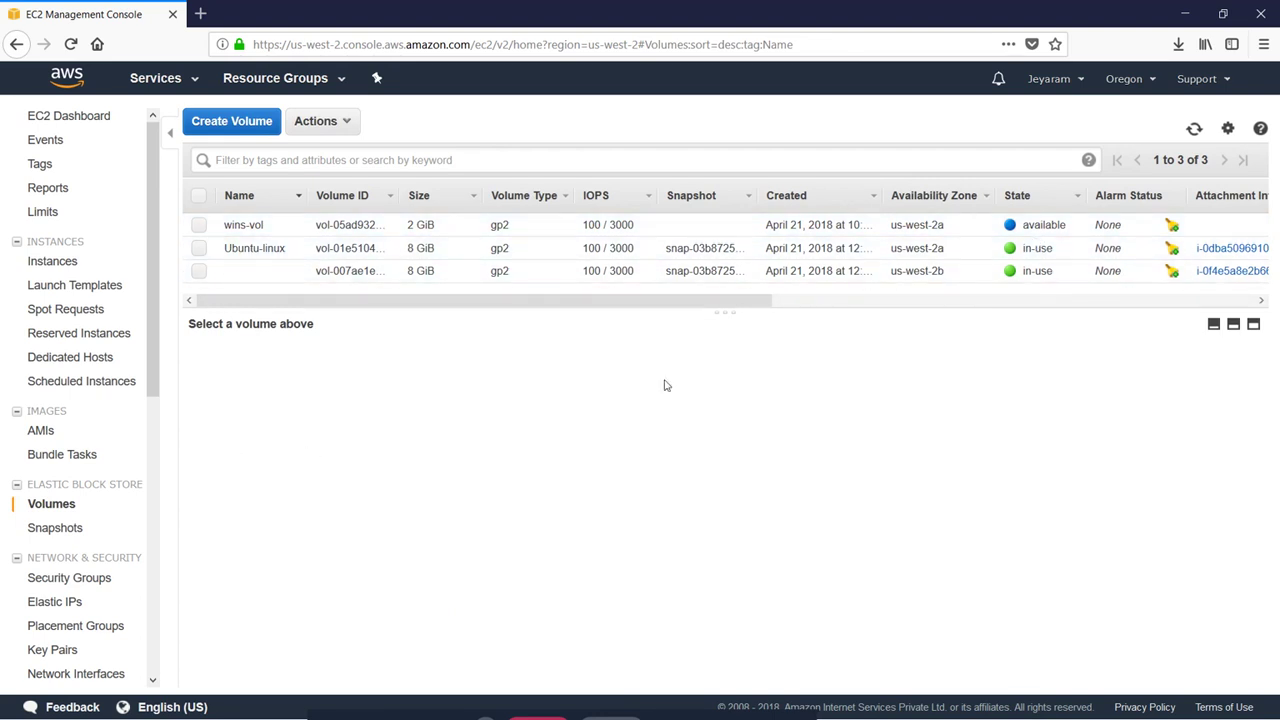
Step: Copy the public DNS (IPv4) address of the Ubuntu-linux-2a instance from its details
click(68, 262)
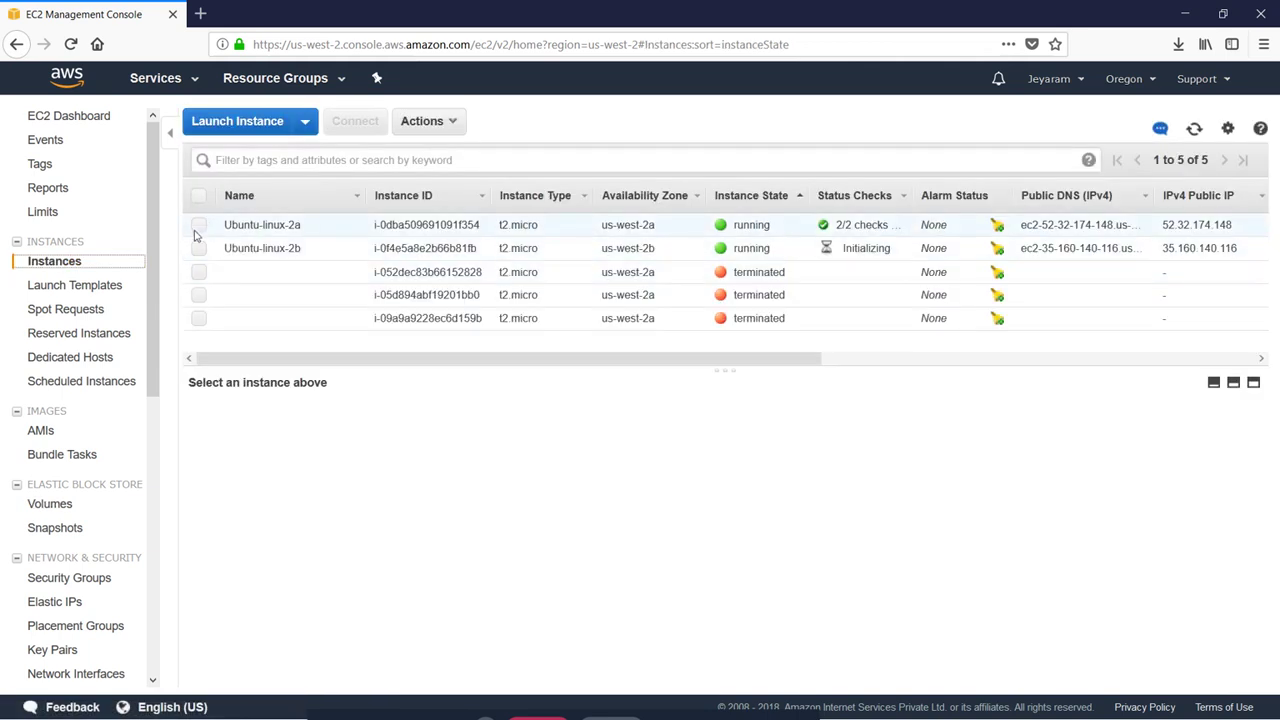
click(199, 225)
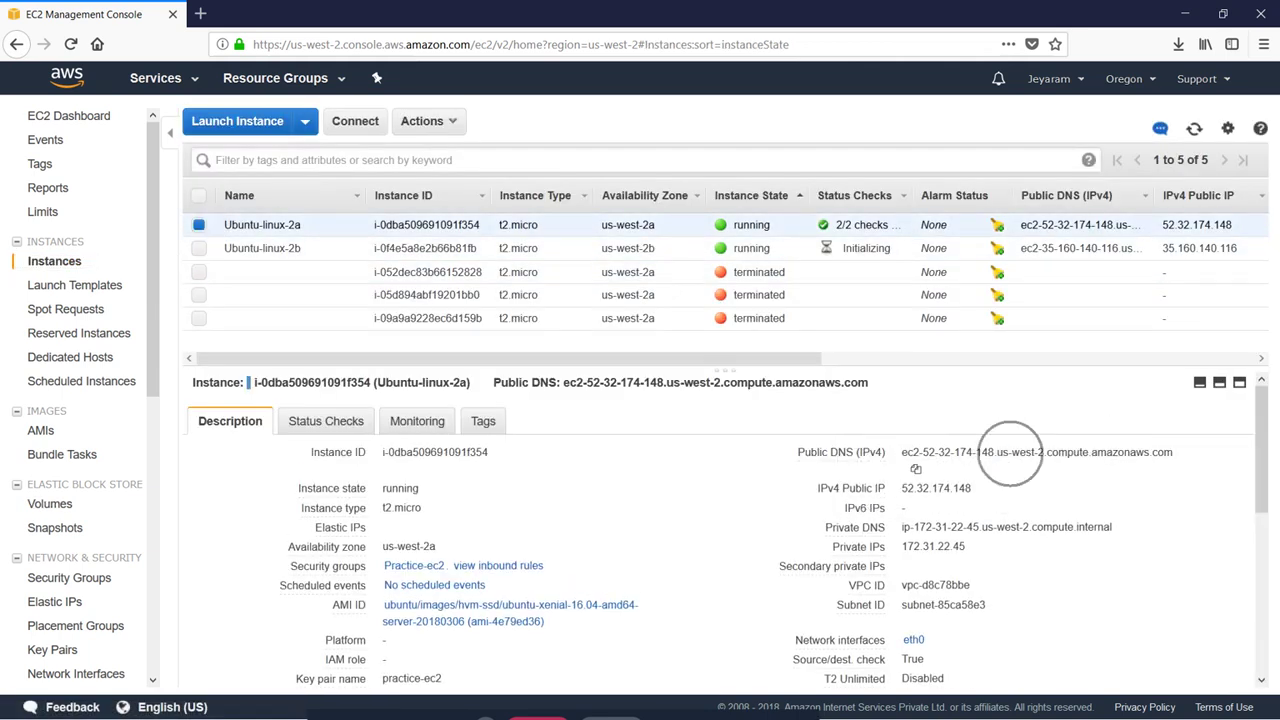
triple_click(1010, 452)
key(ctrl+c)
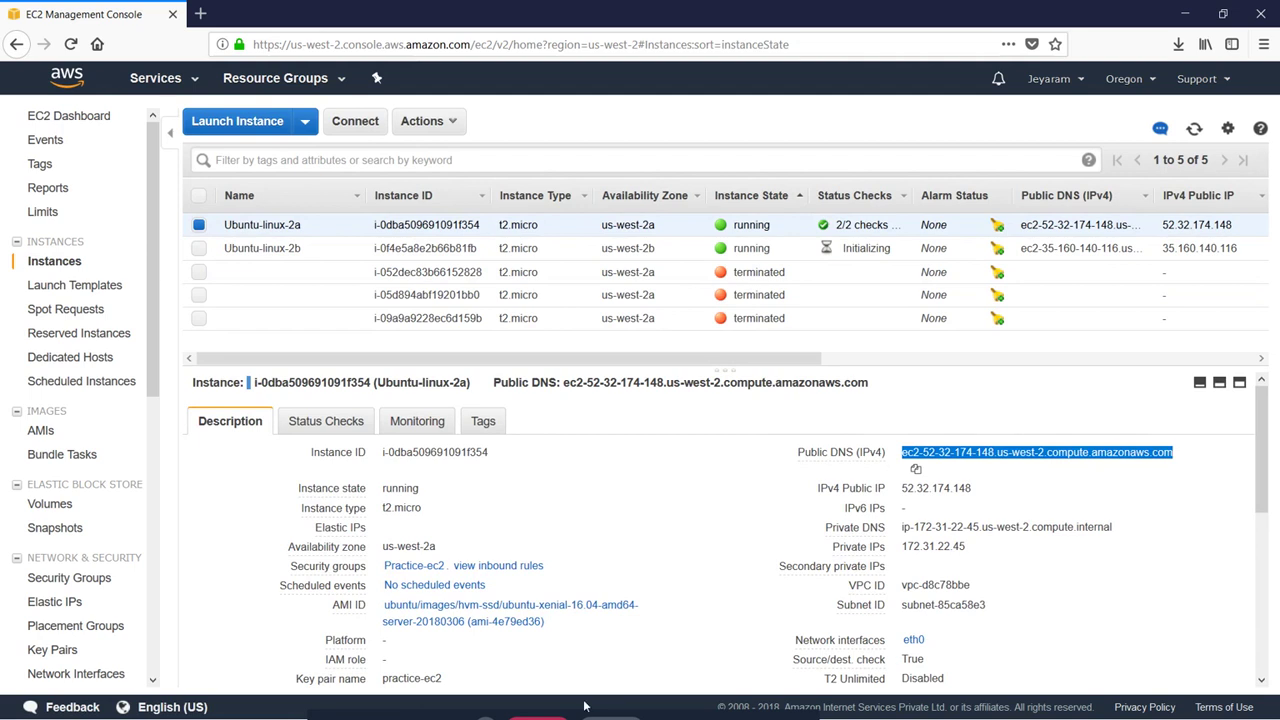
key(super)
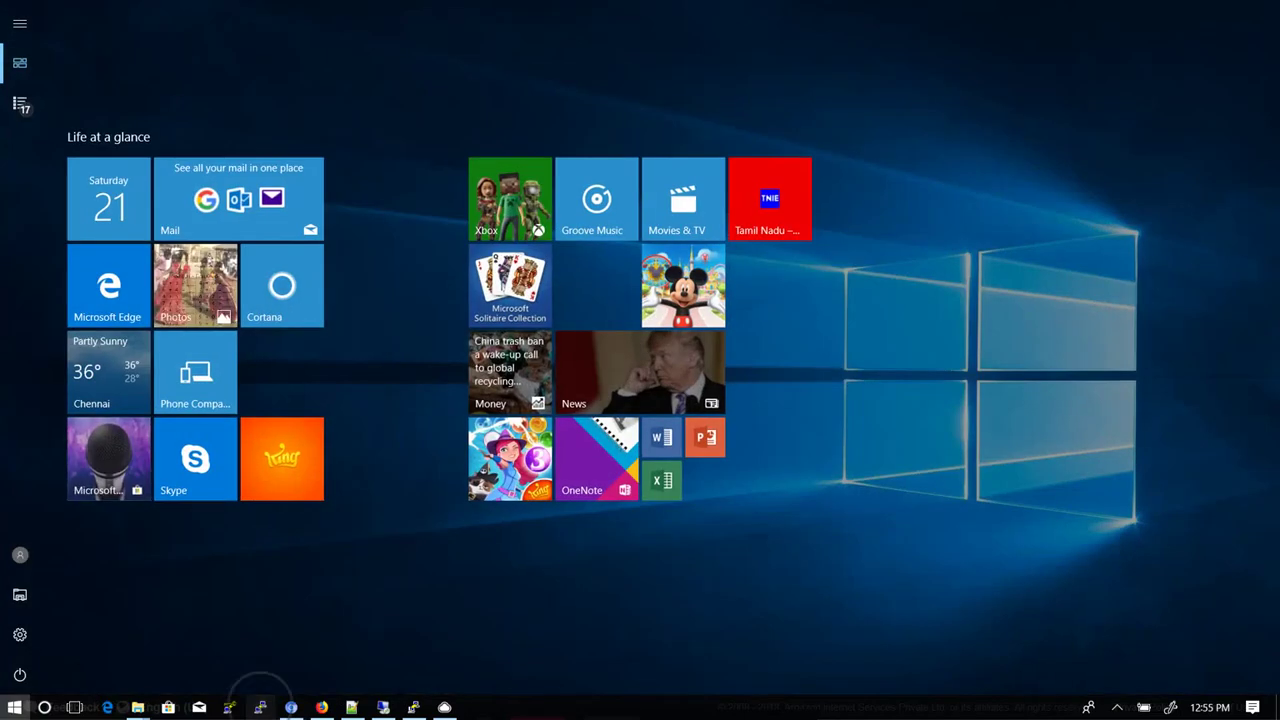
click(260, 707)
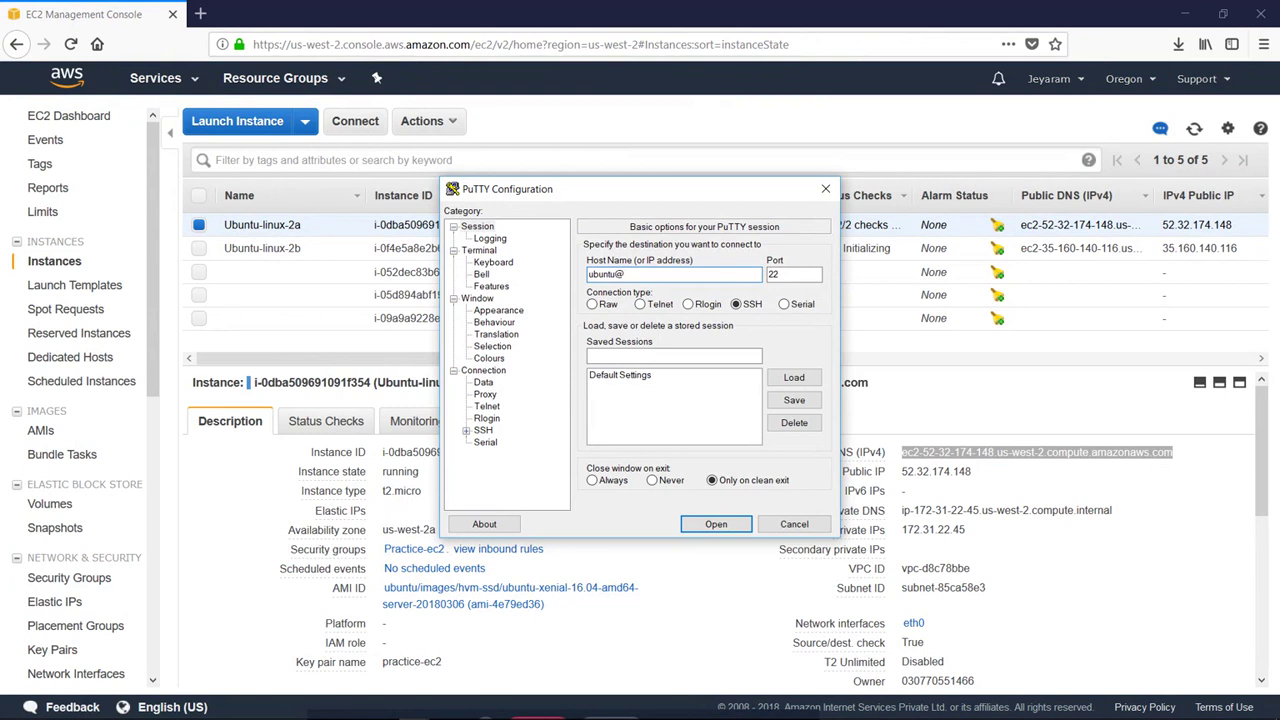
text(ubuntu@)
key(ctrl+v)
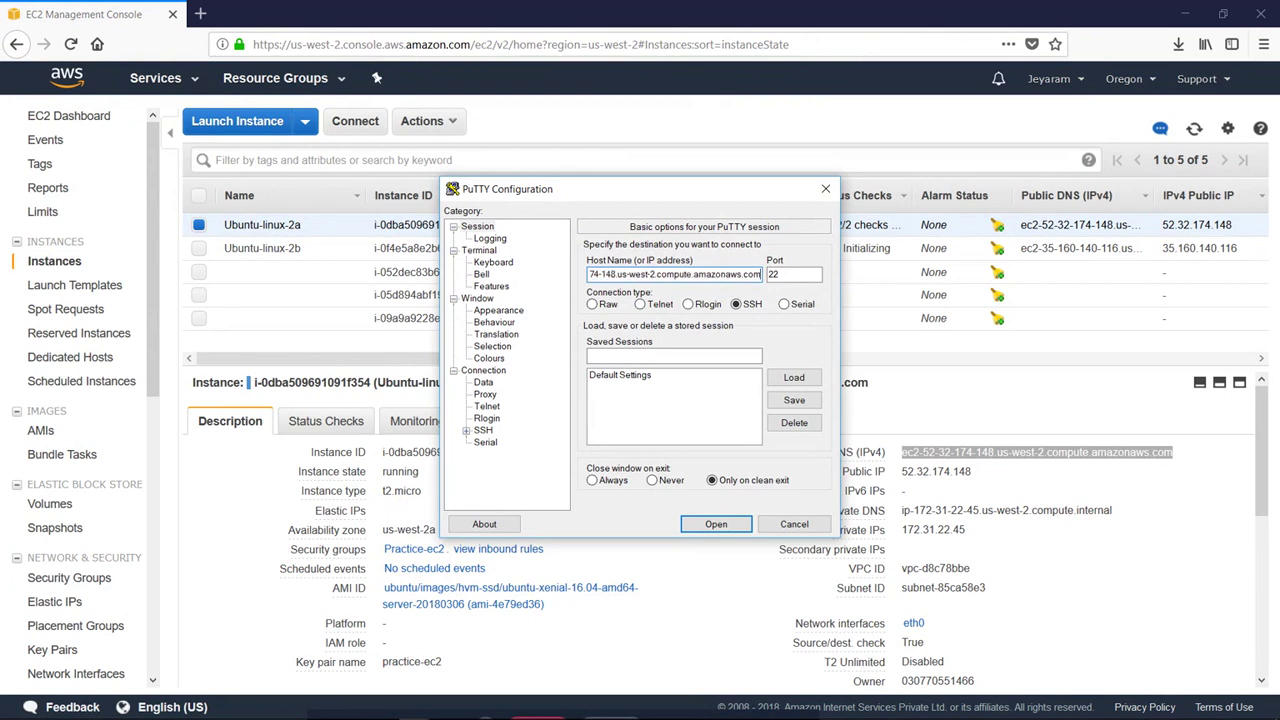
Step: Set the terminal font to Courier New Bold, size 16, and edit the seconds between keepalives in the connection options
click(498, 311)
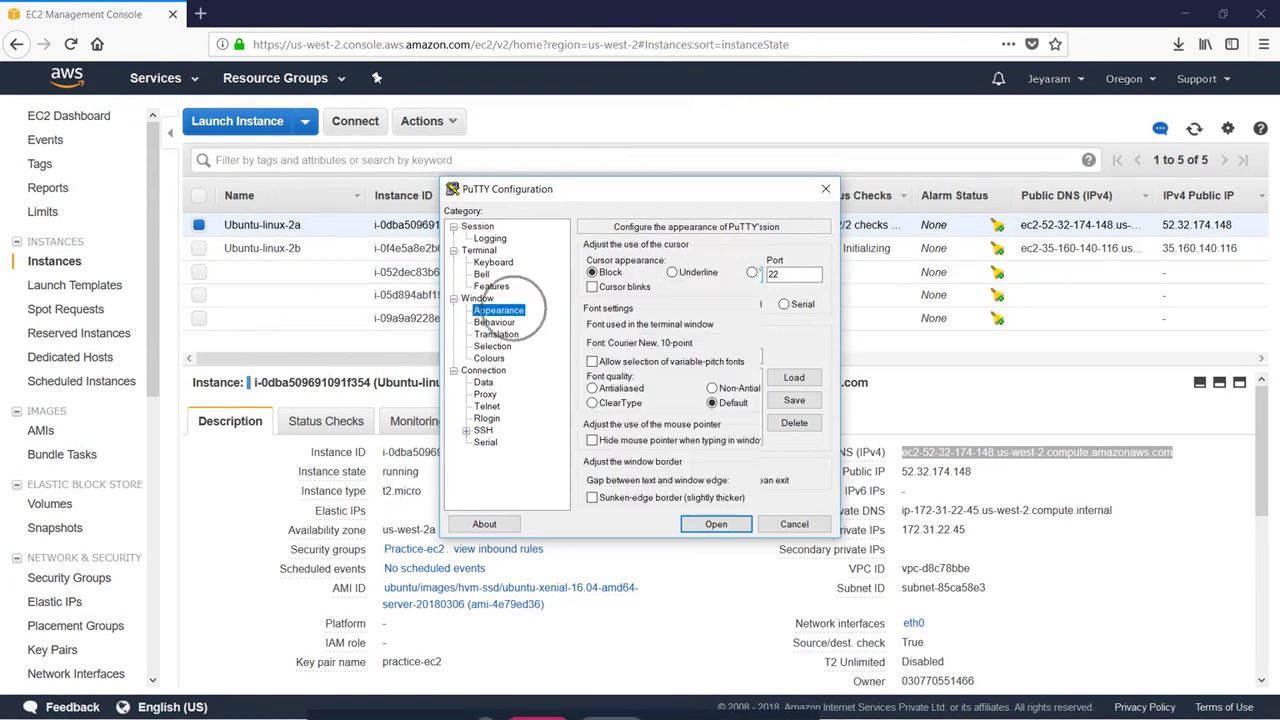
click(798, 342)
click(629, 395)
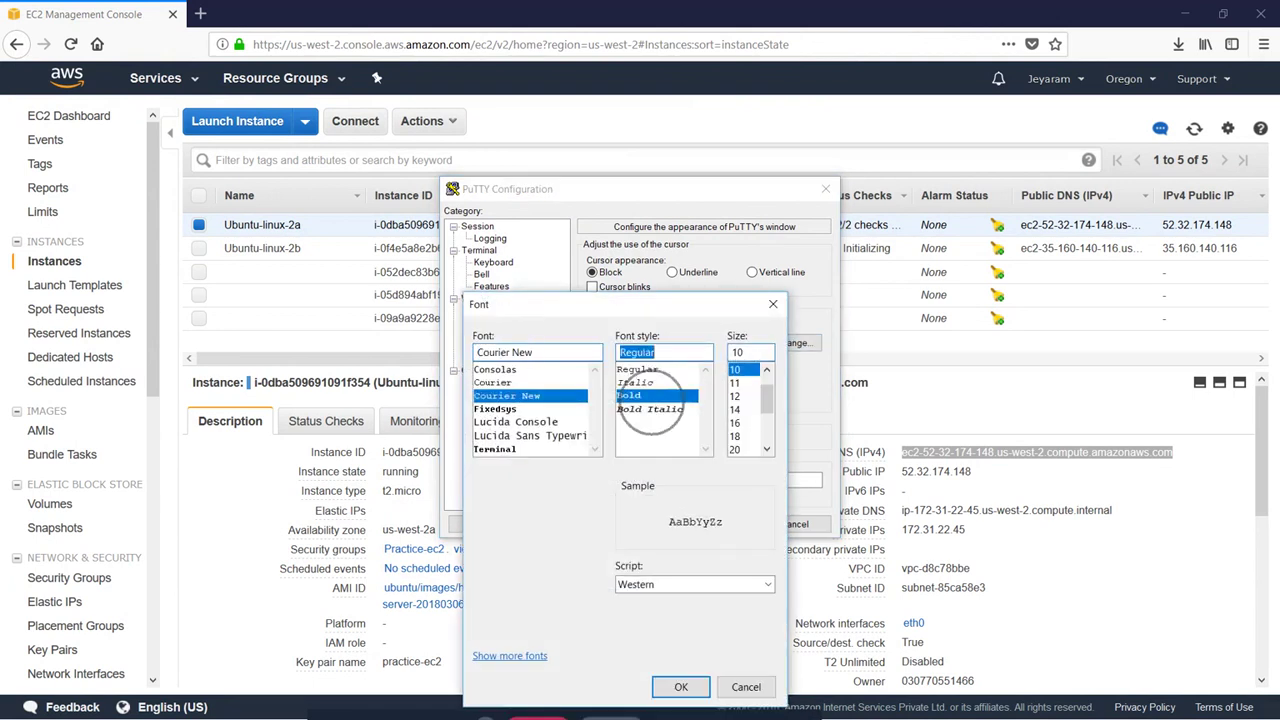
click(736, 422)
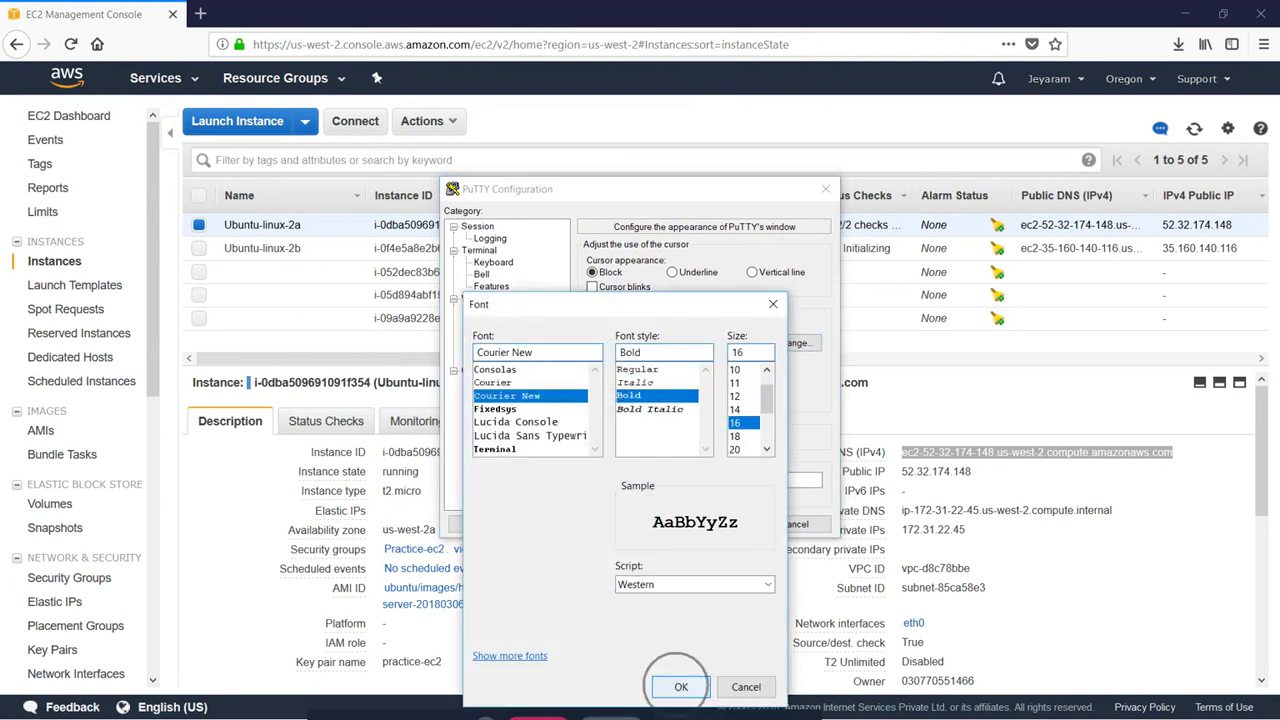
click(680, 688)
click(483, 370)
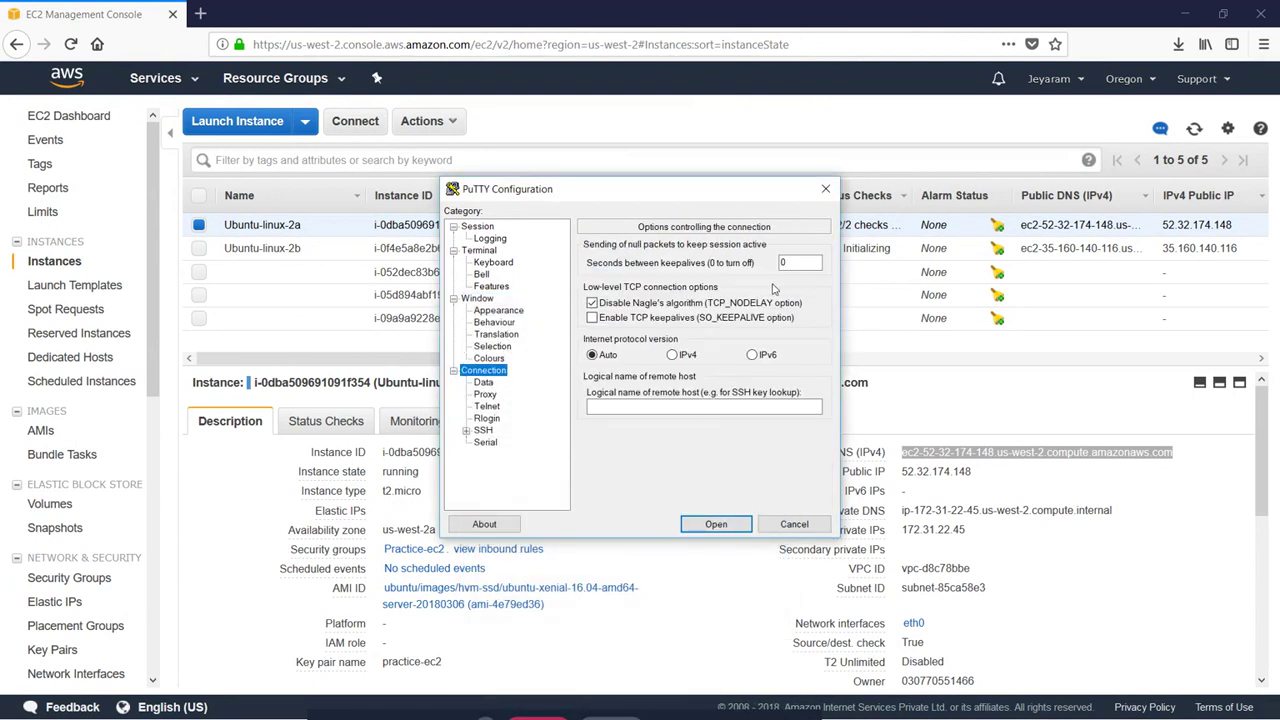
double_click(799, 262)
Step: Select the private key file for SSH authentication and open the session to the Ubuntu-linux-2a instance in a maximized window
click(483, 430)
click(467, 430)
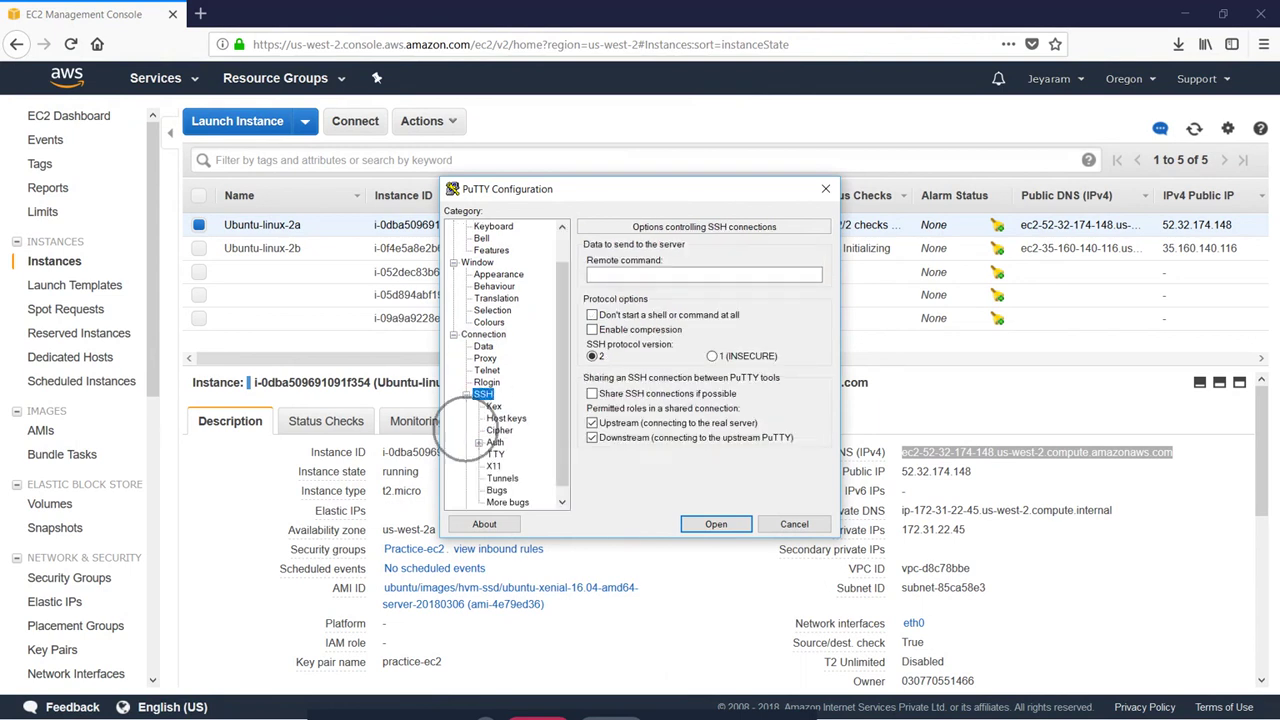
click(495, 443)
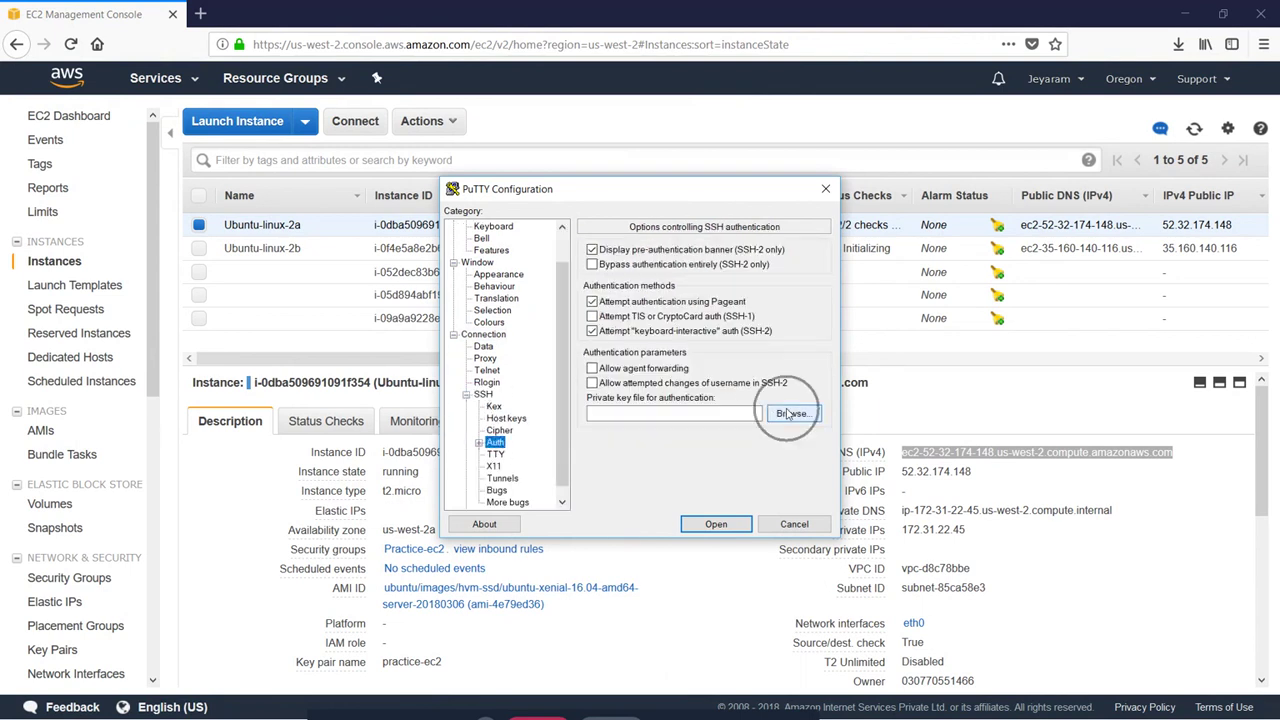
click(789, 413)
click(648, 391)
click(933, 575)
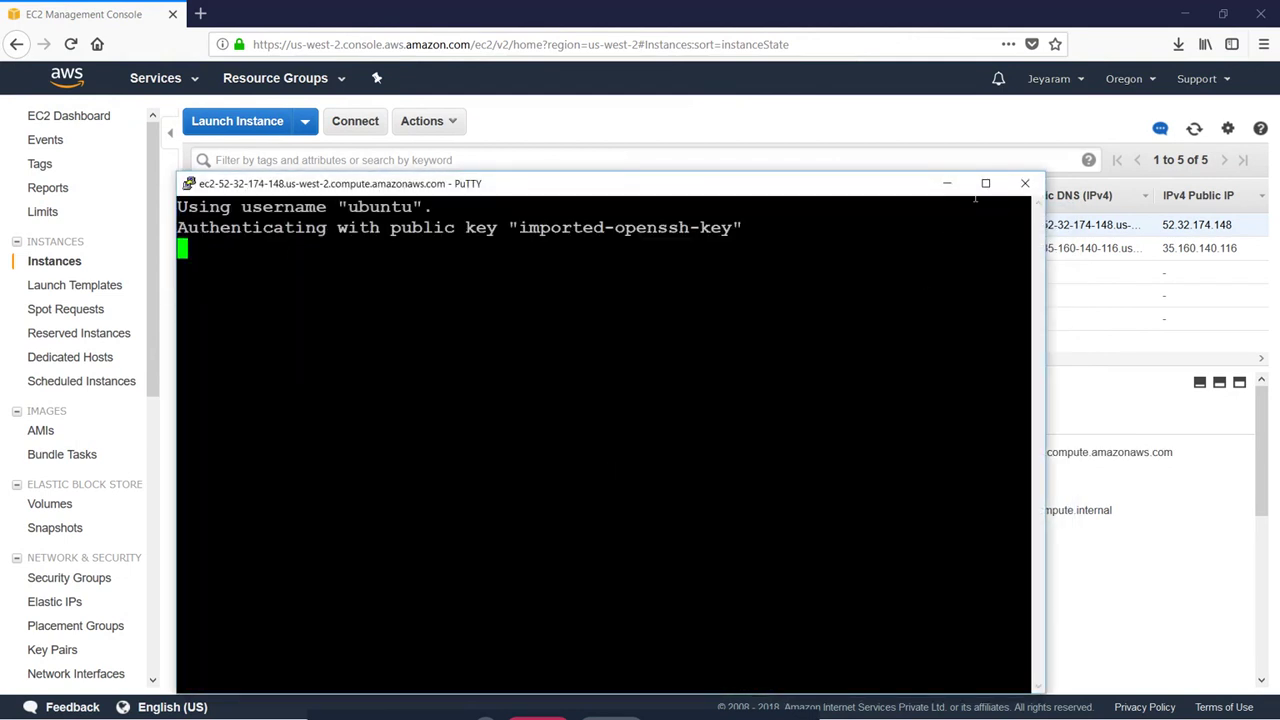
click(985, 183)
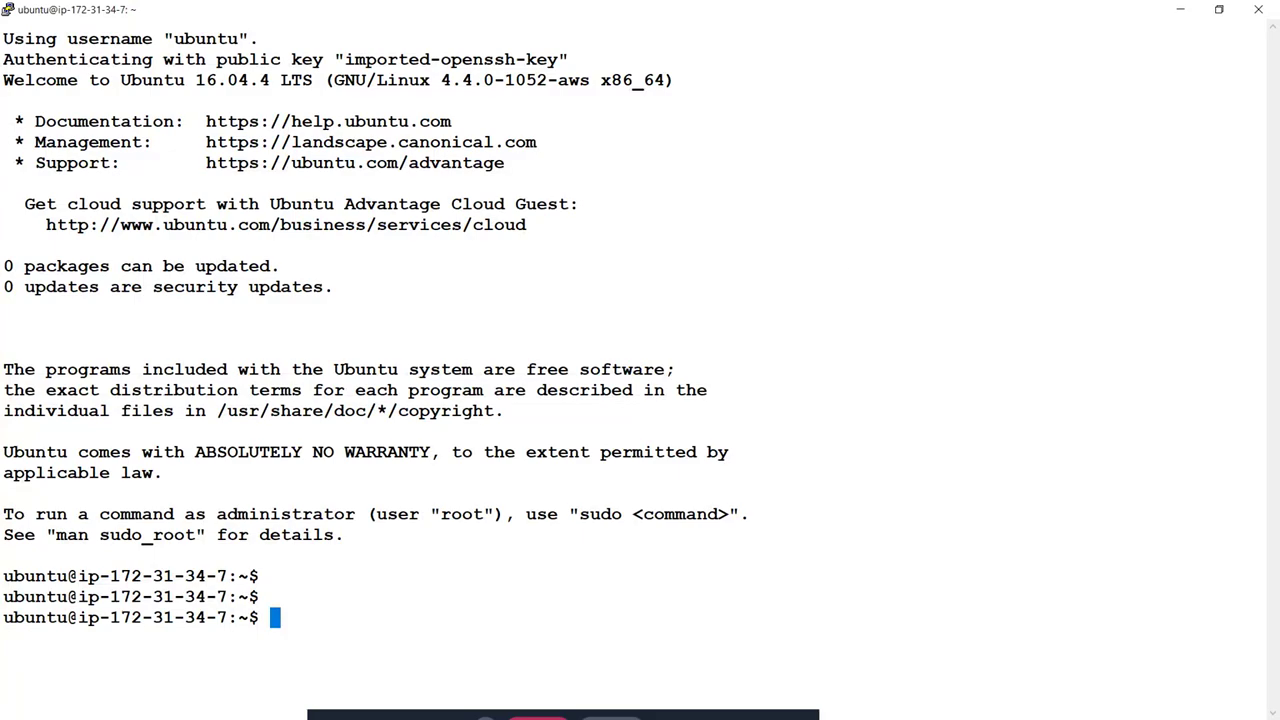
Step: List the mounted filesystems with df -hT in the Ubuntu-linux-2b SSH session, and switch back to the EC2 console
text(df -hT)
key(Return)
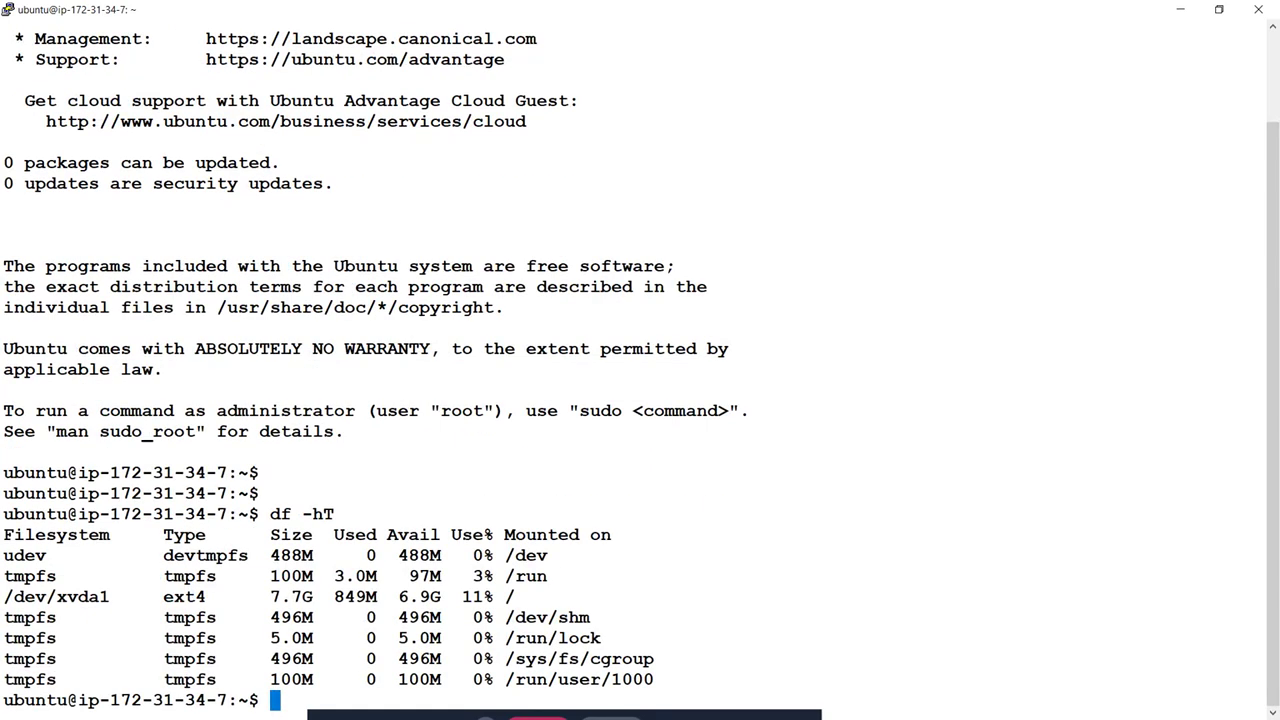
key(alt+Tab)
key(alt+Tab)
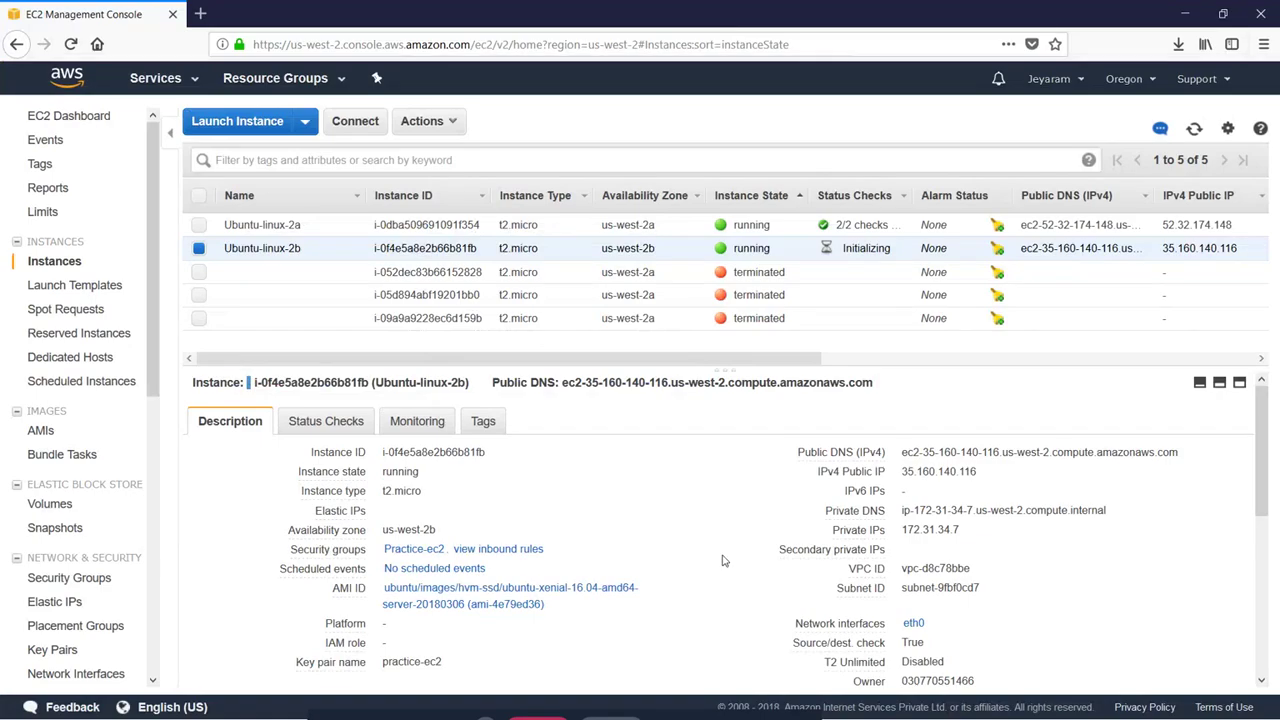
Step: Review the details and availability zone of the wins-vol volume, comparing it with the zones of the Ubuntu instances
click(52, 504)
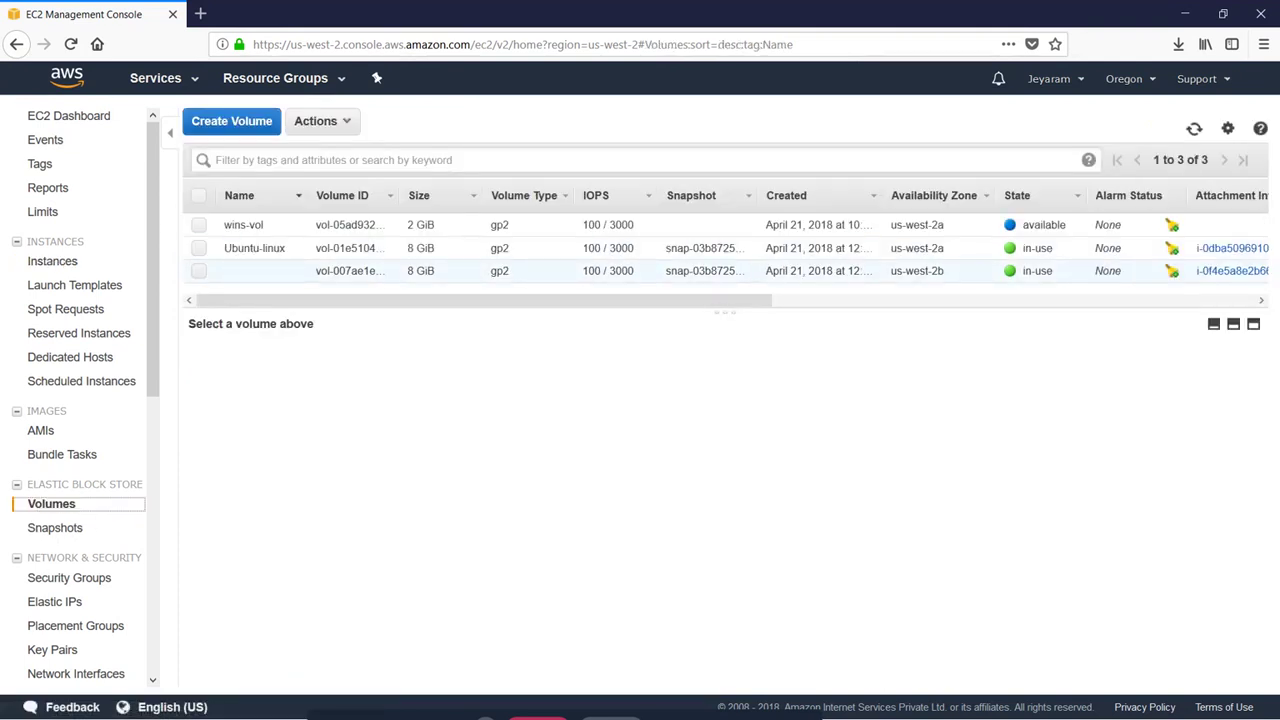
click(199, 225)
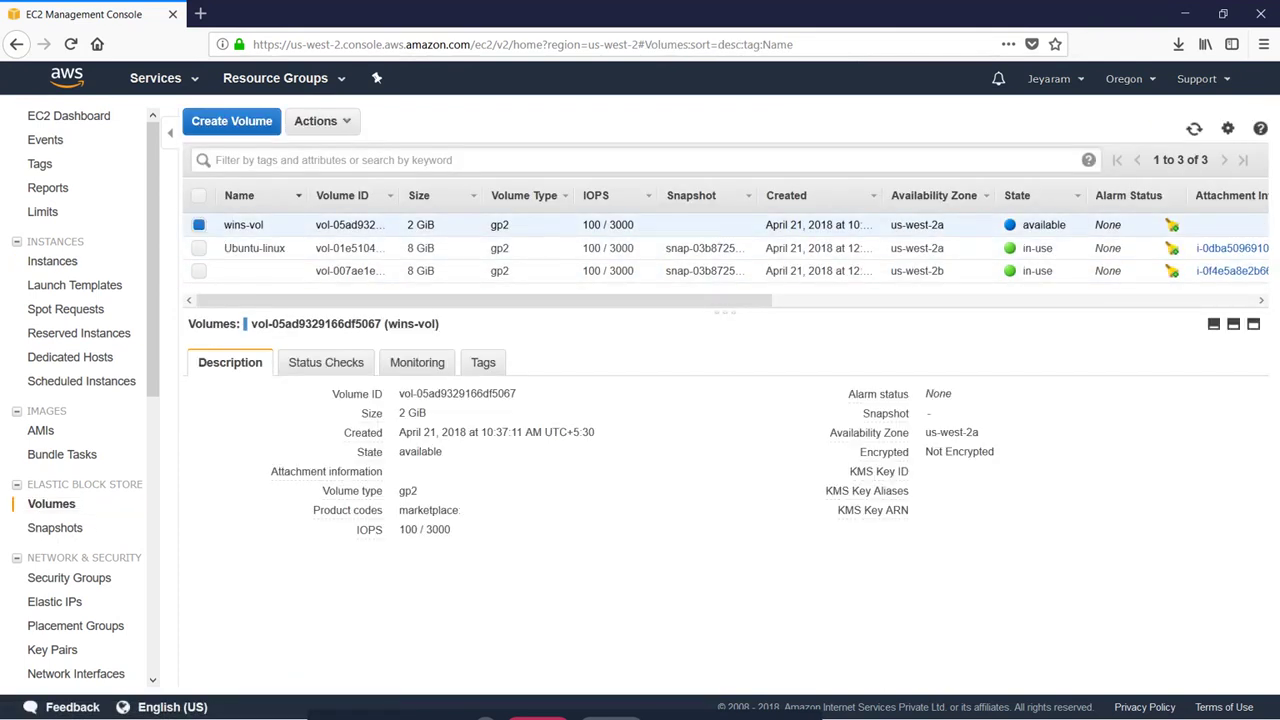
click(52, 261)
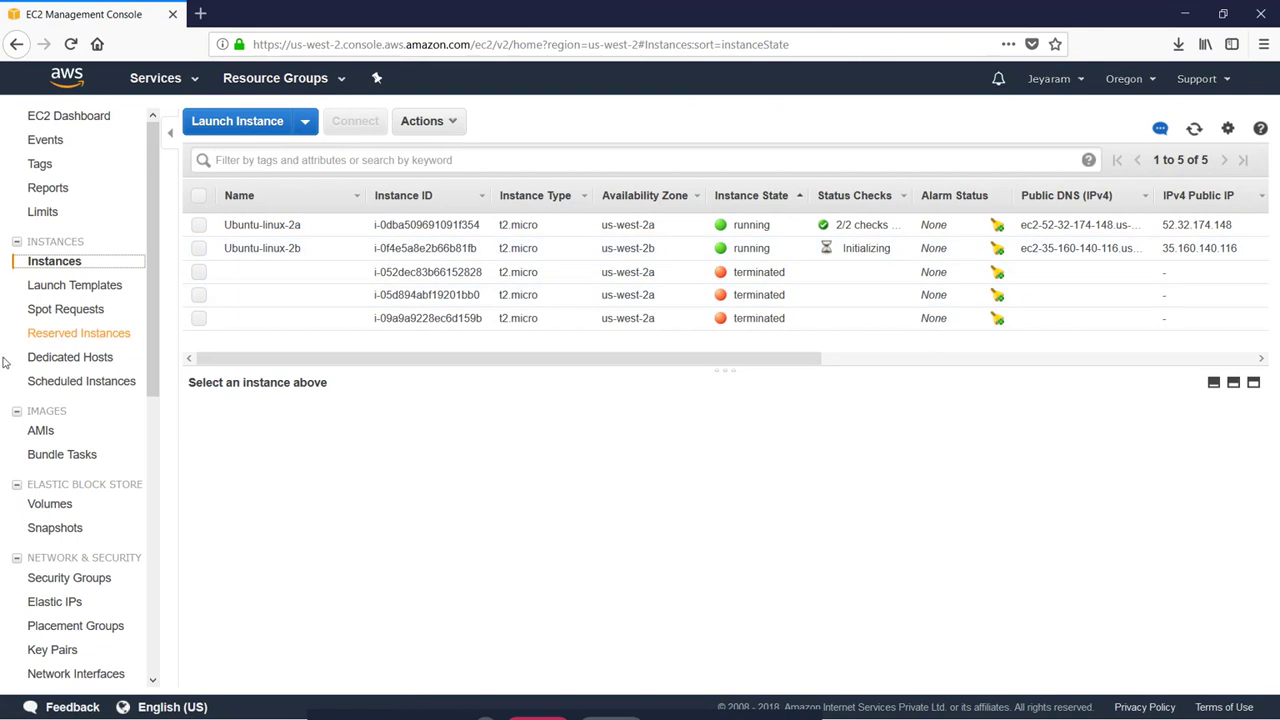
click(50, 504)
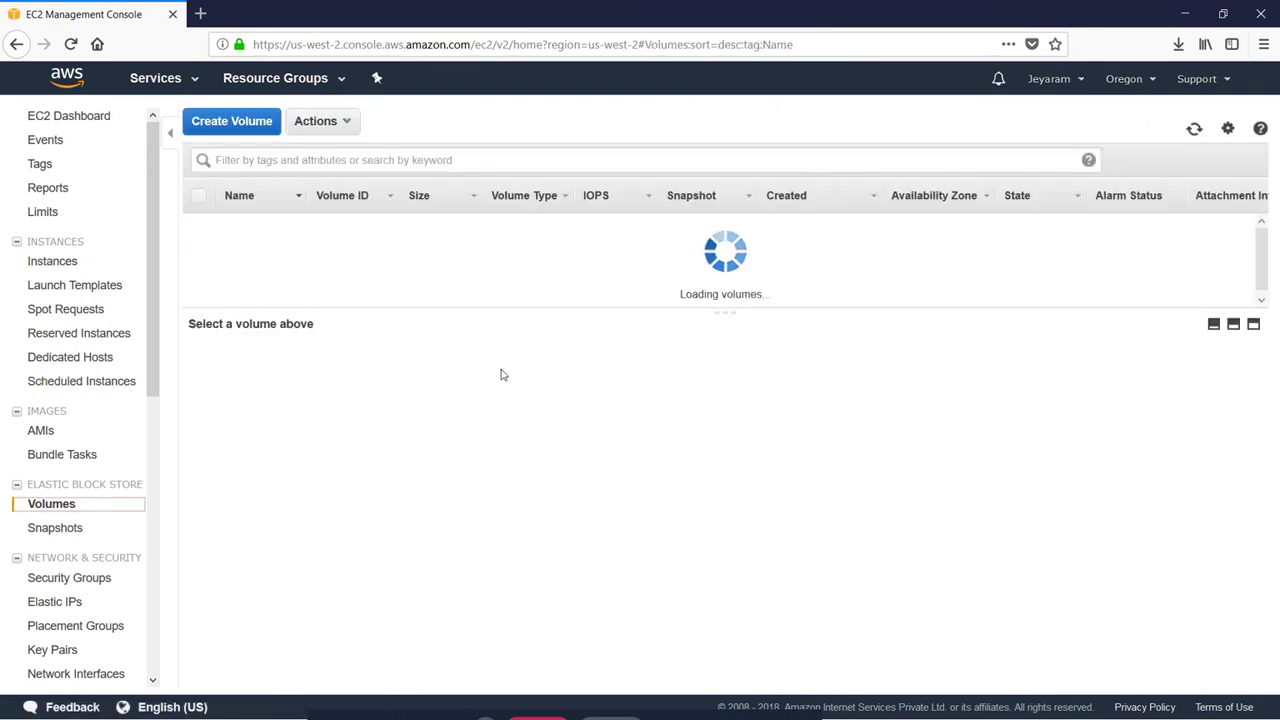
click(198, 227)
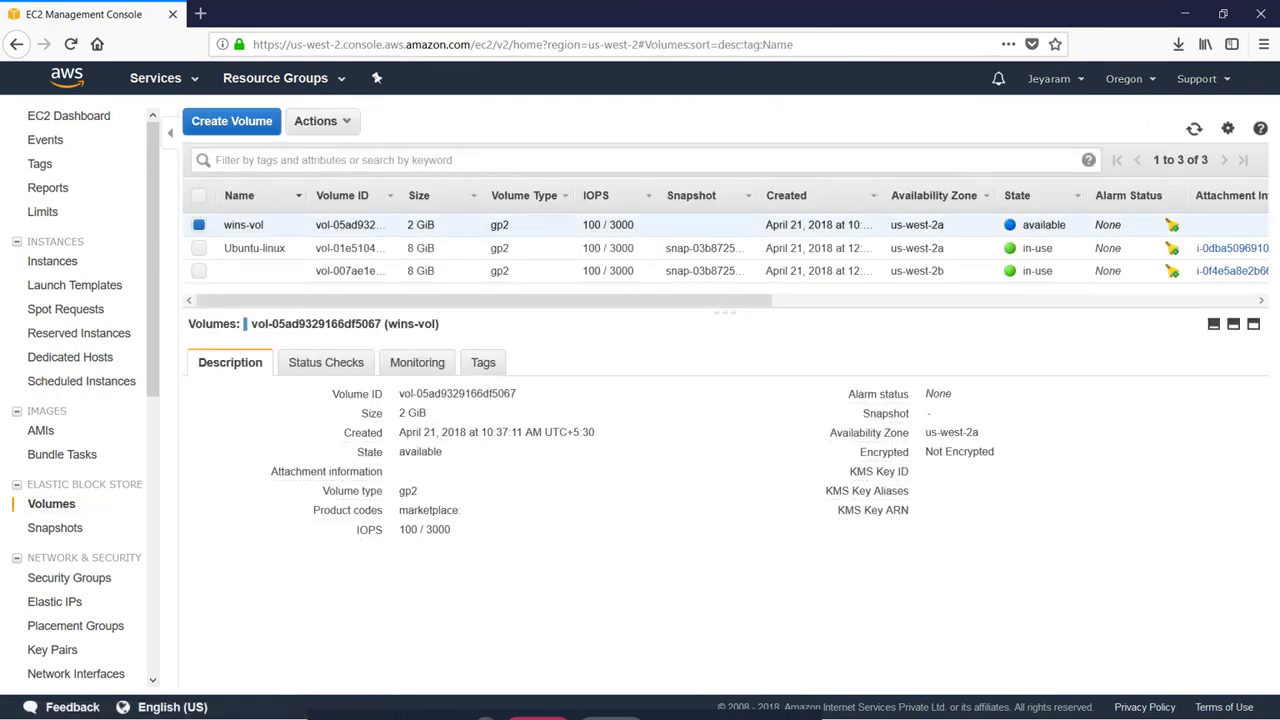
Step: Check in the Attach Volume dialog which zone and instances wins-vol can be attached to, and cancel without attaching it
click(350, 122)
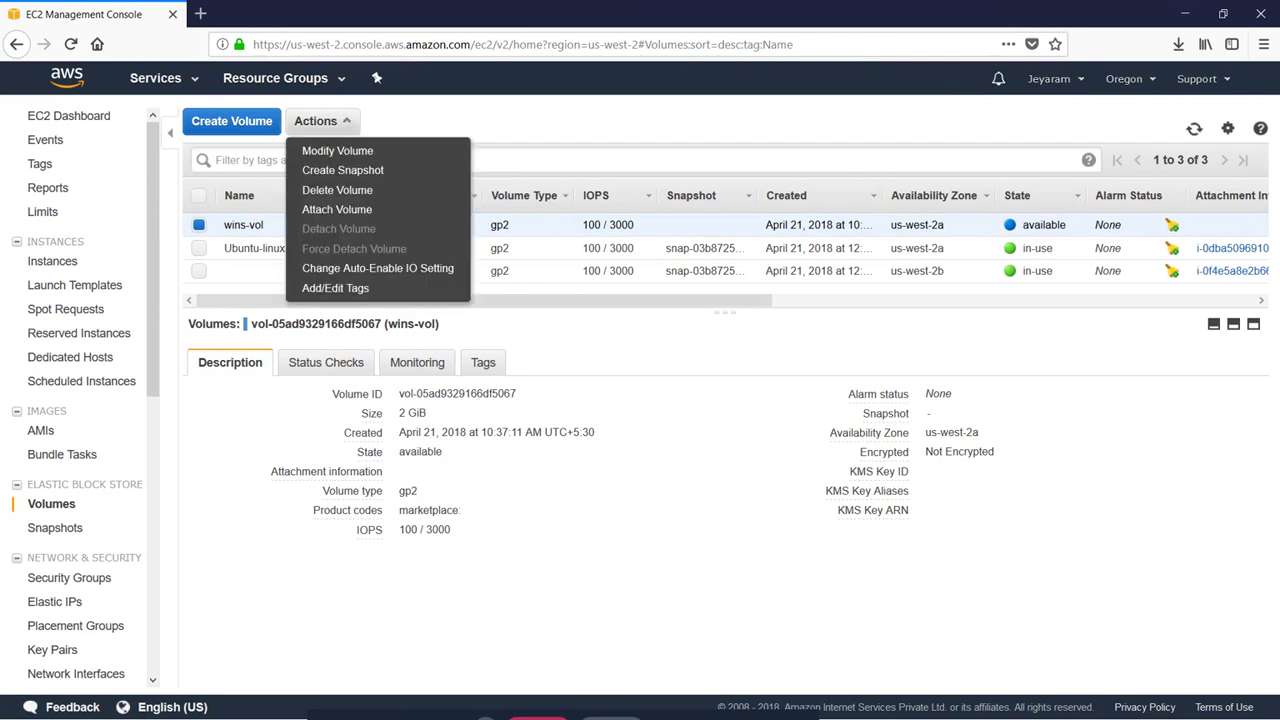
click(335, 208)
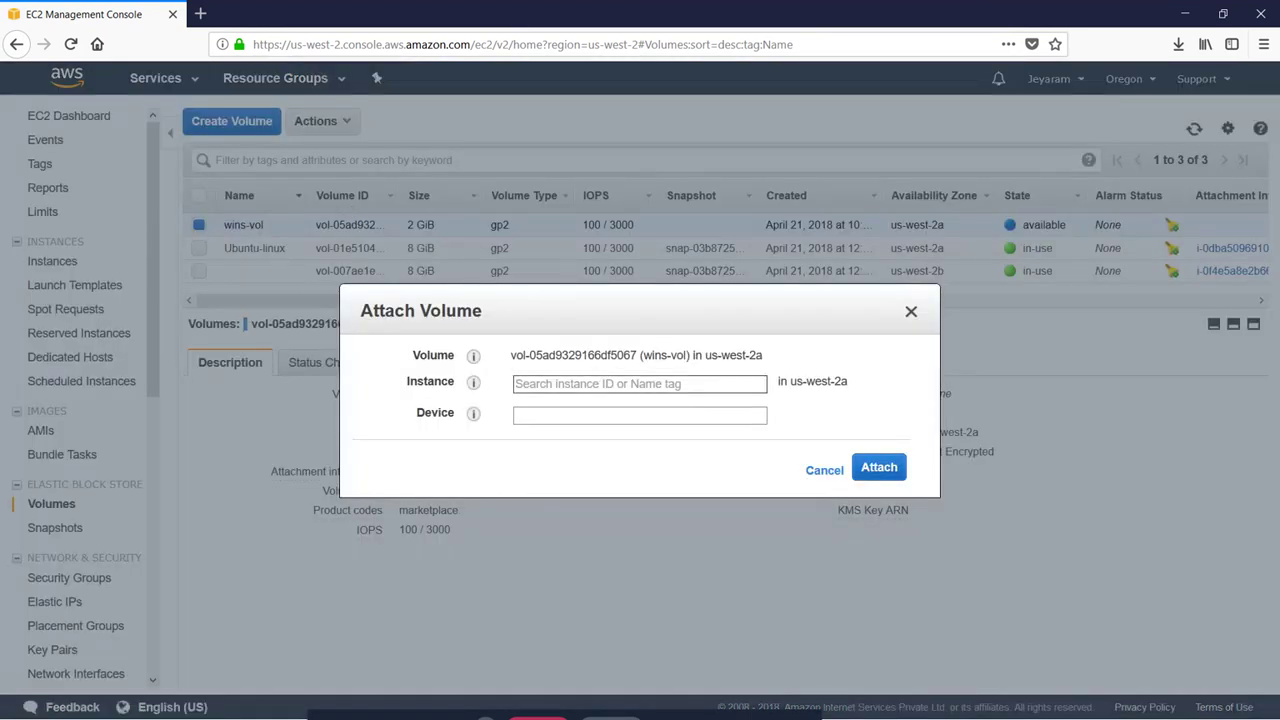
drag(721, 355, 762, 355)
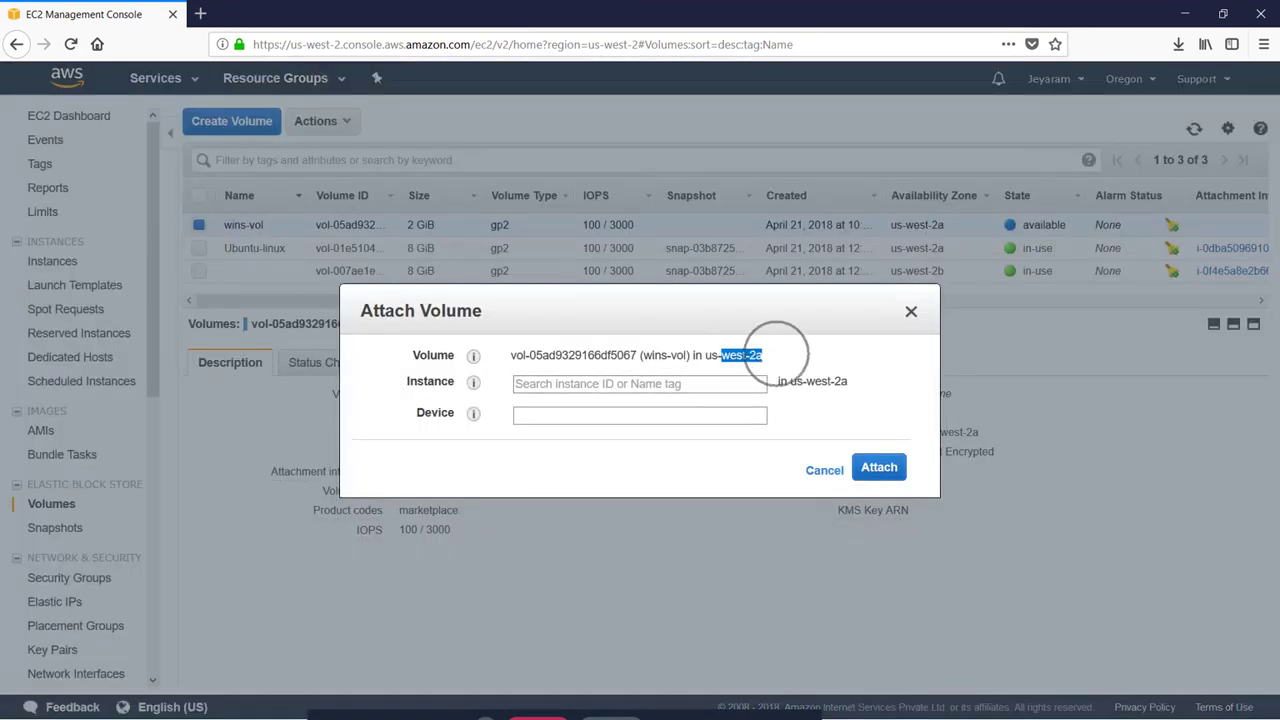
click(594, 383)
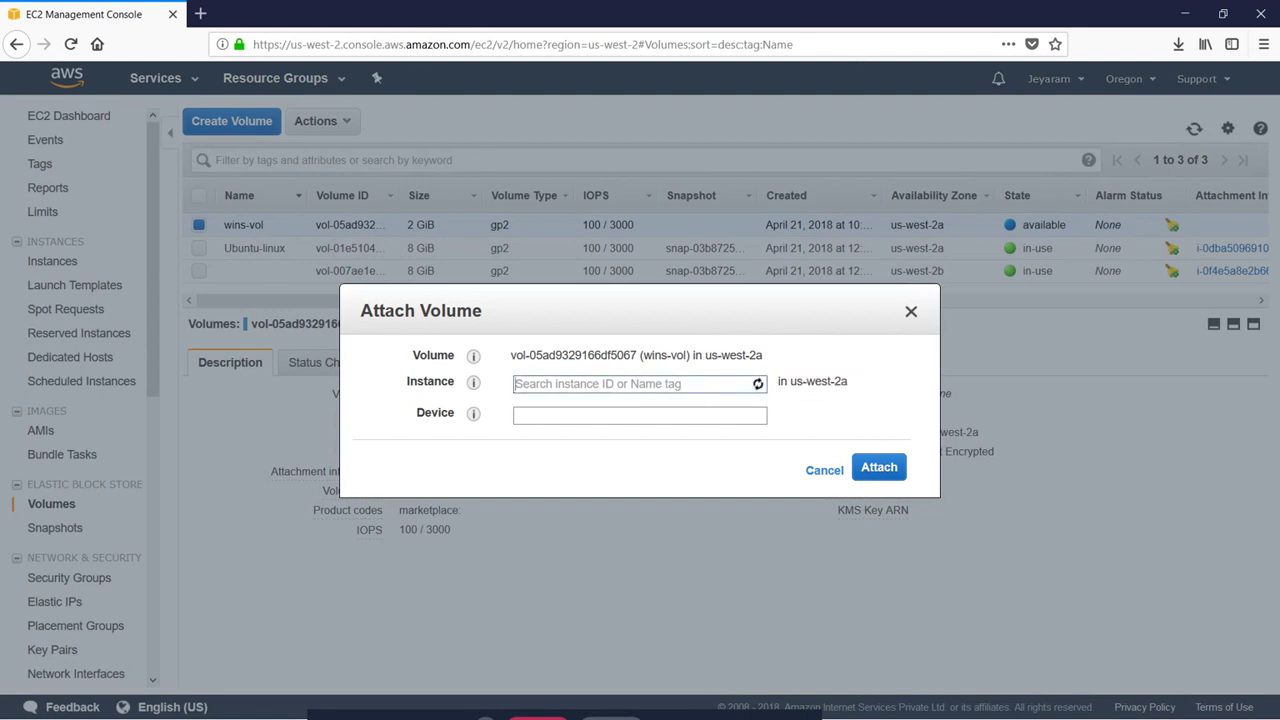
click(735, 456)
click(822, 469)
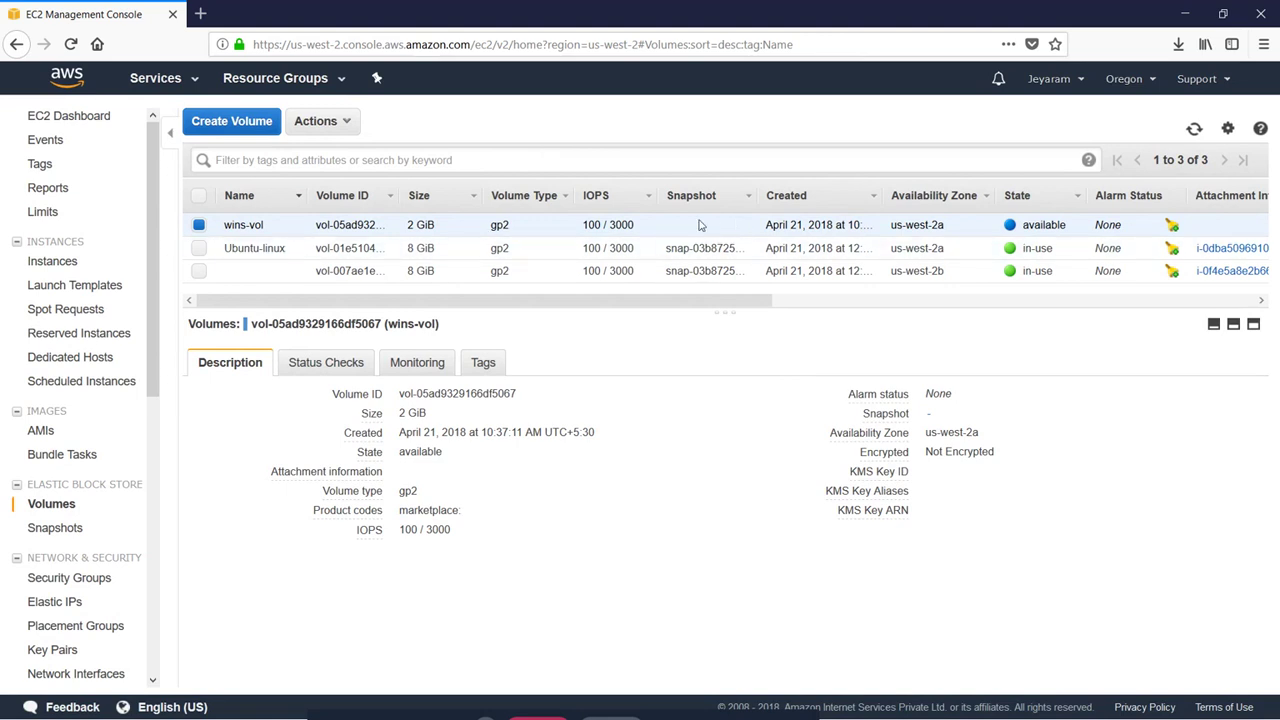
Step: Check the availability zone of the Ubuntu-linux-2b instance in the instance list, and clear its selection
click(55, 261)
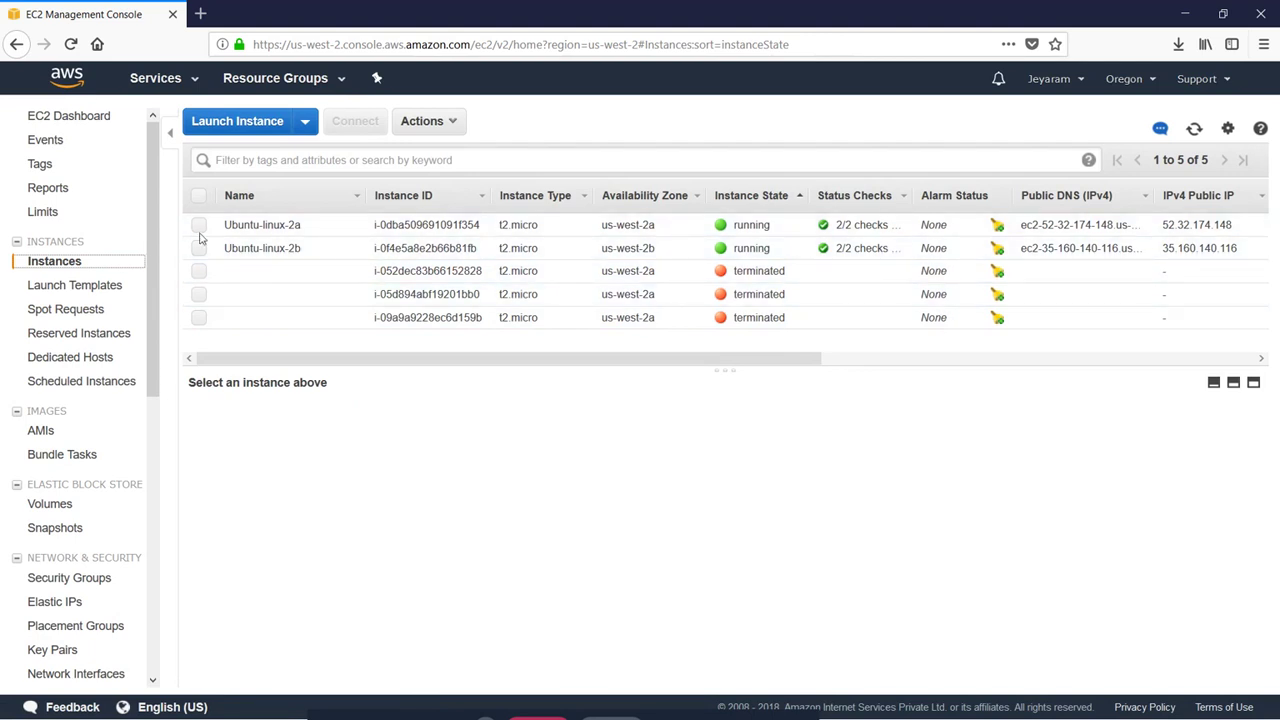
click(198, 248)
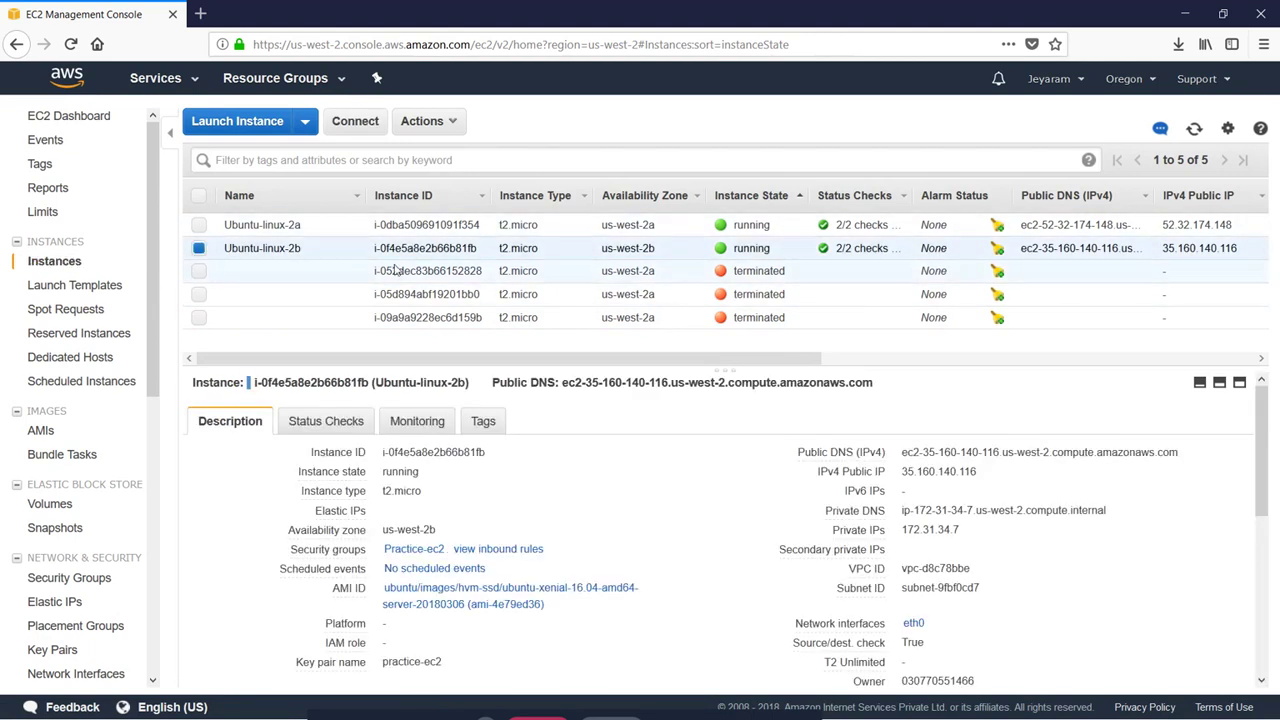
click(199, 248)
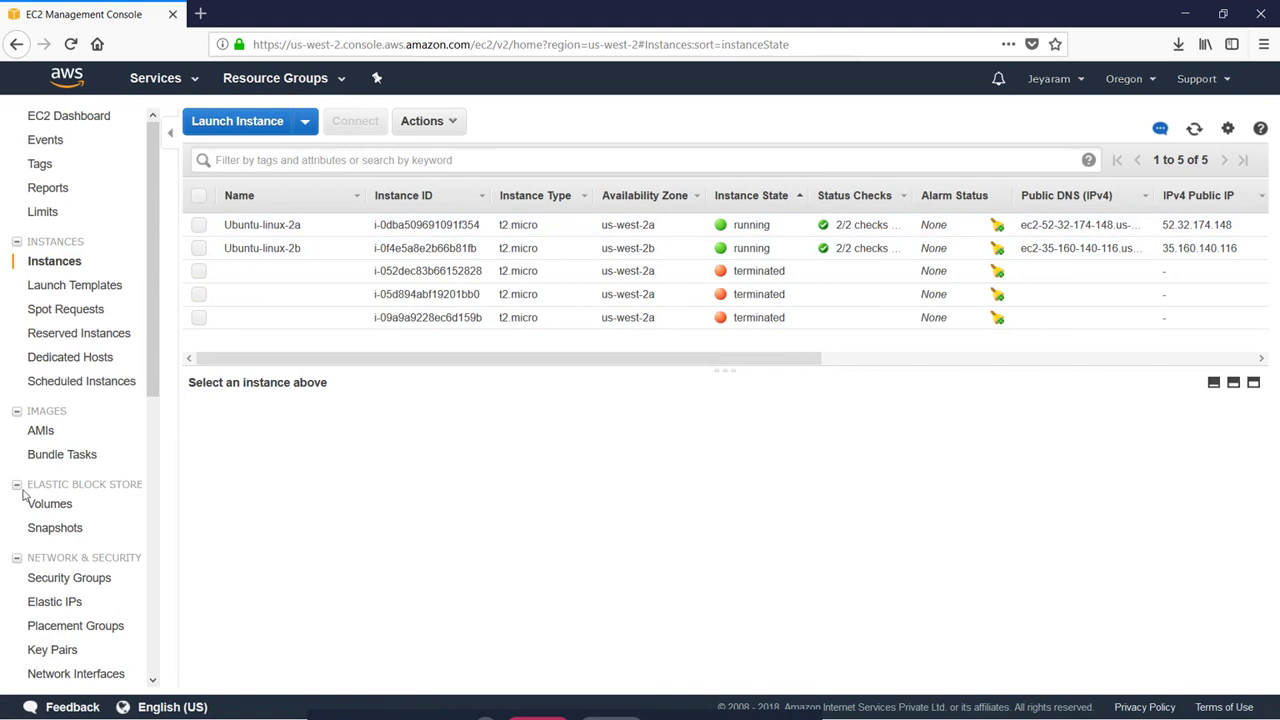
Step: Create a snapshot of the wins-vol volume with the description "created for training purpose"
click(50, 504)
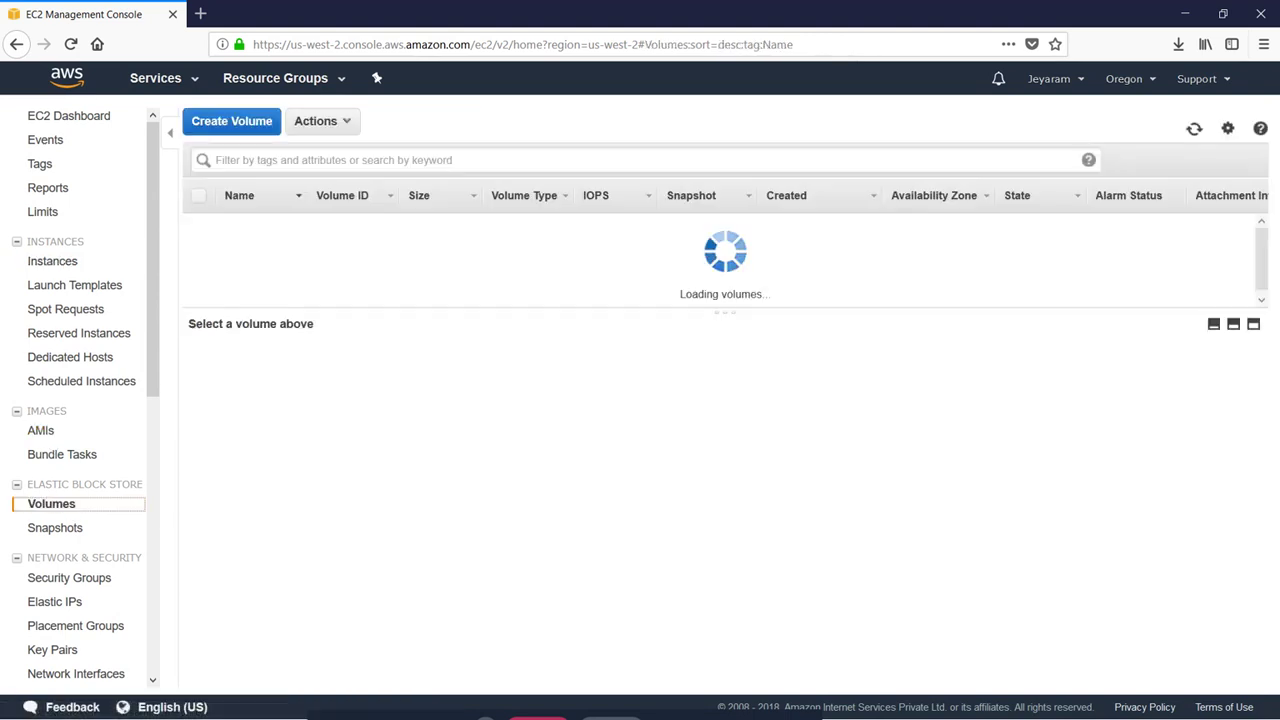
click(348, 121)
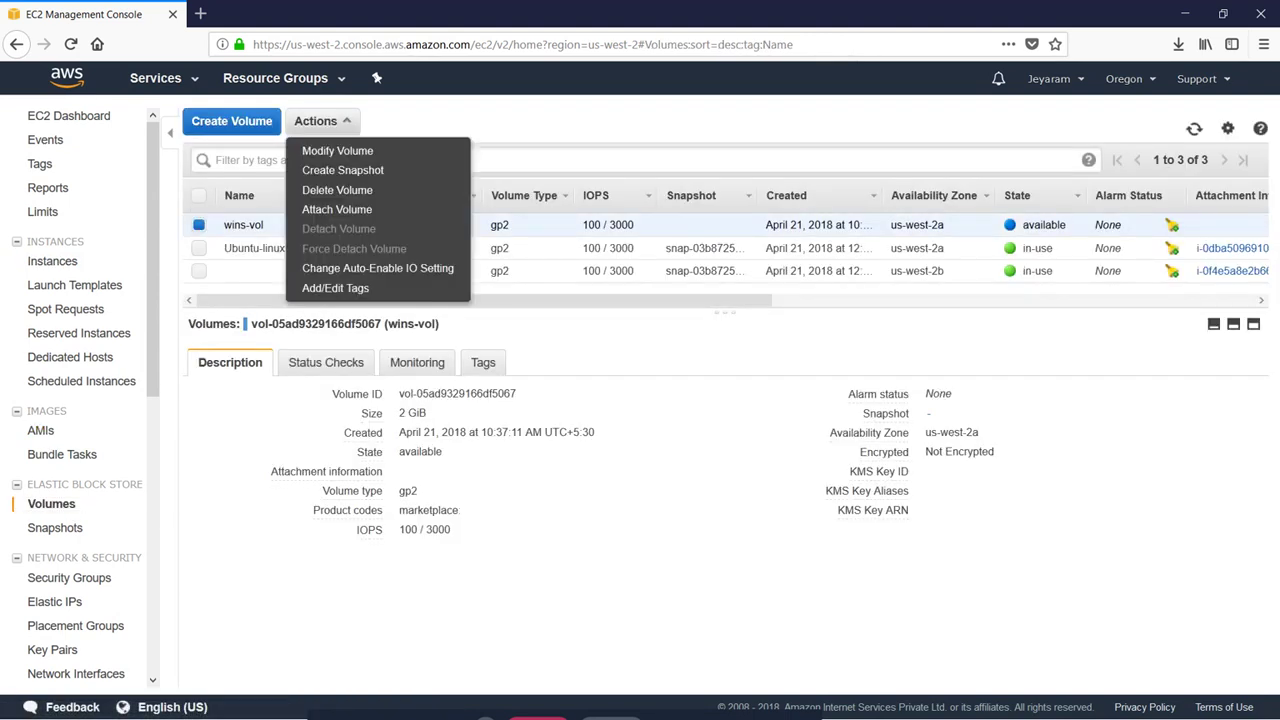
click(343, 170)
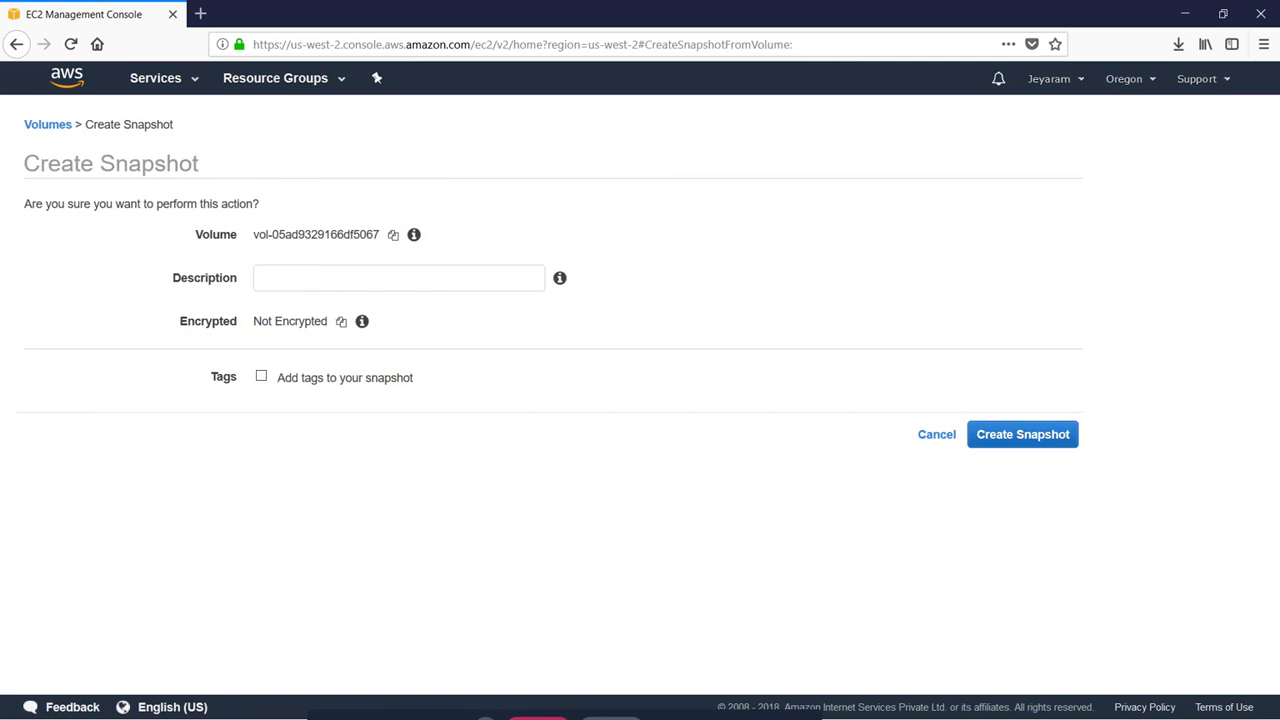
click(263, 278)
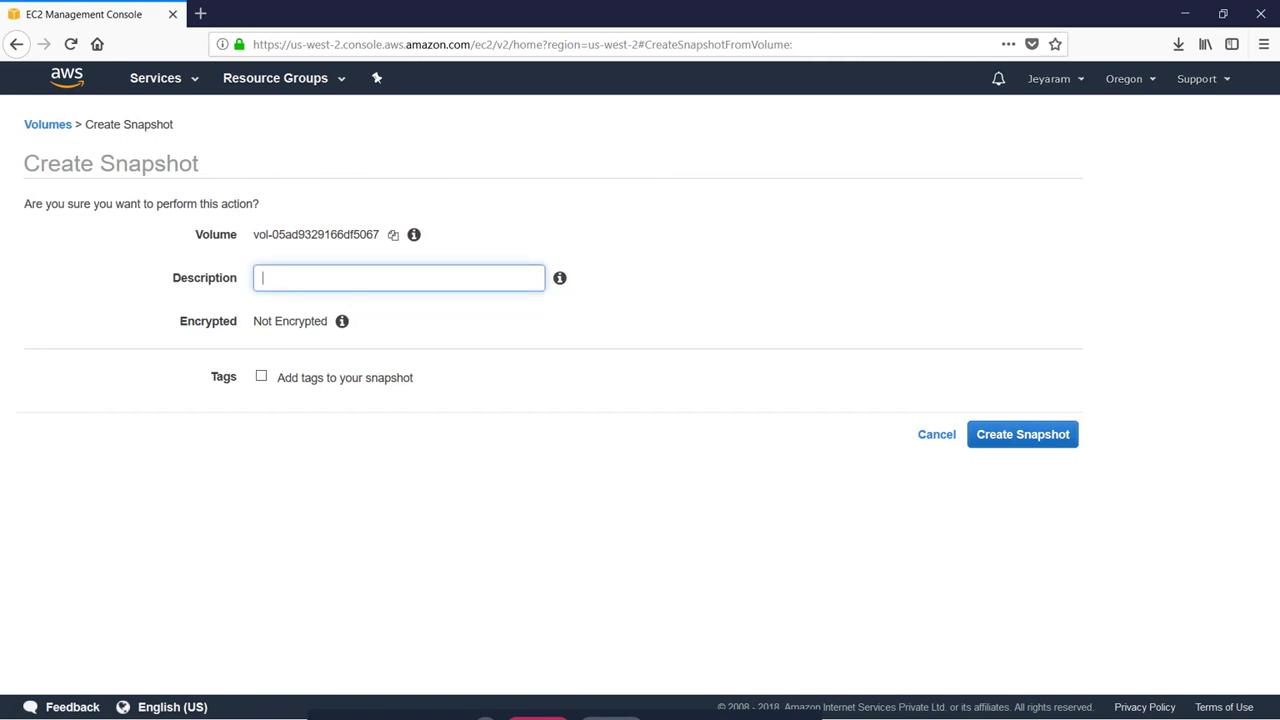
text(created for training purpose)
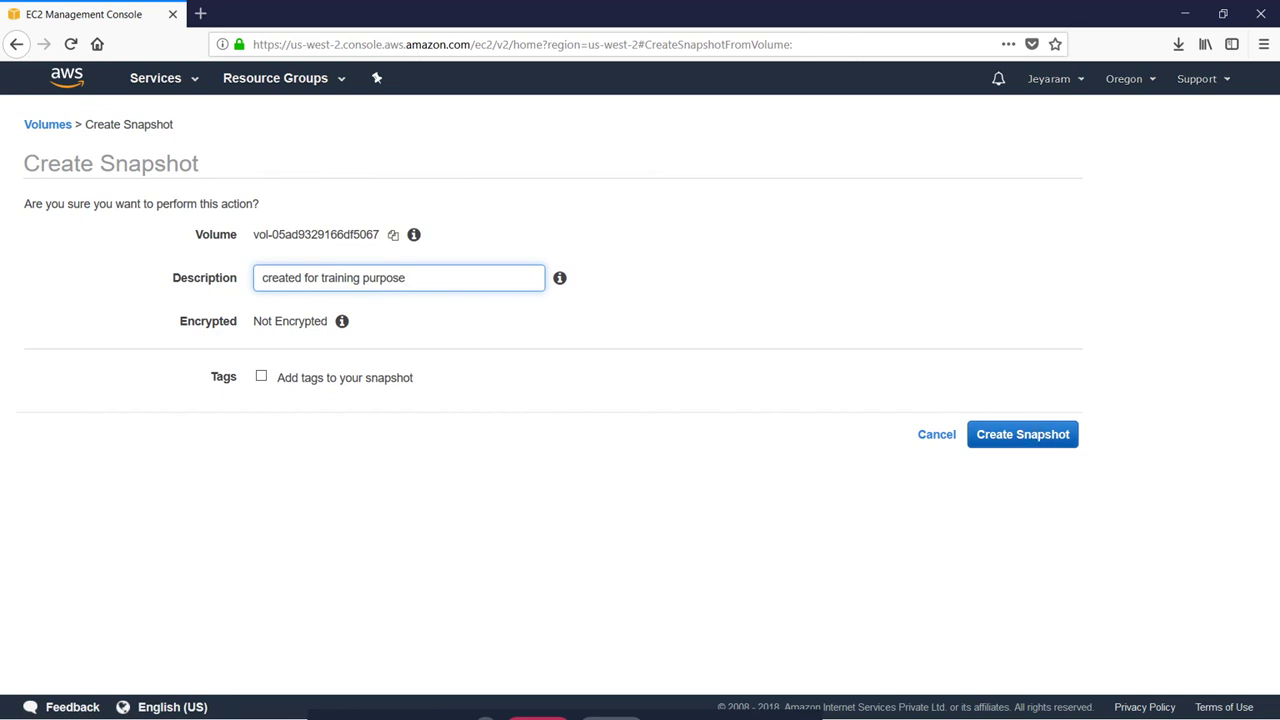
click(1037, 435)
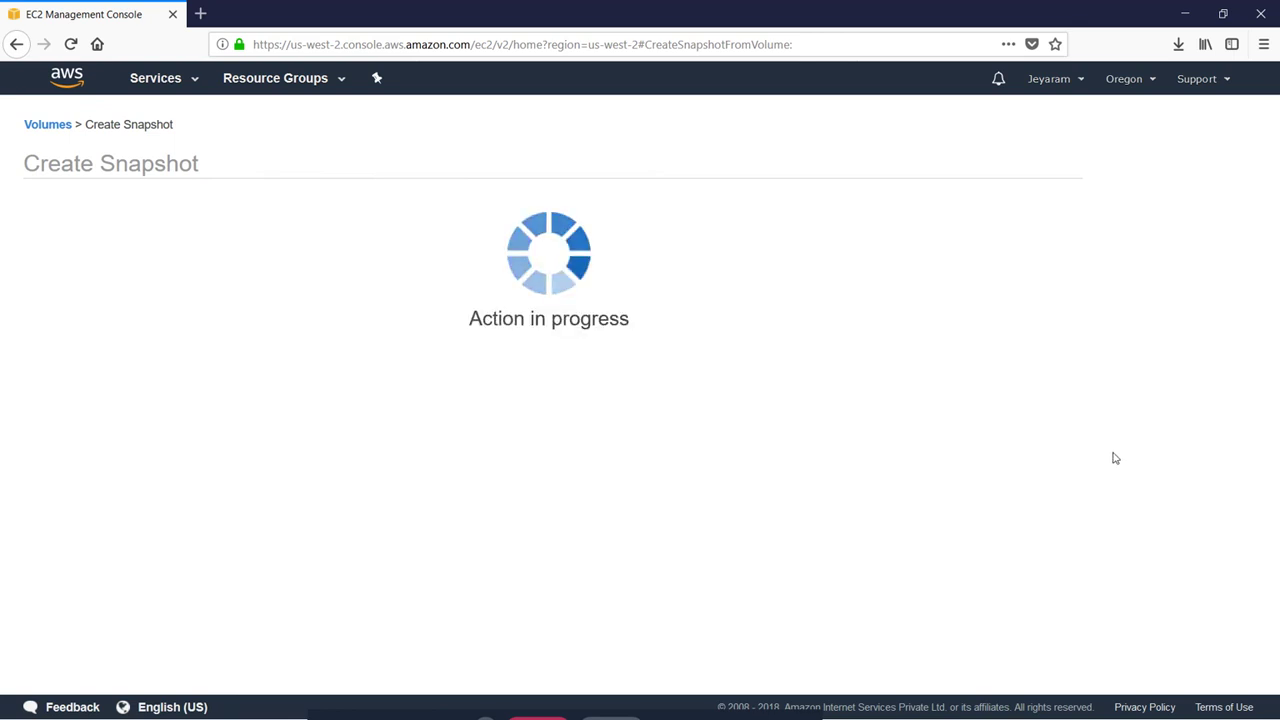
click(781, 312)
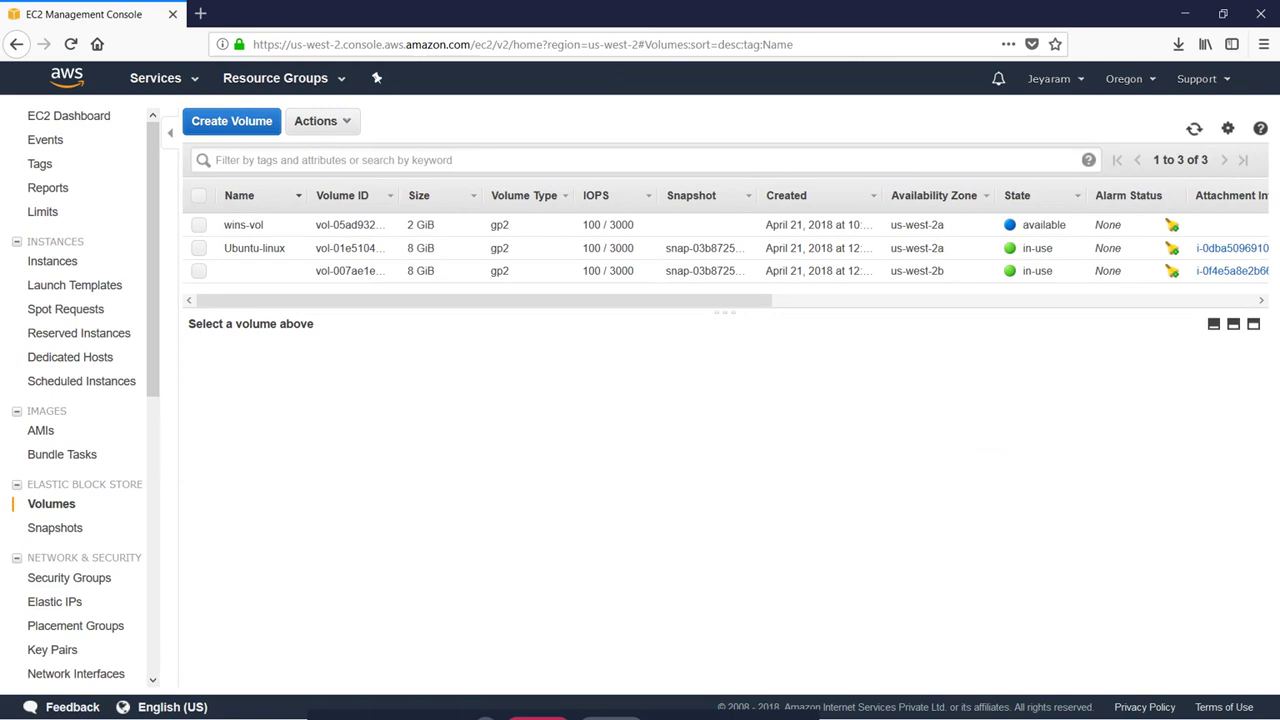
Step: Monitor the status and progress of the wins-vol snapshot, refreshing the snapshot list until it completes
click(55, 527)
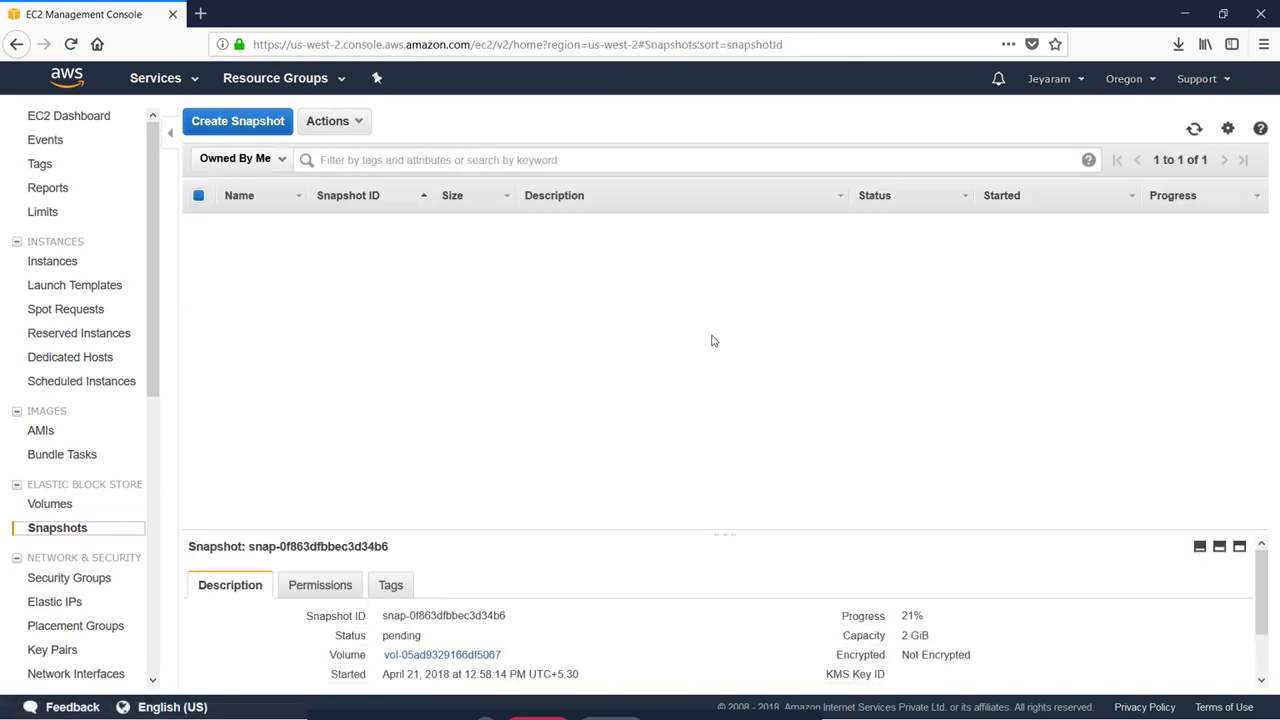
click(1194, 128)
click(1194, 128)
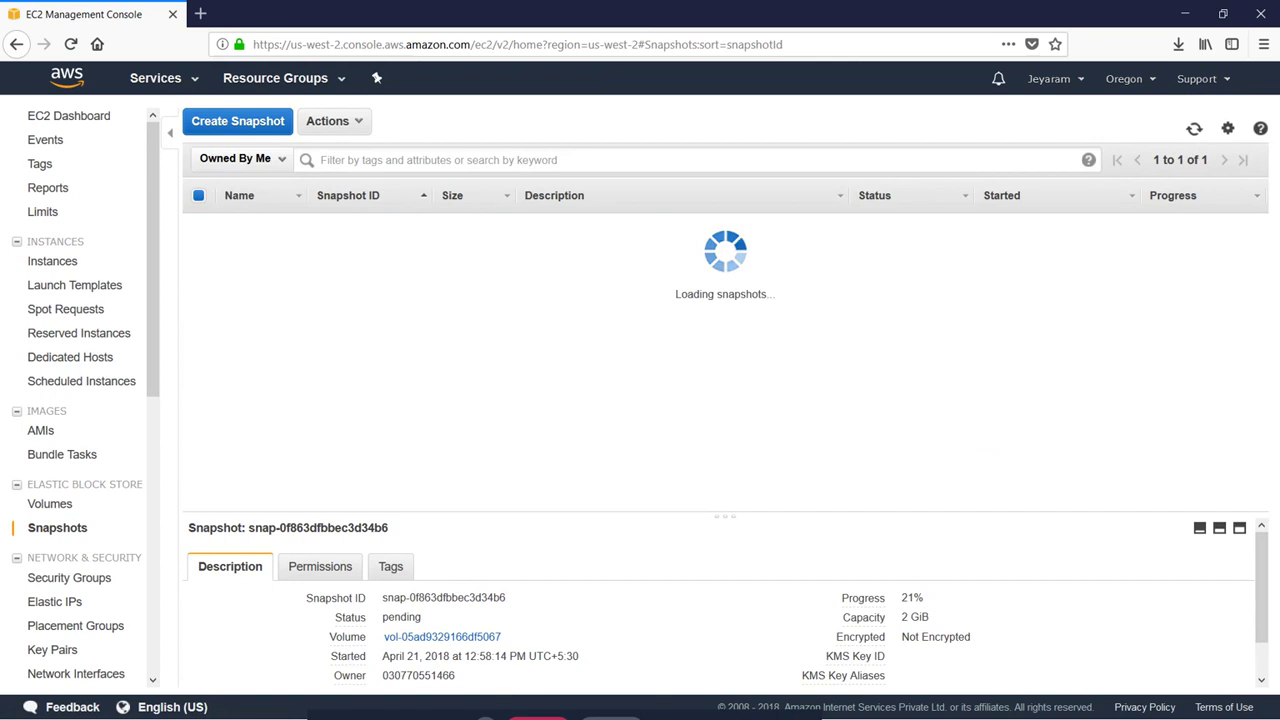
click(870, 336)
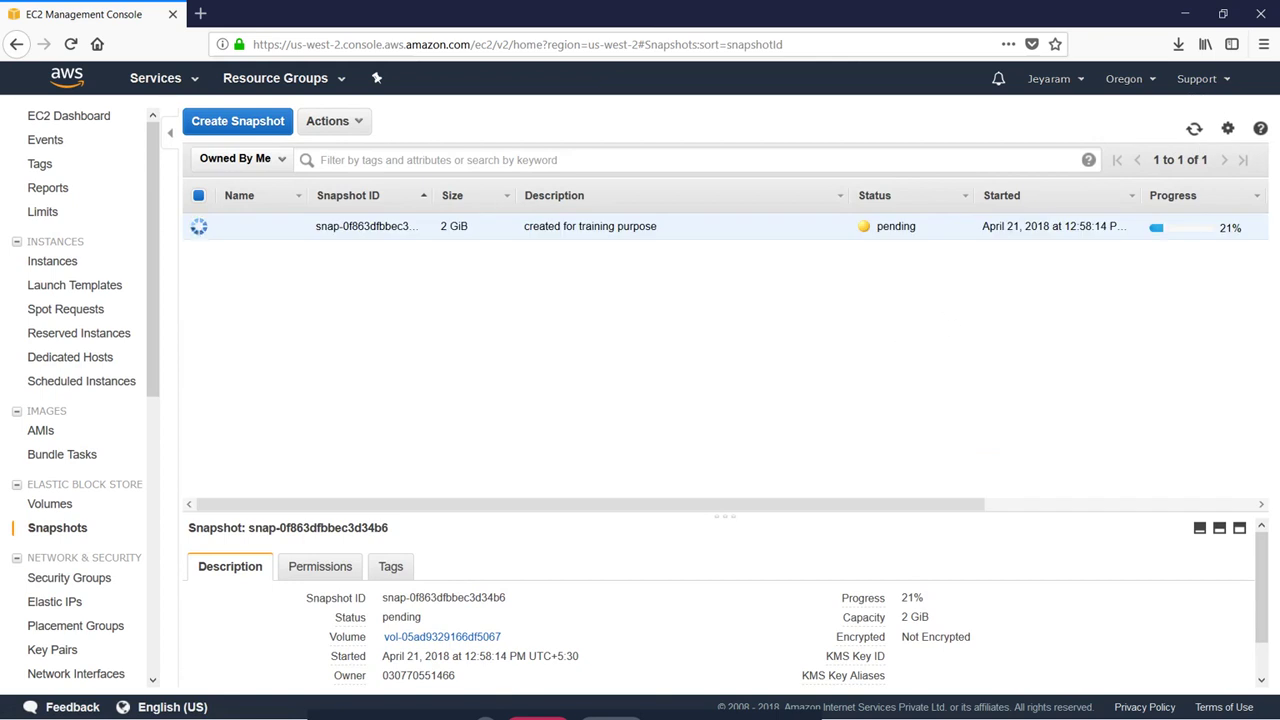
click(1194, 128)
click(1194, 128)
click(1194, 128)
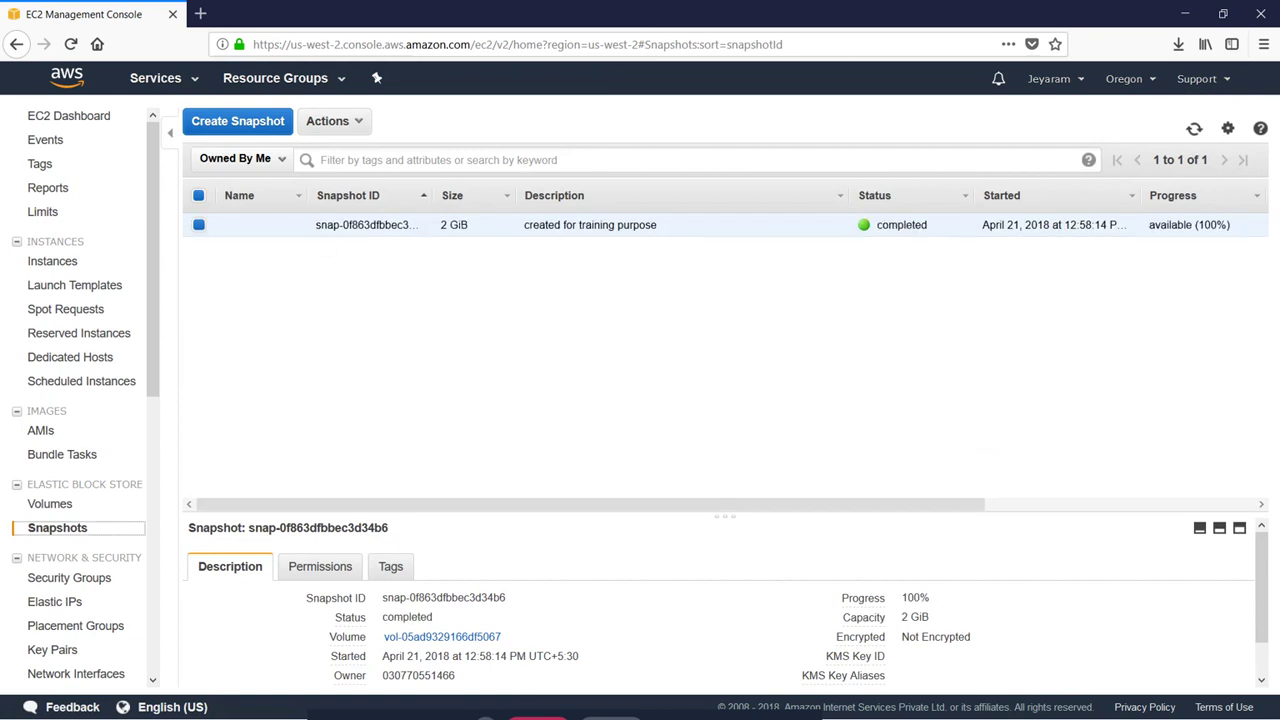
Step: Create a 2 GiB General Purpose SSD (GP2) volume from the completed snapshot in availability zone us-west-2b
click(360, 126)
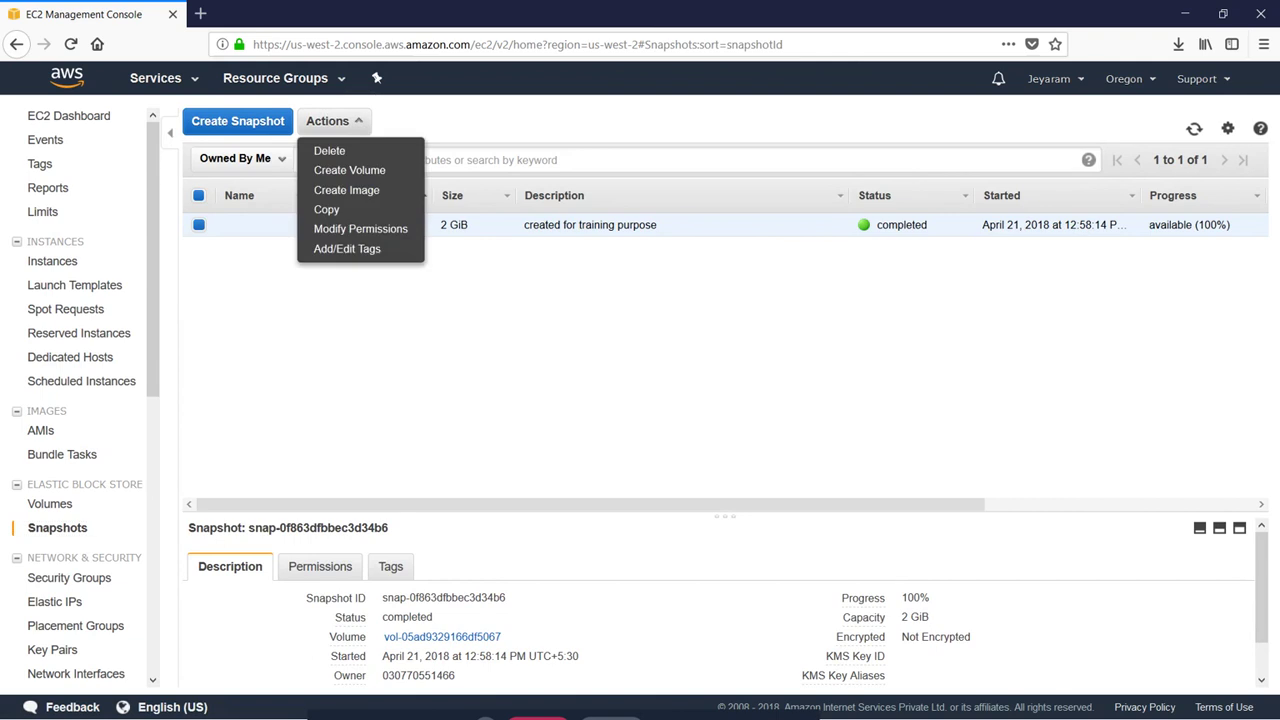
click(366, 172)
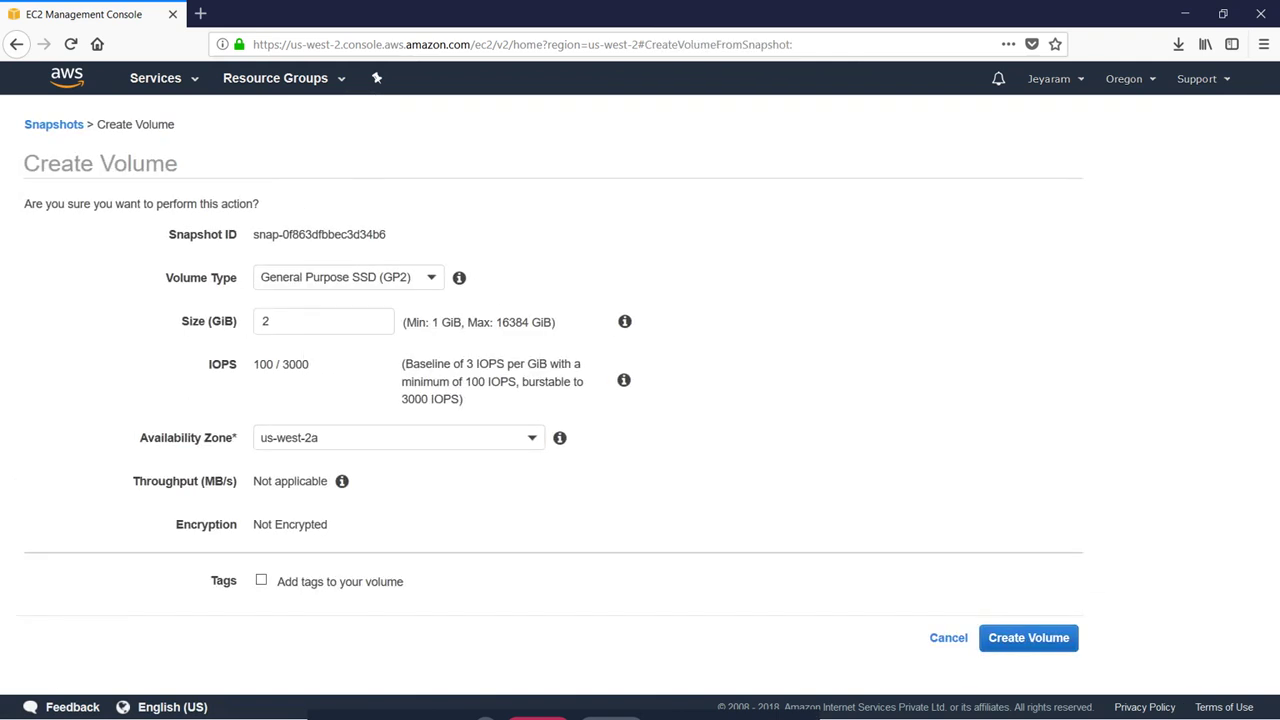
click(206, 322)
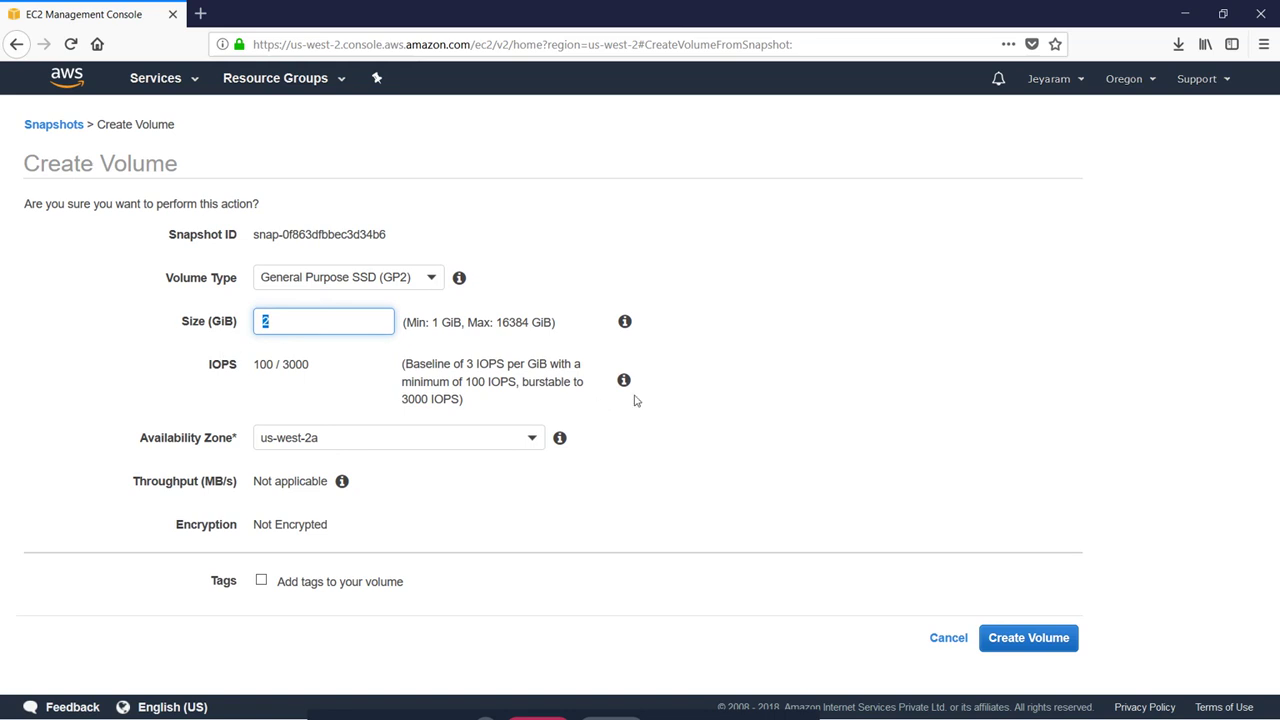
click(489, 480)
click(531, 448)
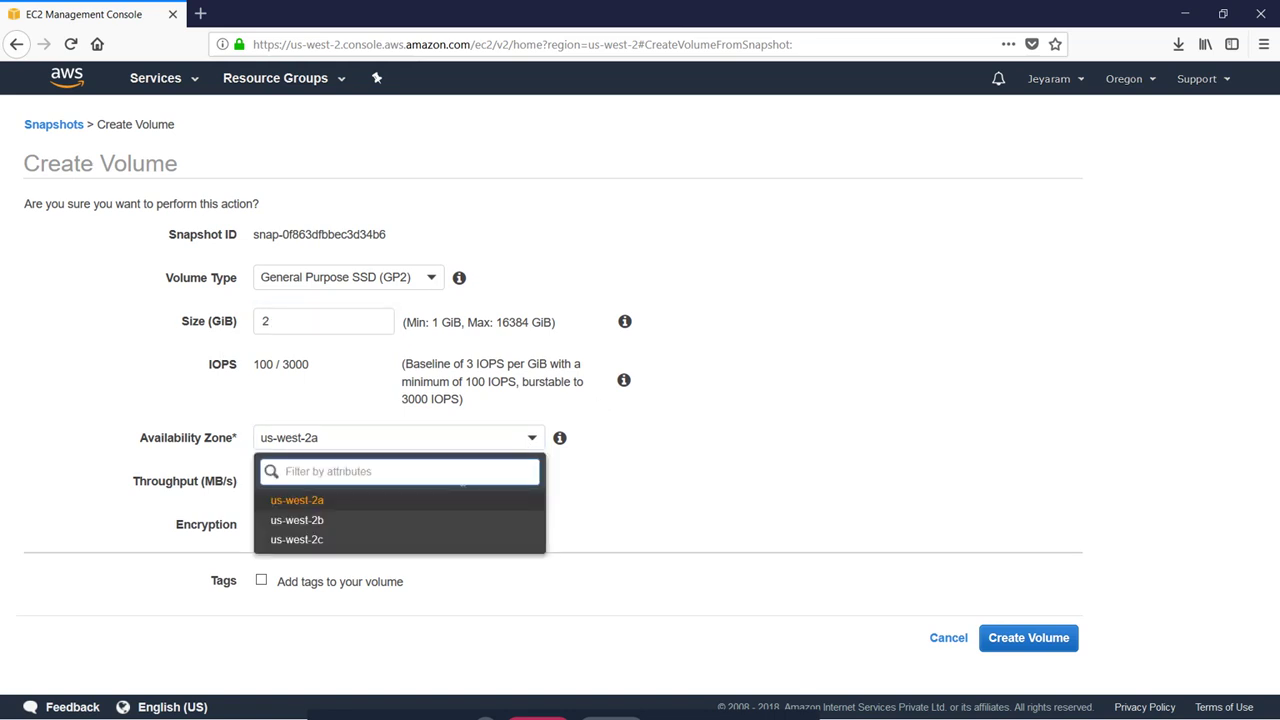
click(343, 521)
click(835, 435)
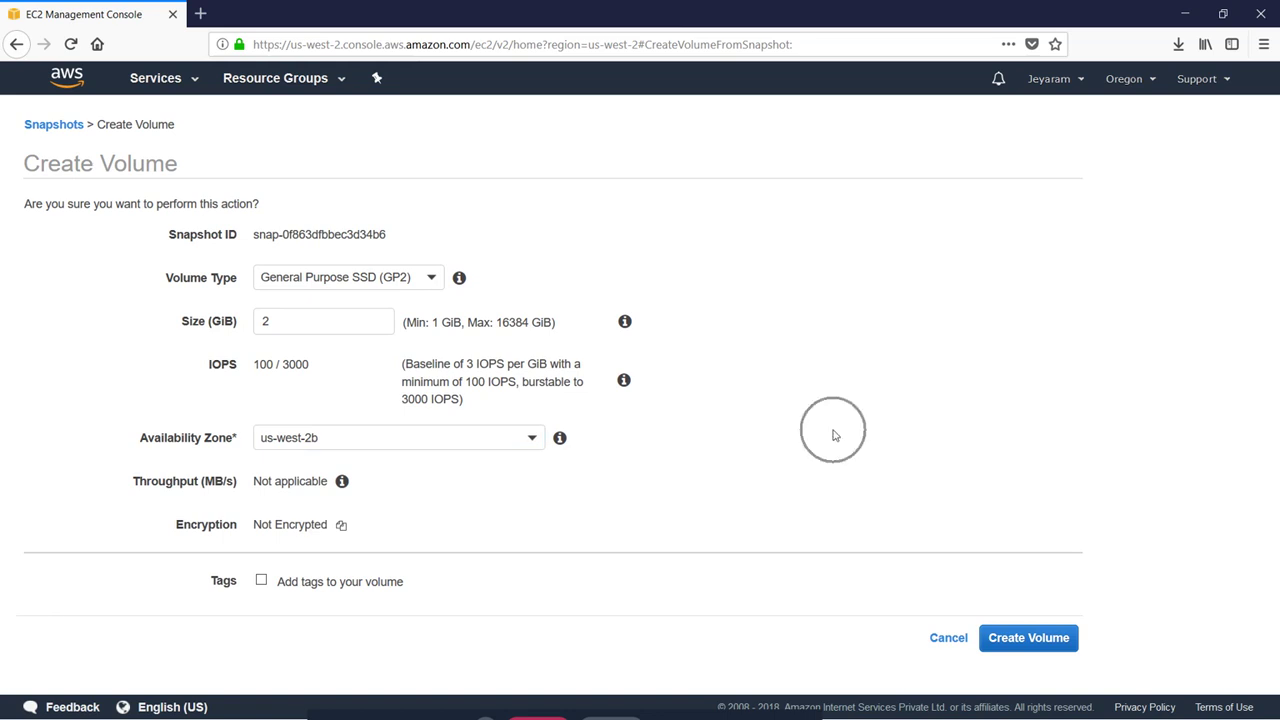
click(1055, 646)
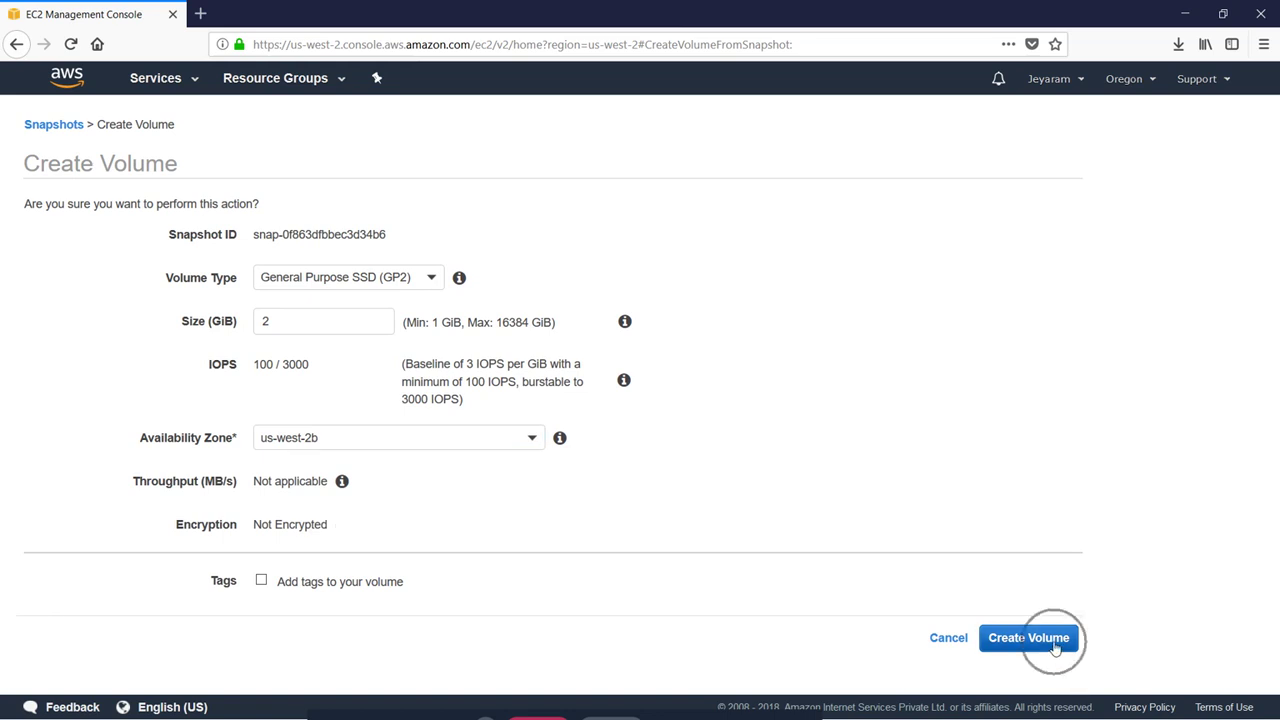
click(780, 318)
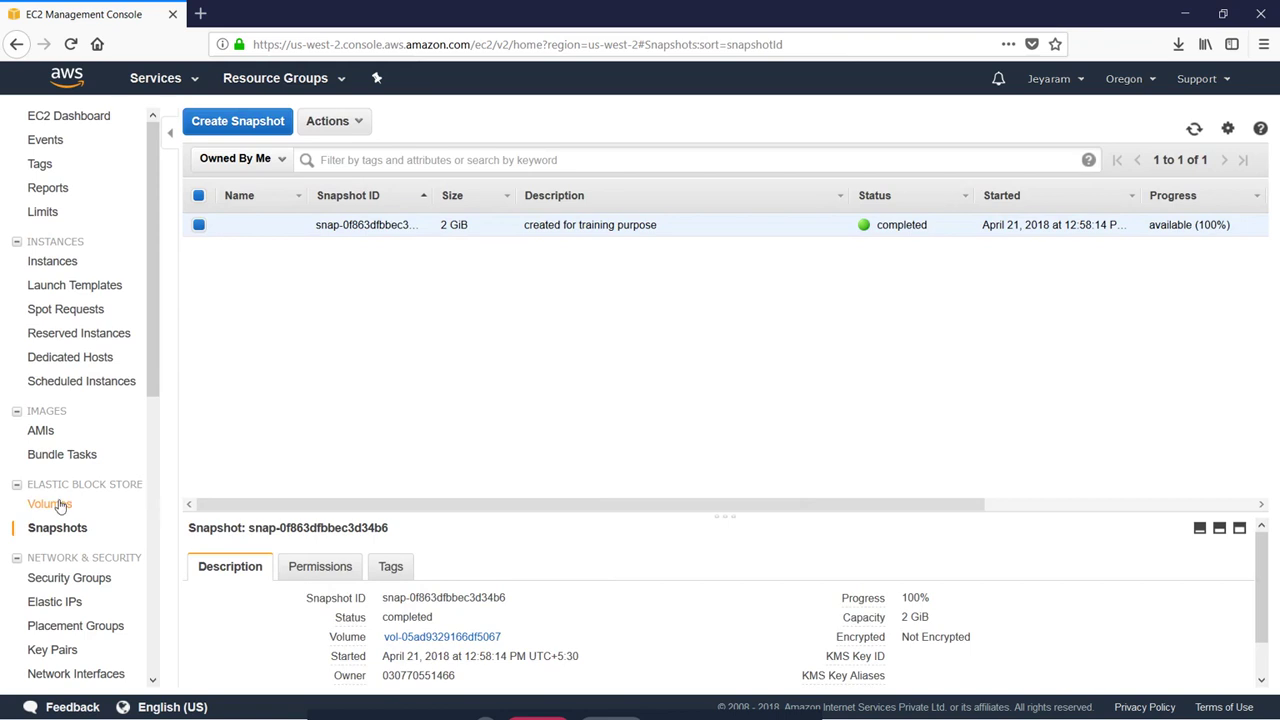
Step: Attach the new 2 GiB volume created from the snapshot to the Ubuntu-linux-2b instance as /dev/sdf
click(52, 504)
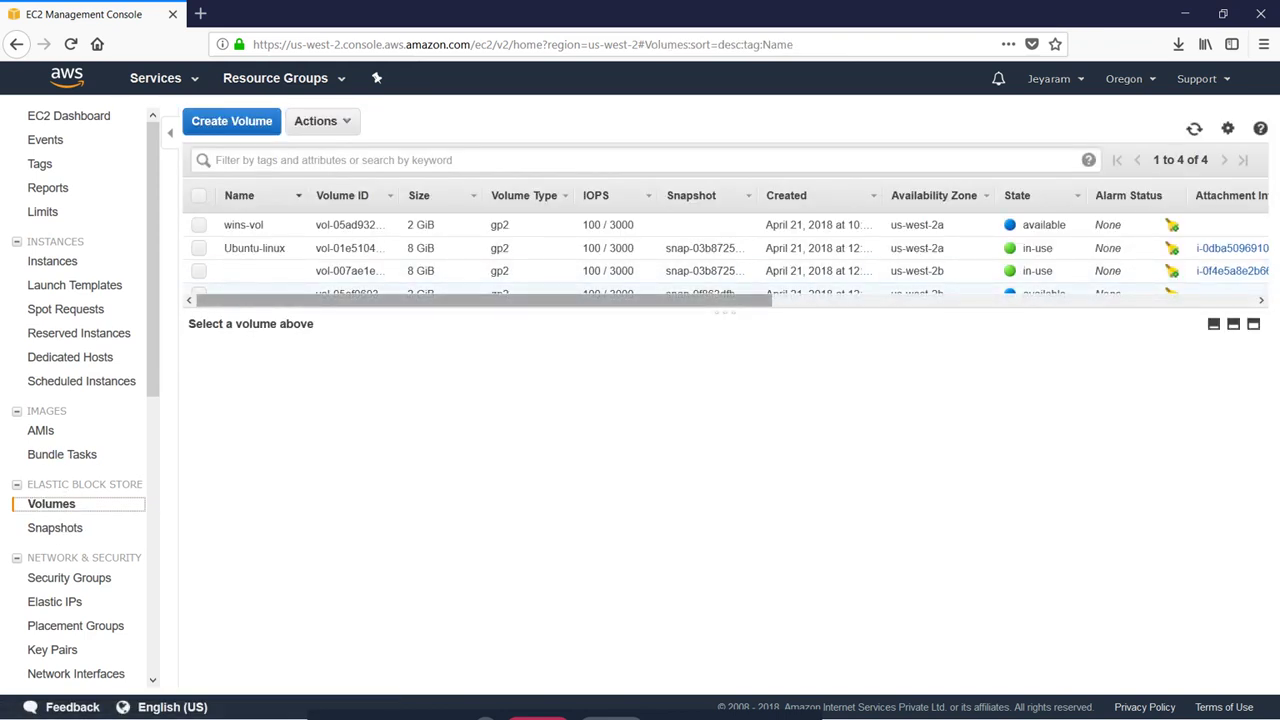
drag(728, 318, 729, 354)
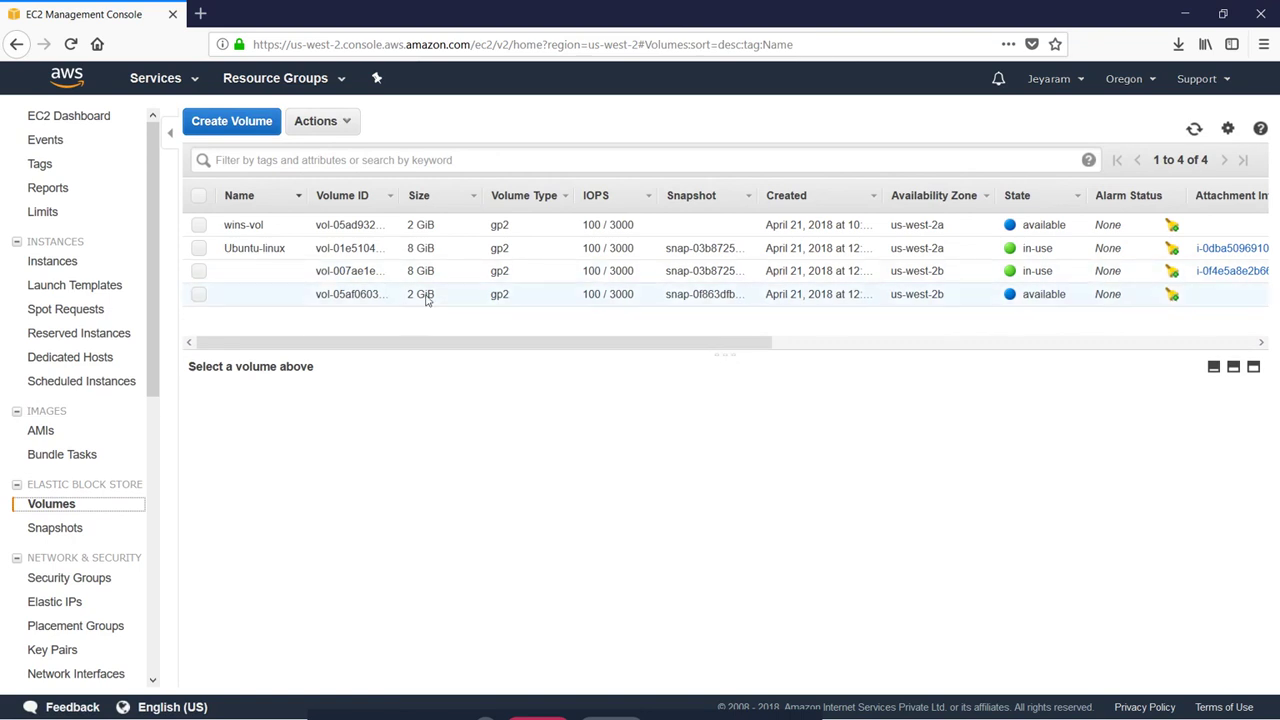
click(199, 294)
drag(557, 343, 1154, 320)
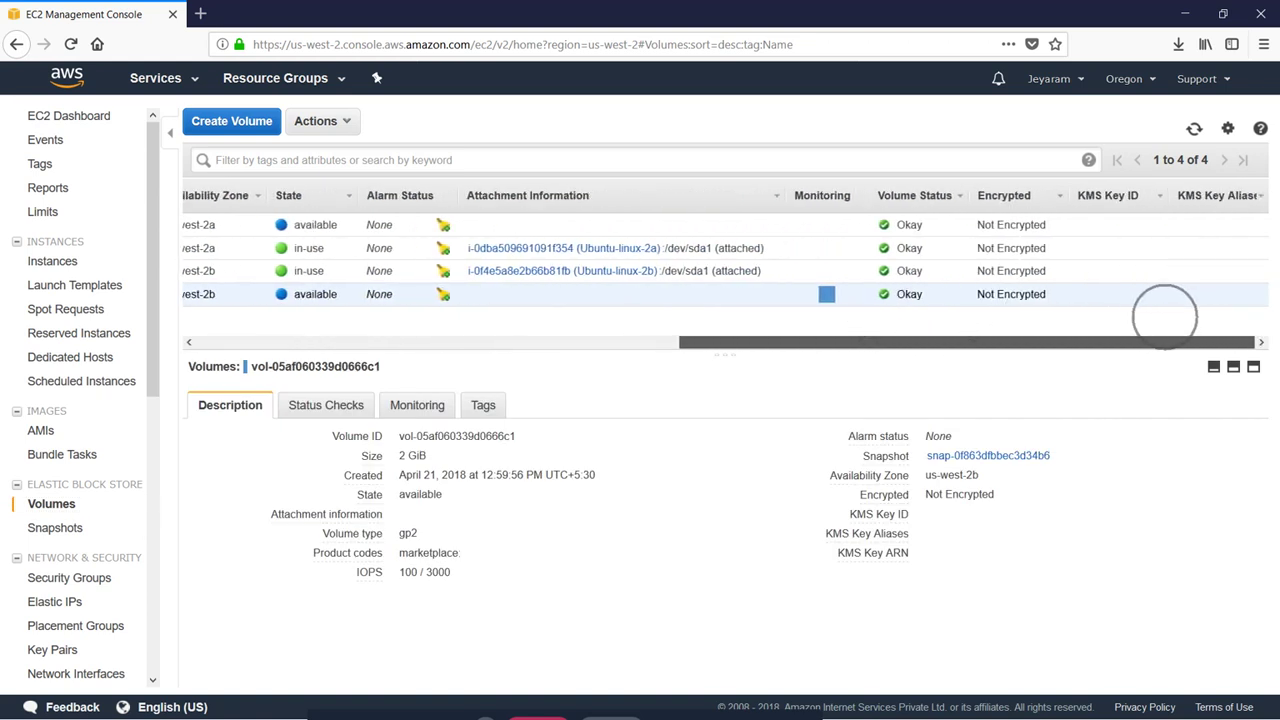
drag(928, 340, 371, 377)
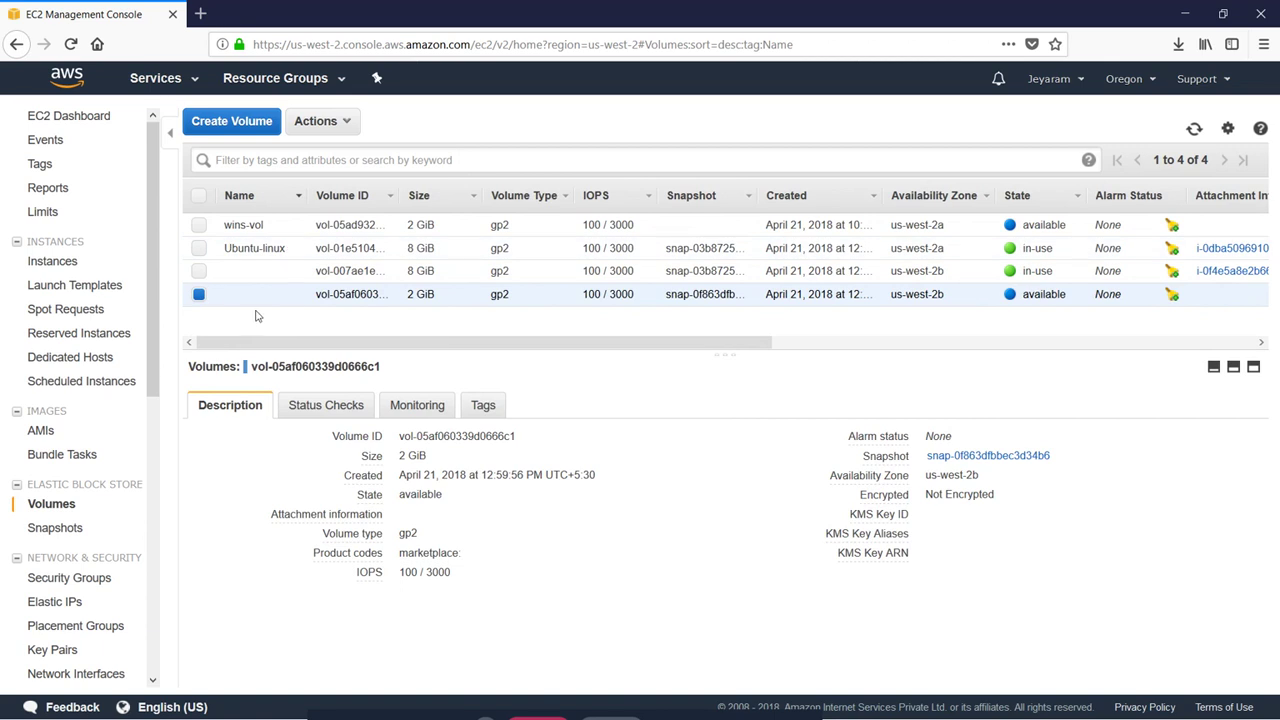
click(356, 124)
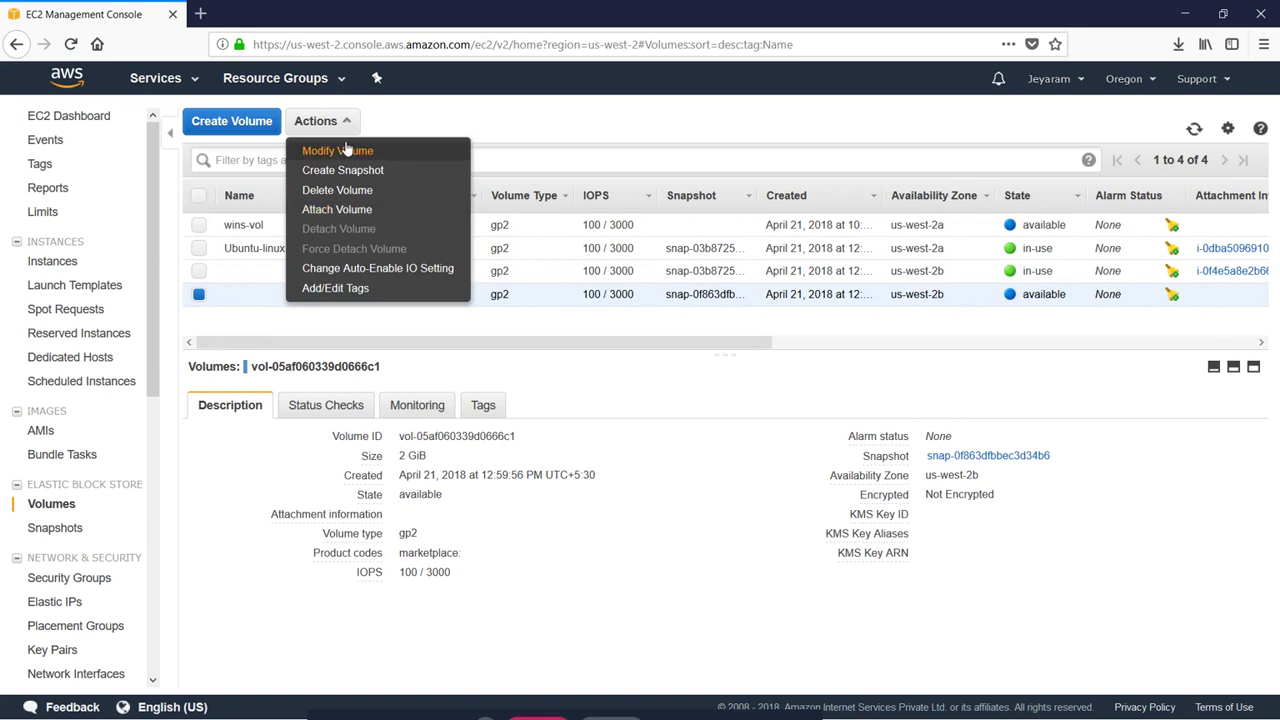
click(363, 208)
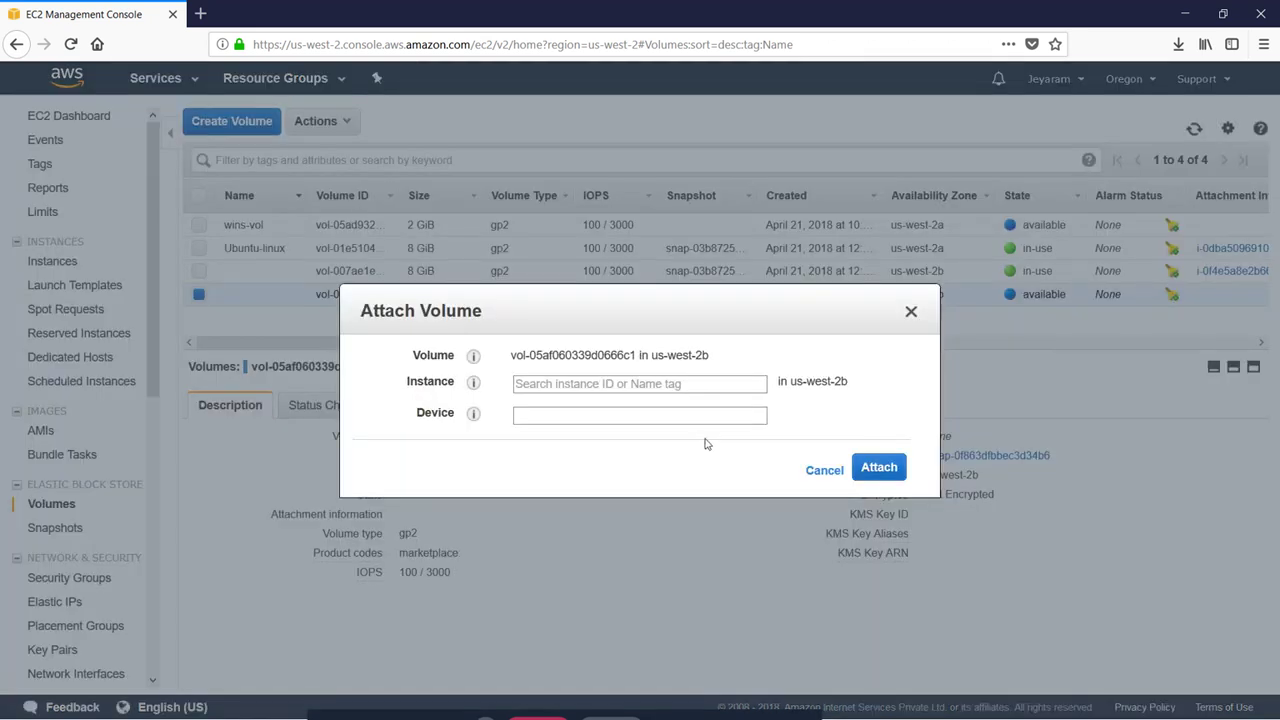
click(758, 384)
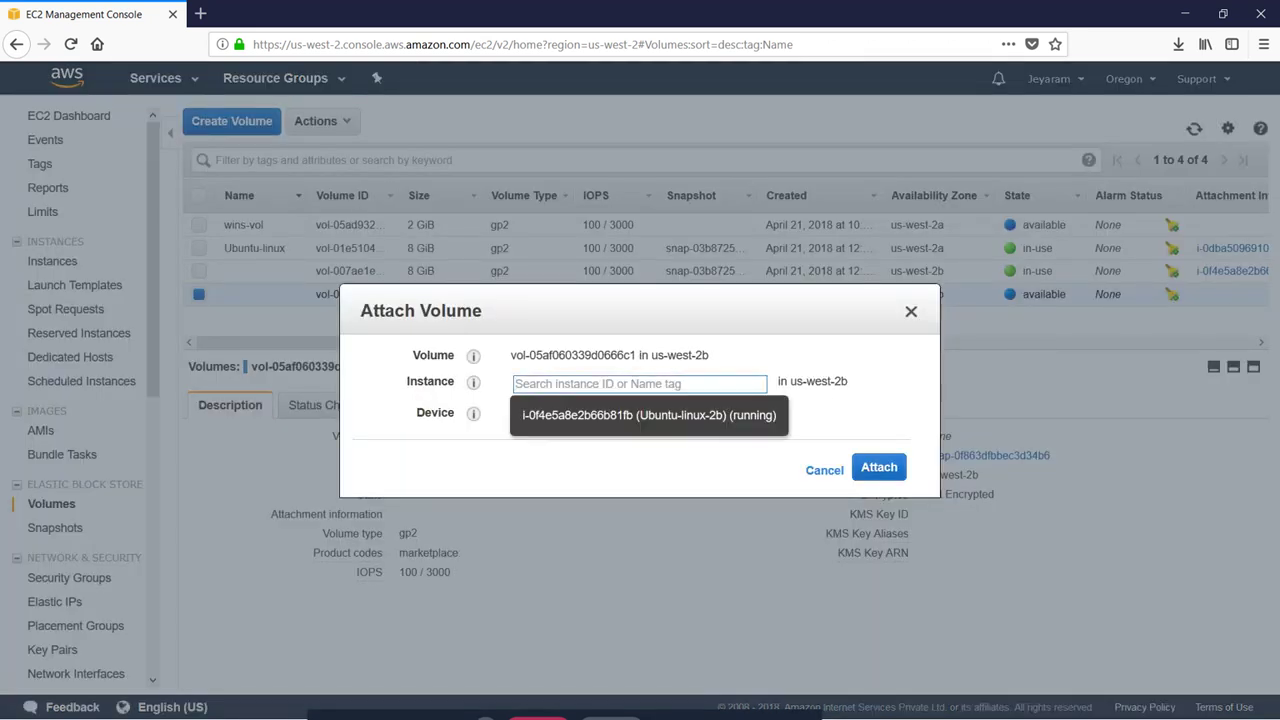
click(685, 416)
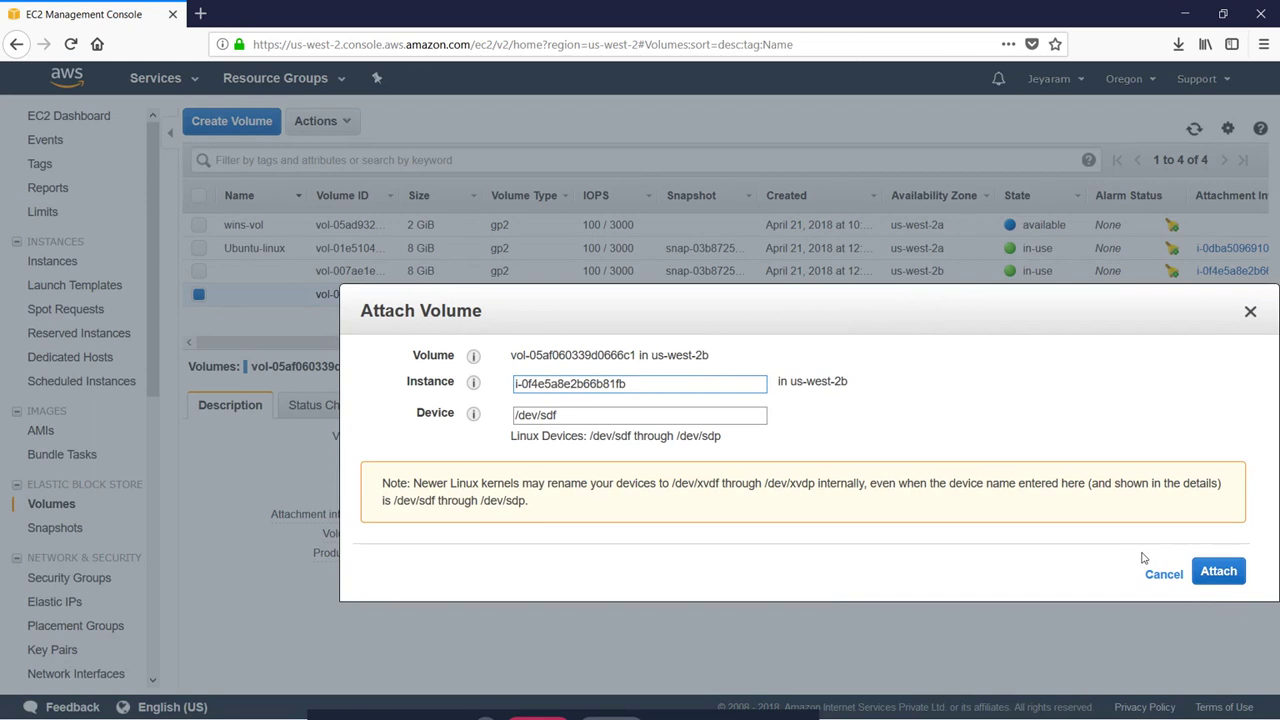
click(1218, 572)
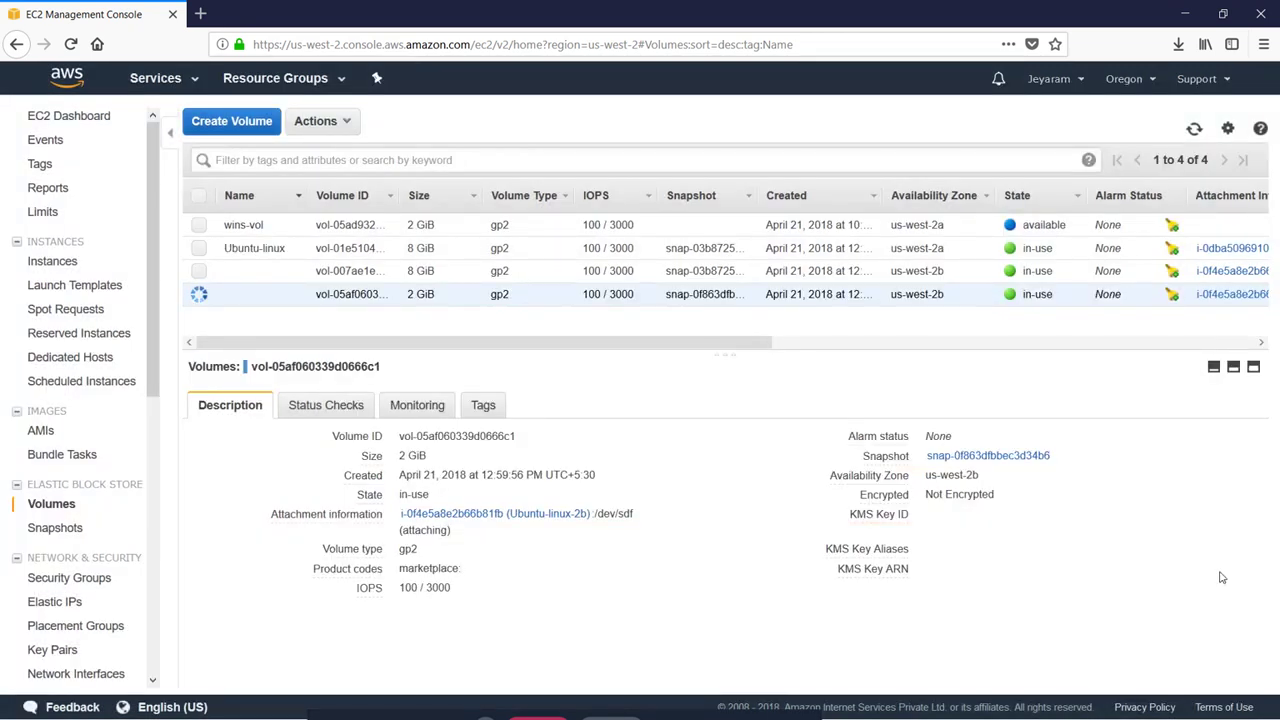
Step: Attach the wins-vol volume to the Ubuntu-linux-2a instance as /dev/sdf
click(199, 224)
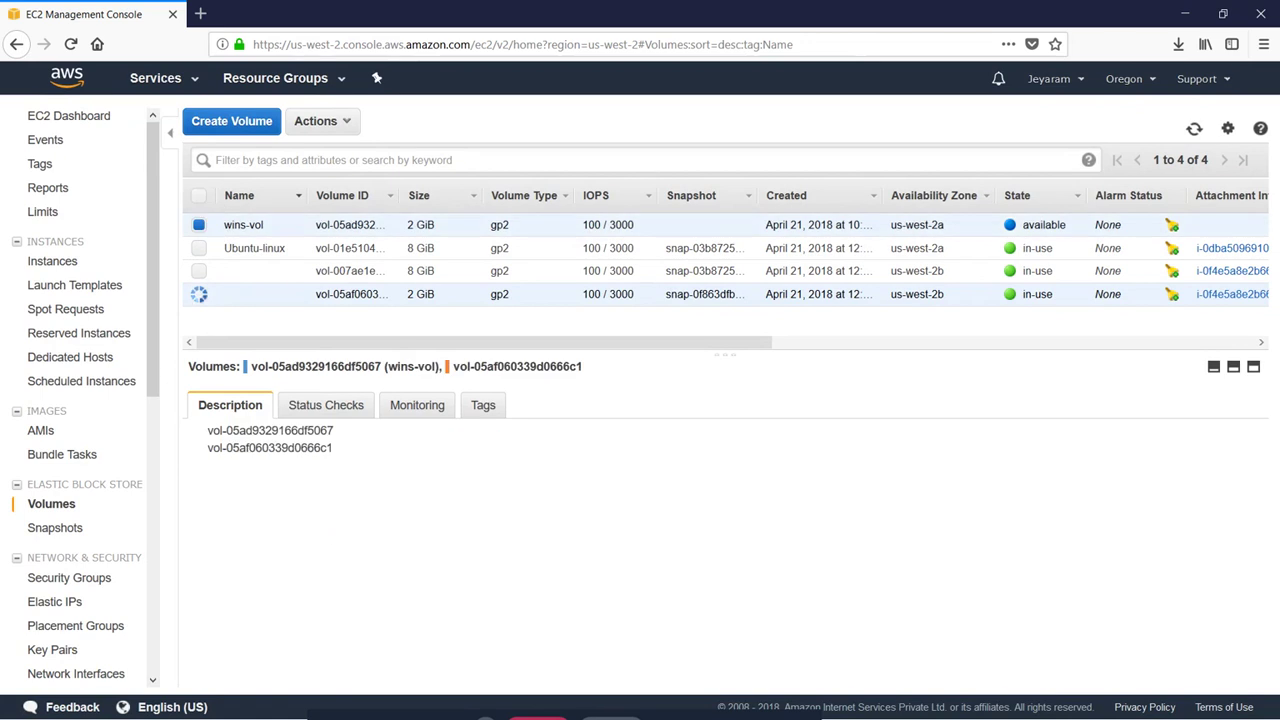
click(199, 294)
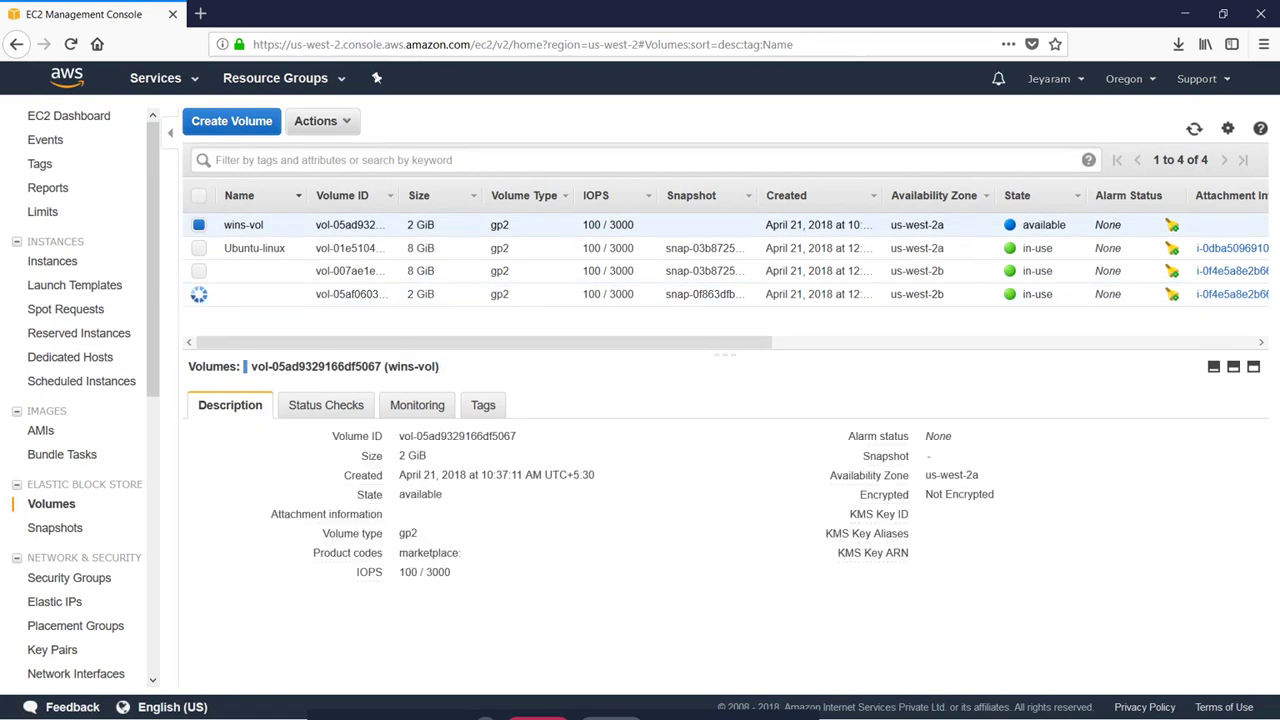
click(199, 224)
click(199, 224)
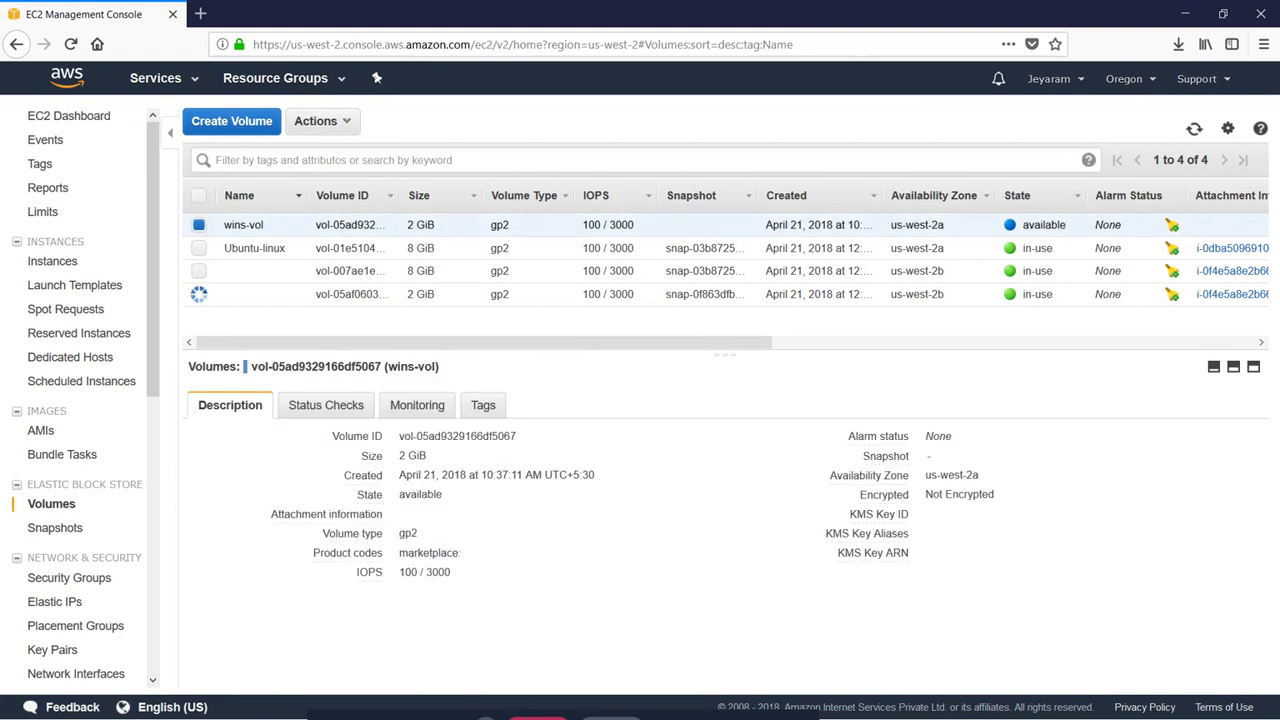
click(340, 122)
click(362, 210)
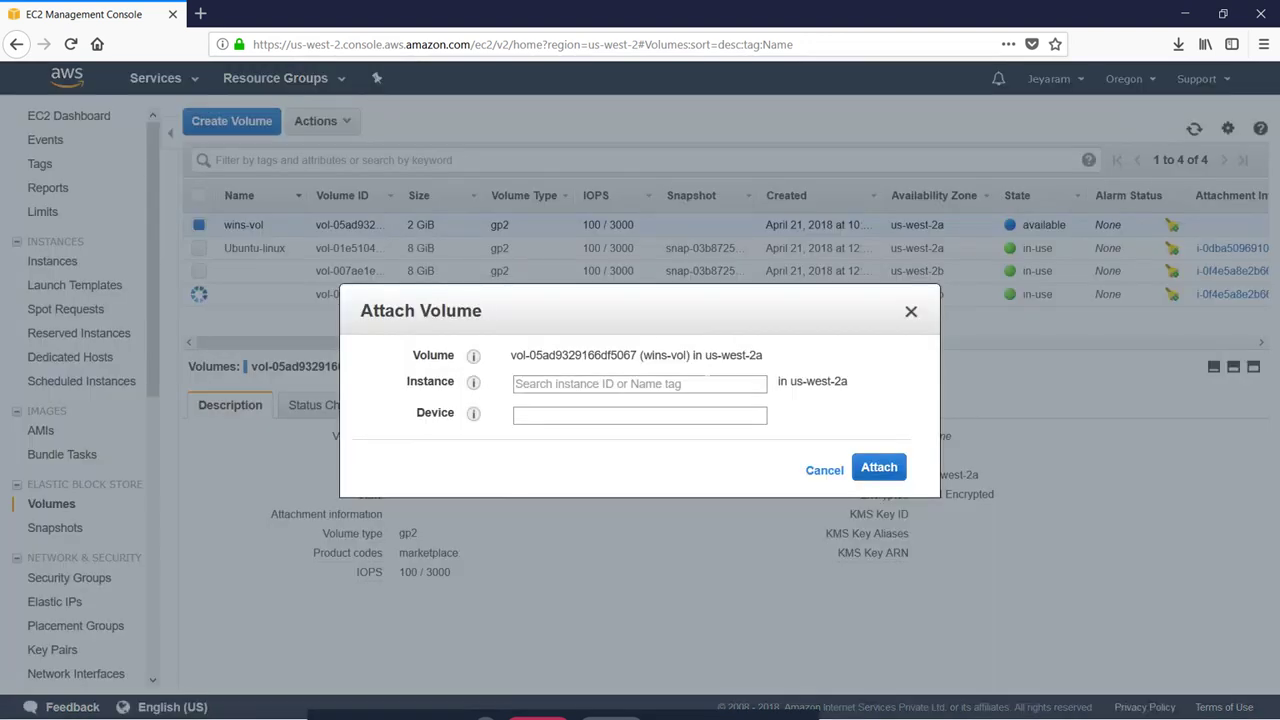
click(680, 388)
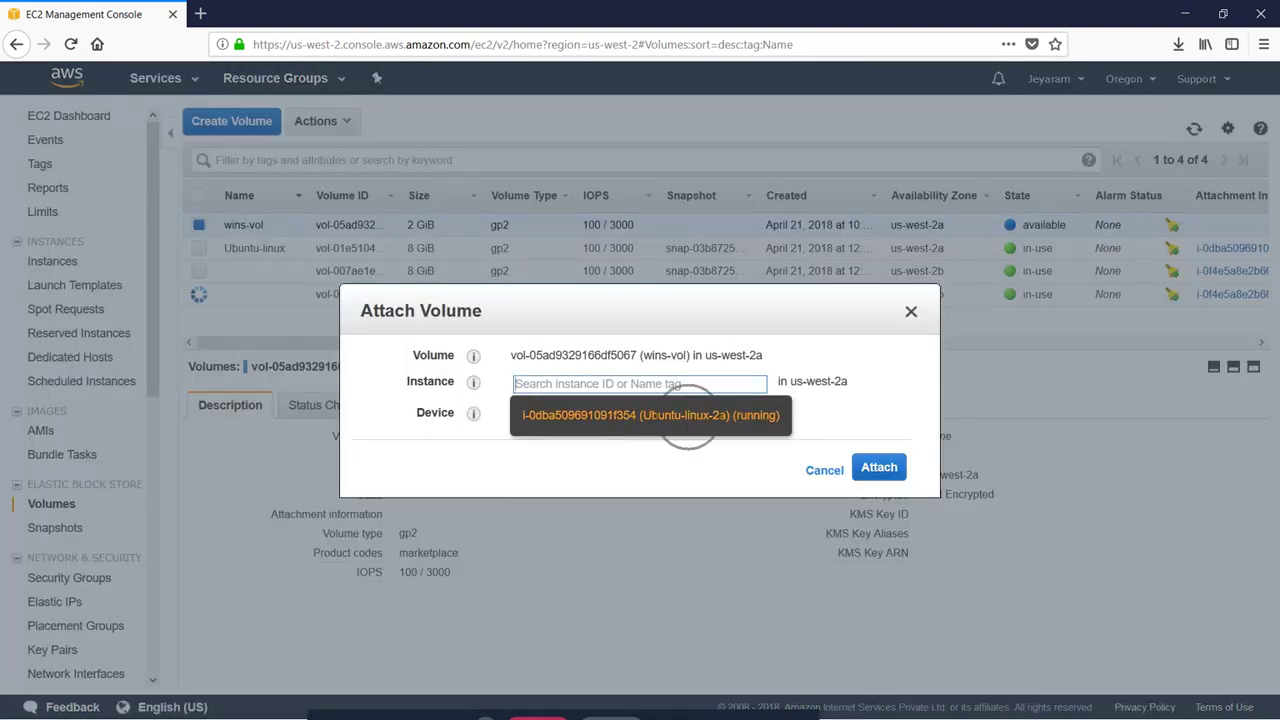
click(688, 428)
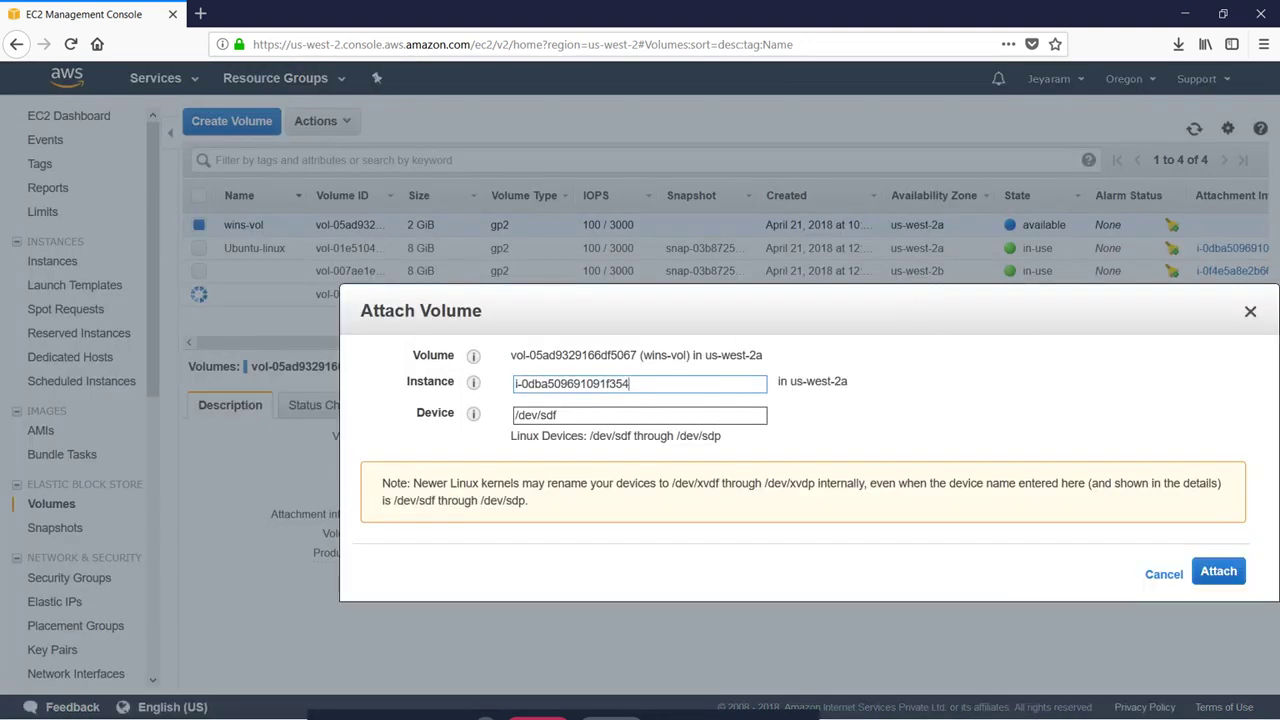
click(1226, 572)
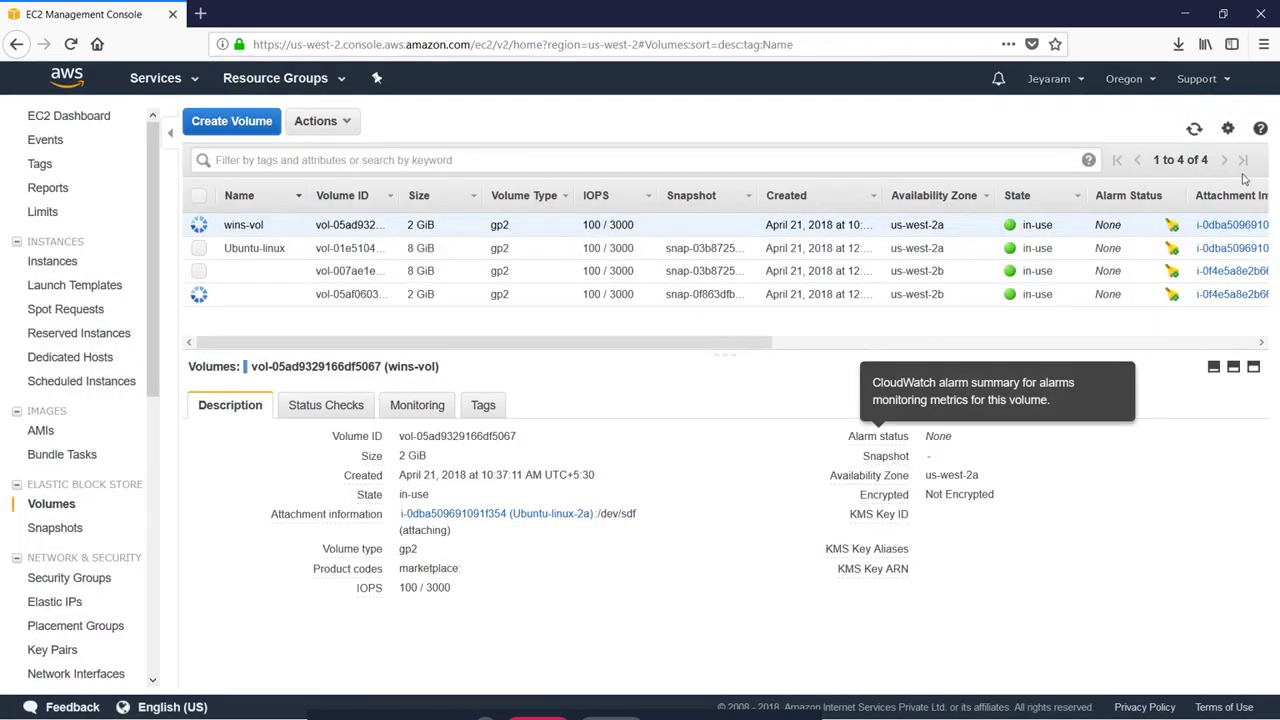
Step: Name the unnamed 2 GiB volume in us-west-2b vol-2b and refresh the volume list
click(1194, 128)
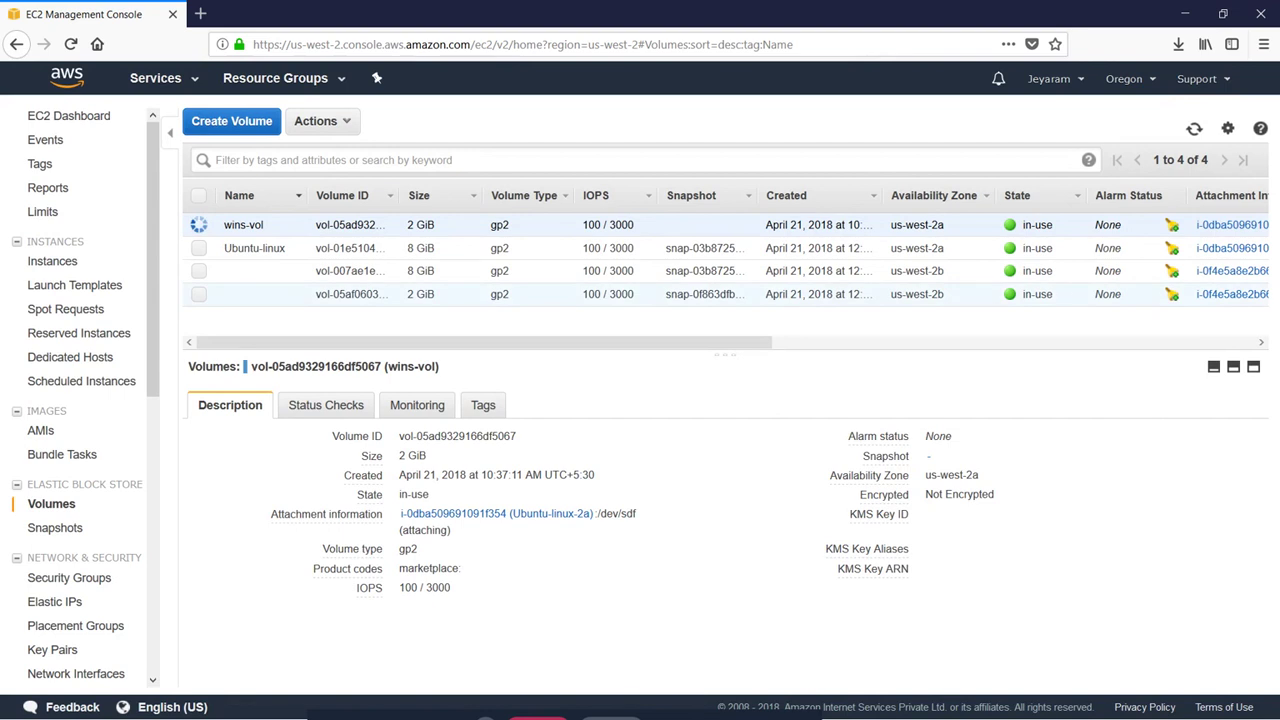
mouse_move(249, 294)
click(291, 294)
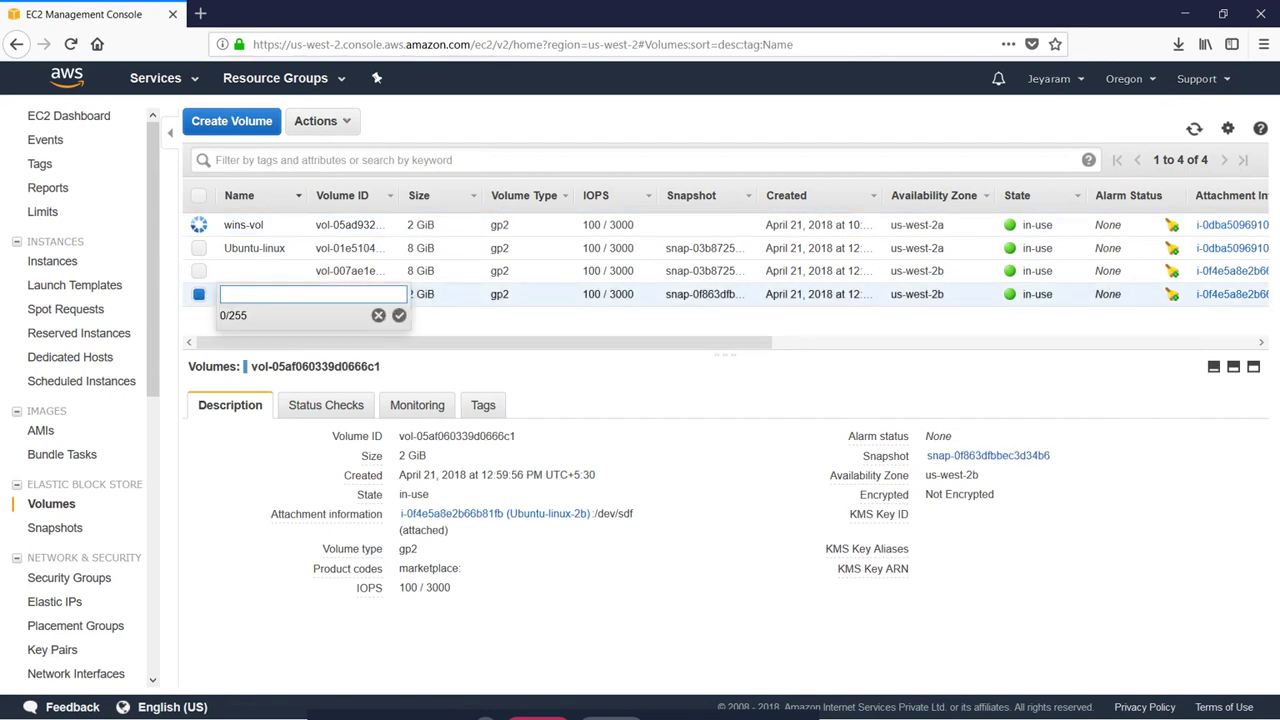
text(vol-2b)
click(399, 315)
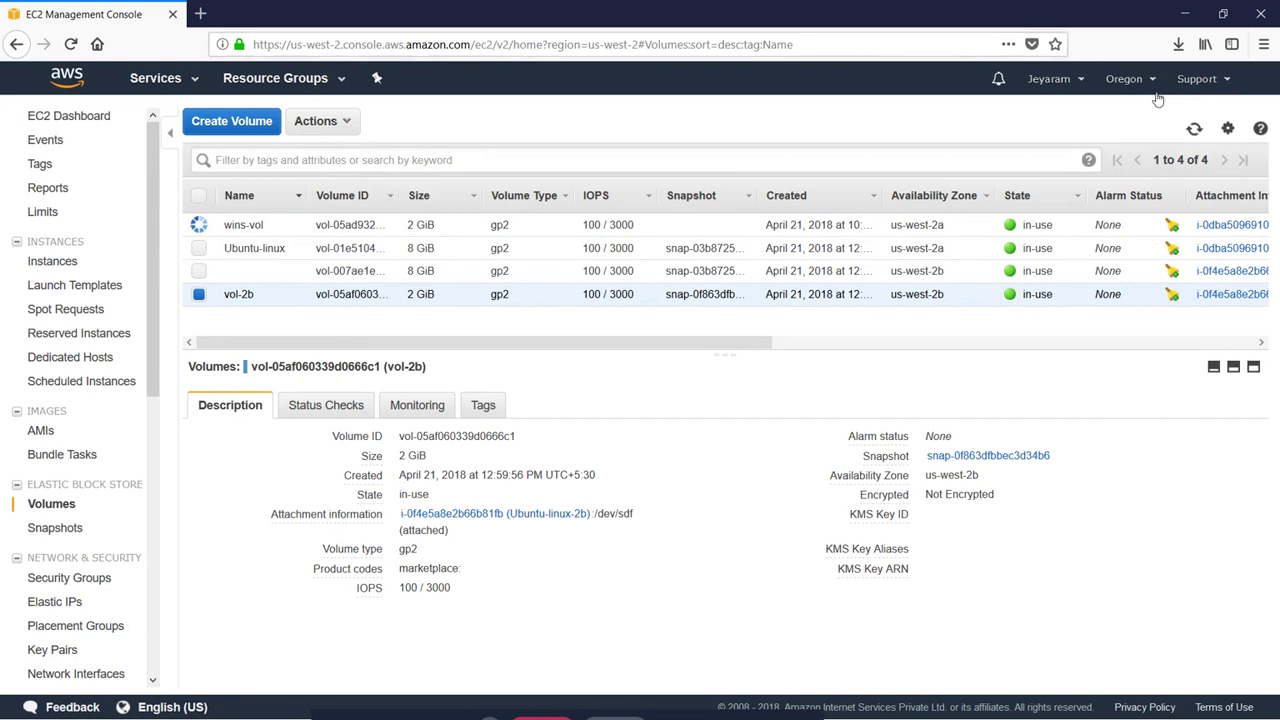
click(1194, 128)
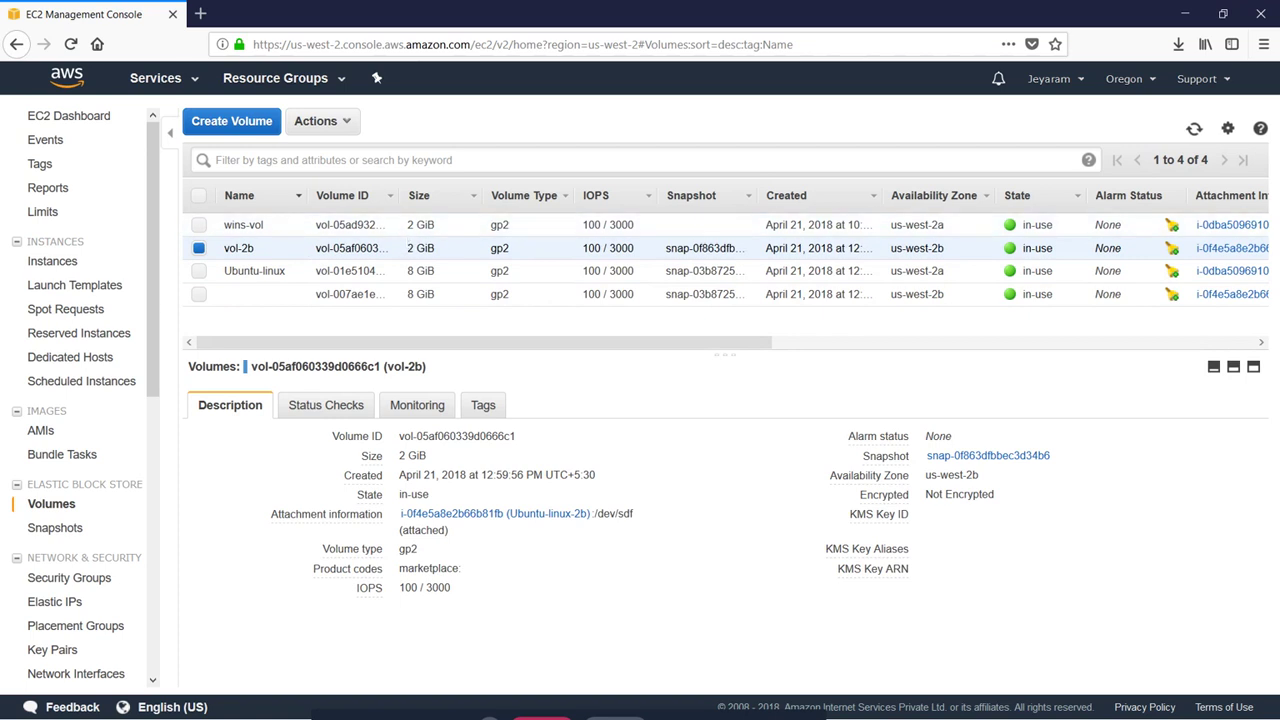
Step: Switch to the PuTTY terminals and list the mounted filesystems with df -hT in the ip-172-31-22-45 session
key(alt+Tab)
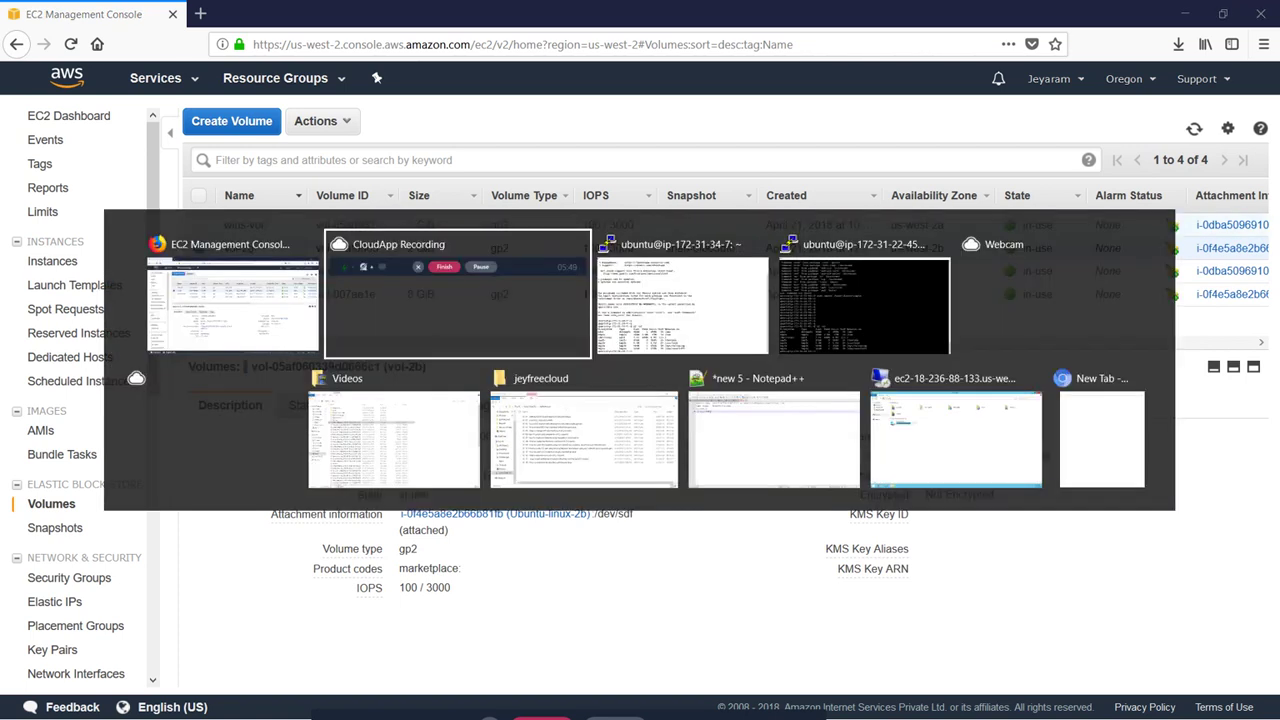
key(alt+Tab)
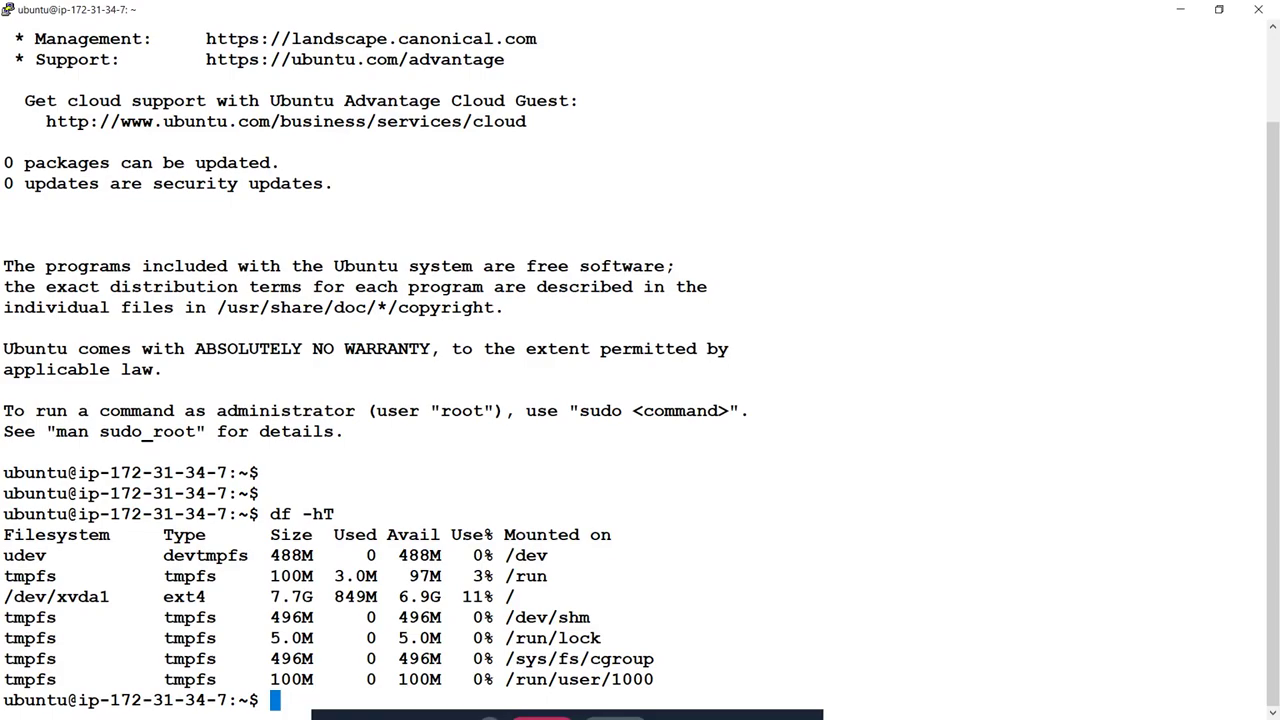
key(Return)
key(Return)
key(Return)
key(alt+Tab)
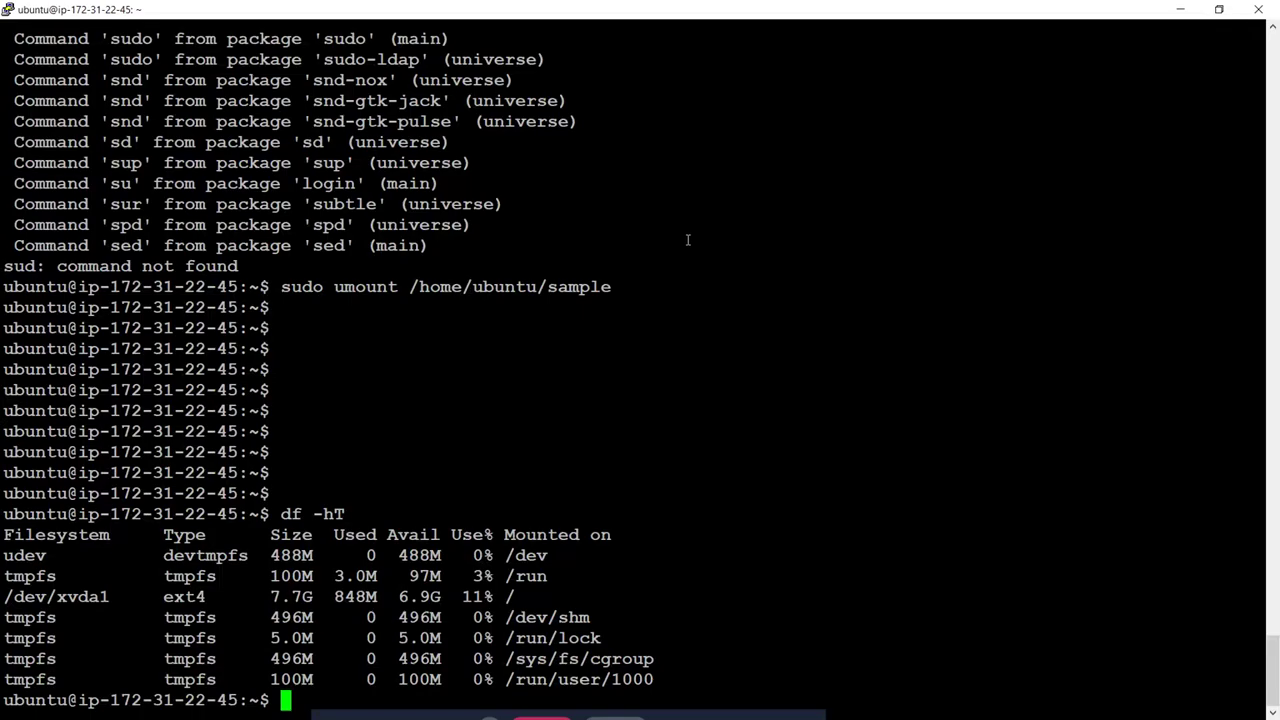
key(Return)
key(Return)
key(Return)
key(alt+Tab)
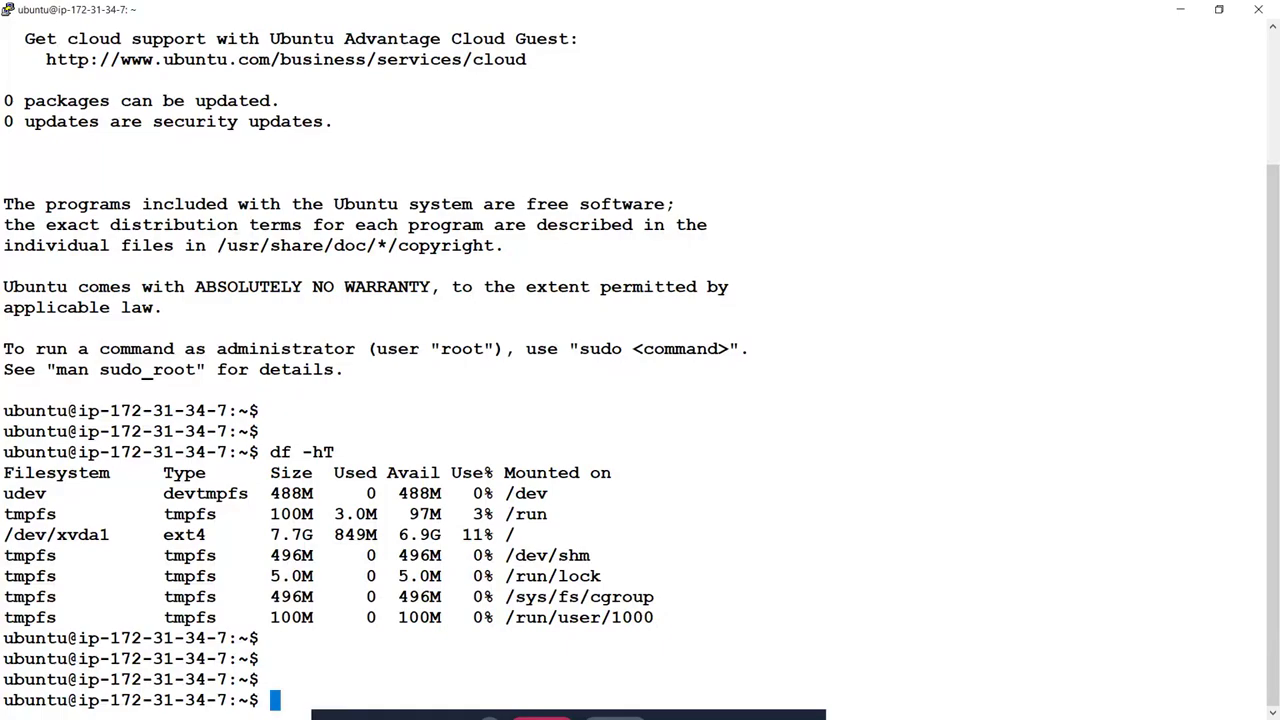
key(alt+Tab)
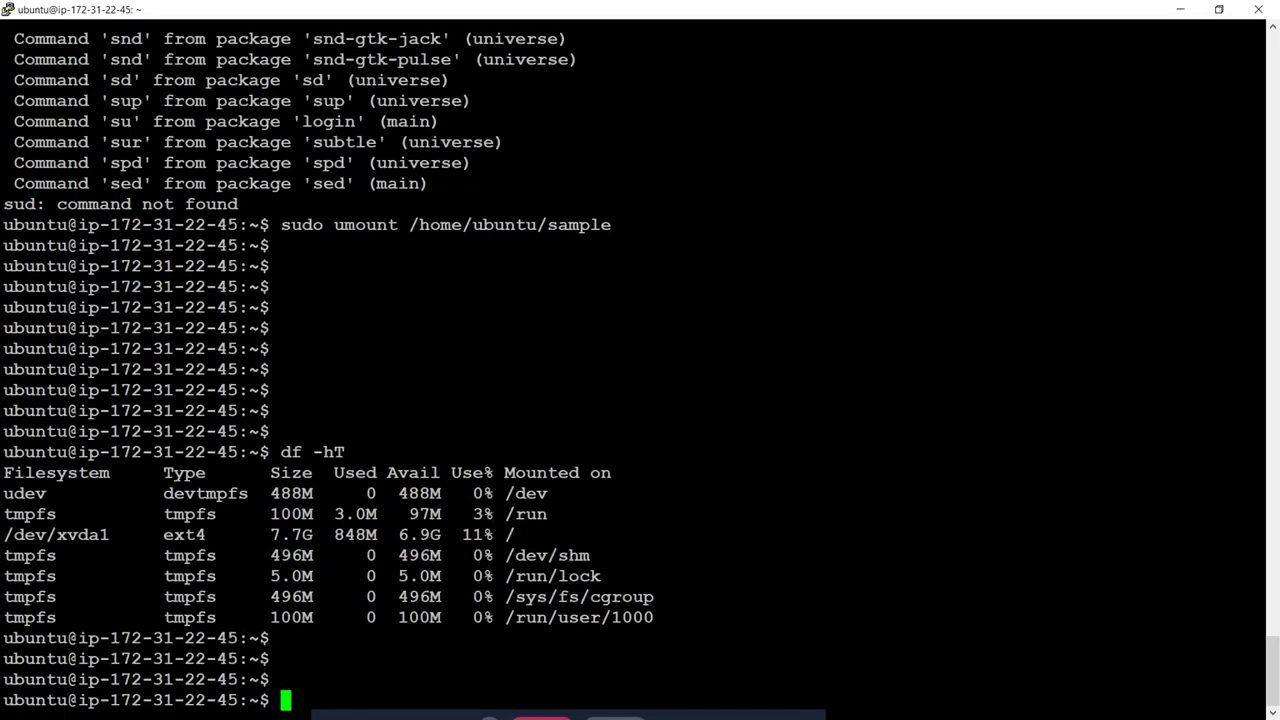
text(df -hT)
key(Return)
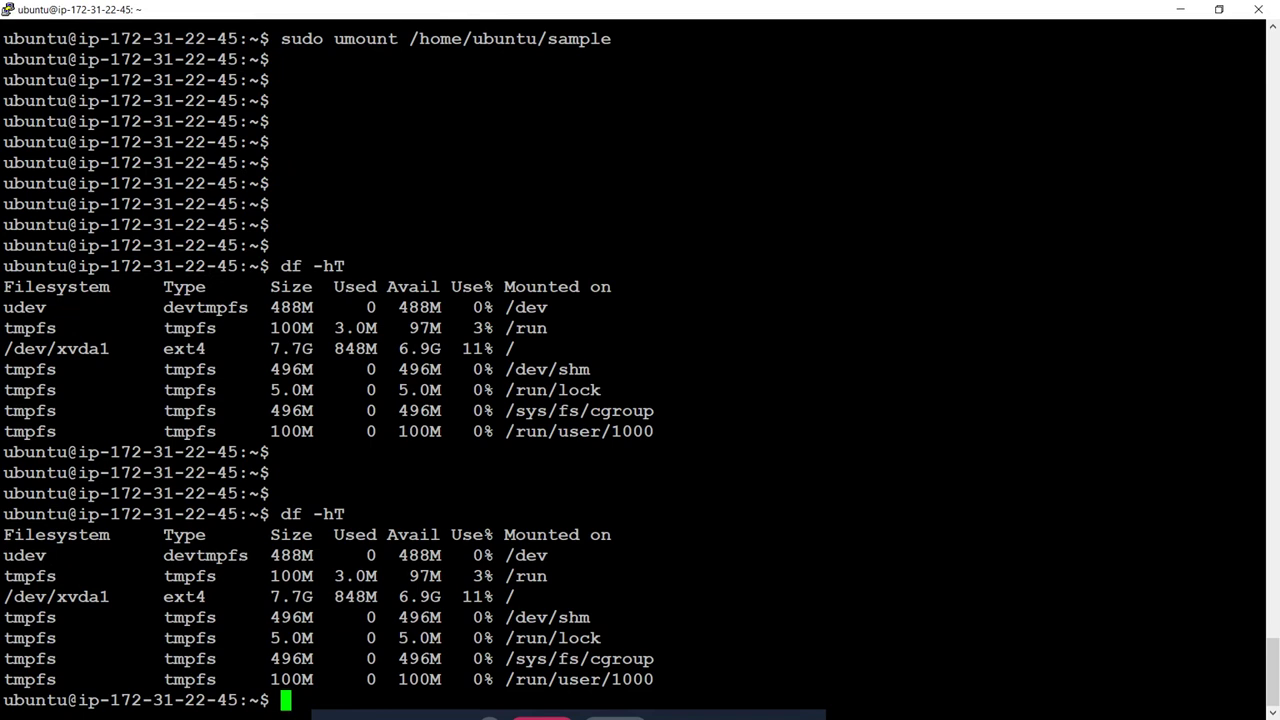
text(sudo mount)
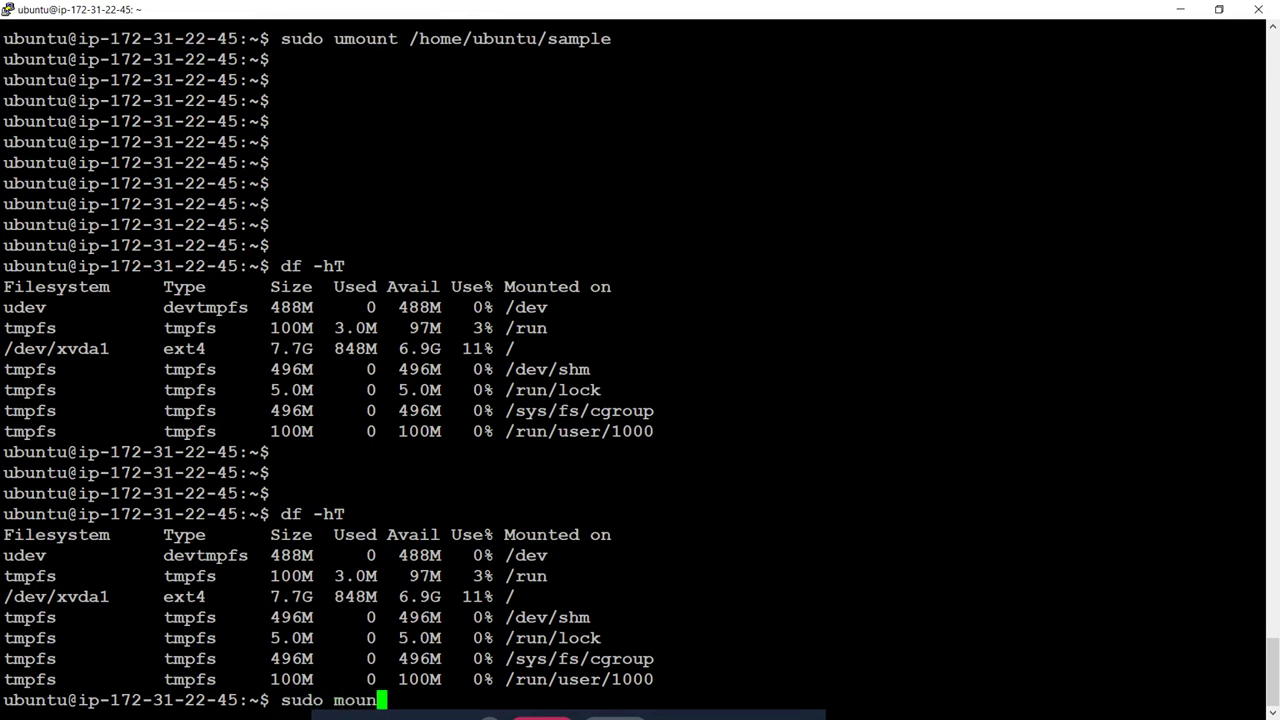
key(BackSpace)
key(BackSpace)
key(BackSpace)
key(BackSpace)
key(BackSpace)
key(BackSpace)
key(BackSpace)
key(BackSpace)
key(BackSpace)
key(BackSpace)
key(BackSpace)
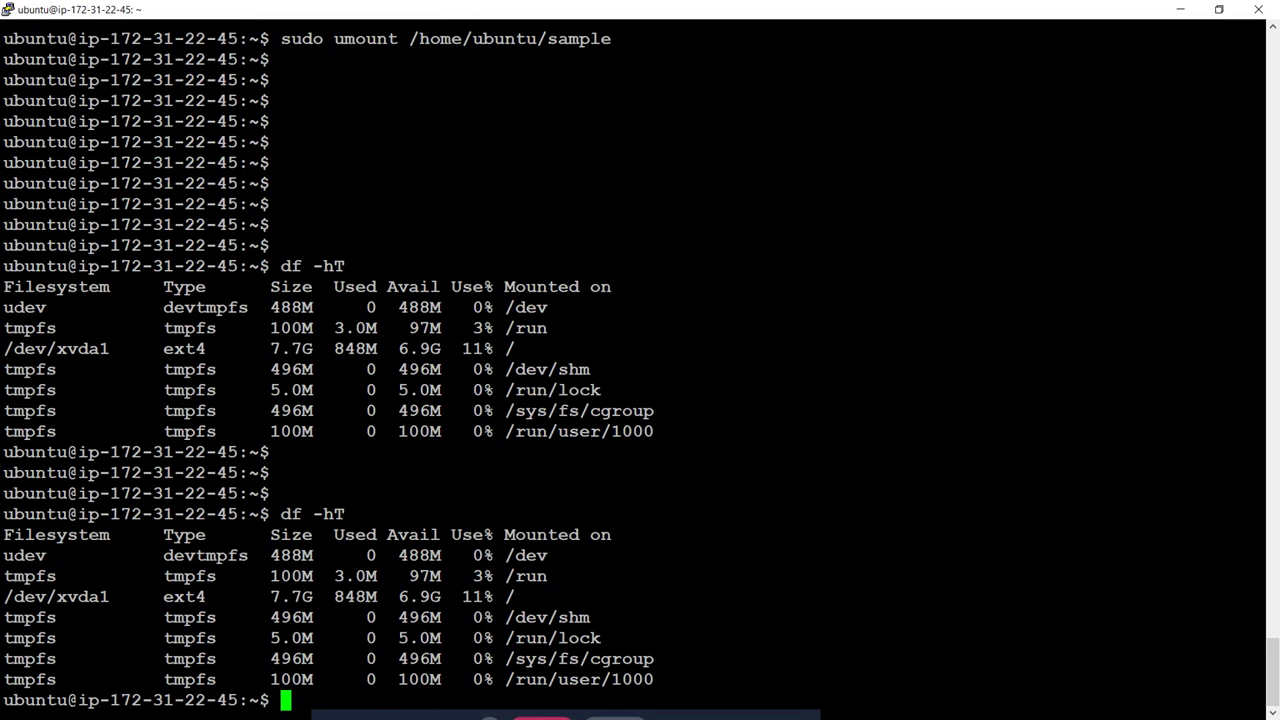
Step: List the home directory with ls -ltr, and create a directory named sample_2b in the ip-172-31-34-7 session
text(ls -ltr)
key(Return)
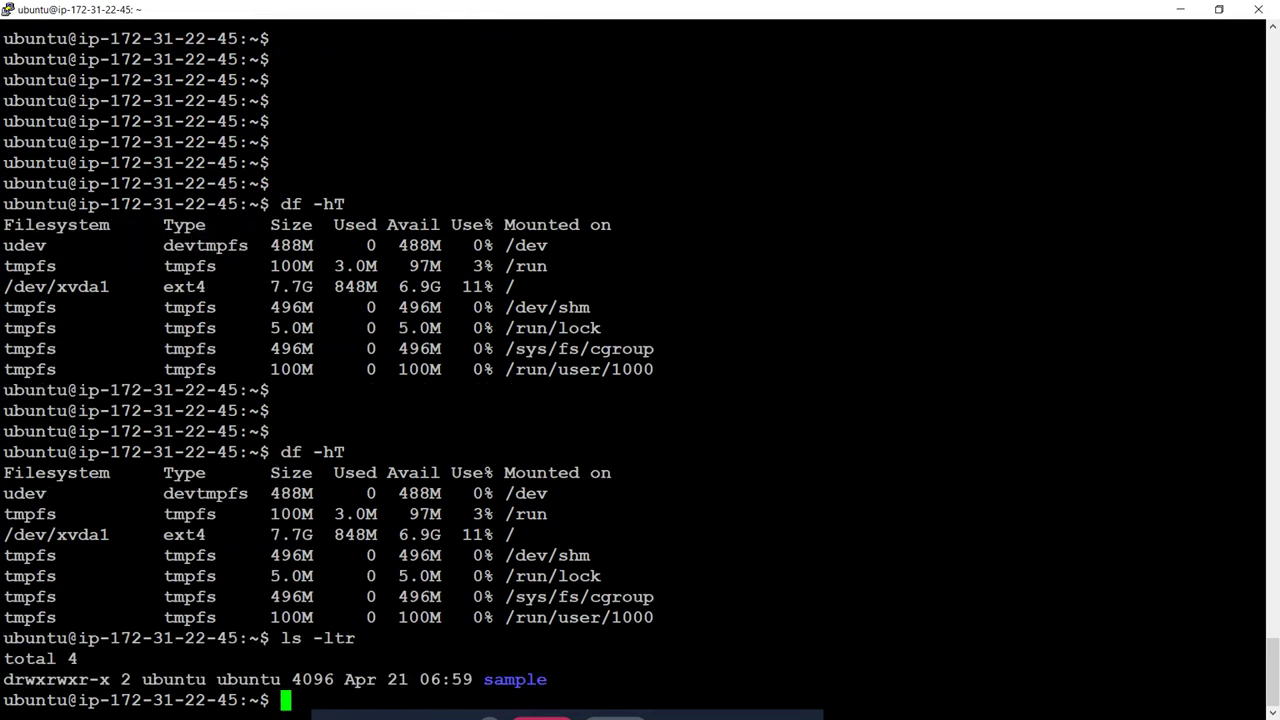
key(alt+Tab)
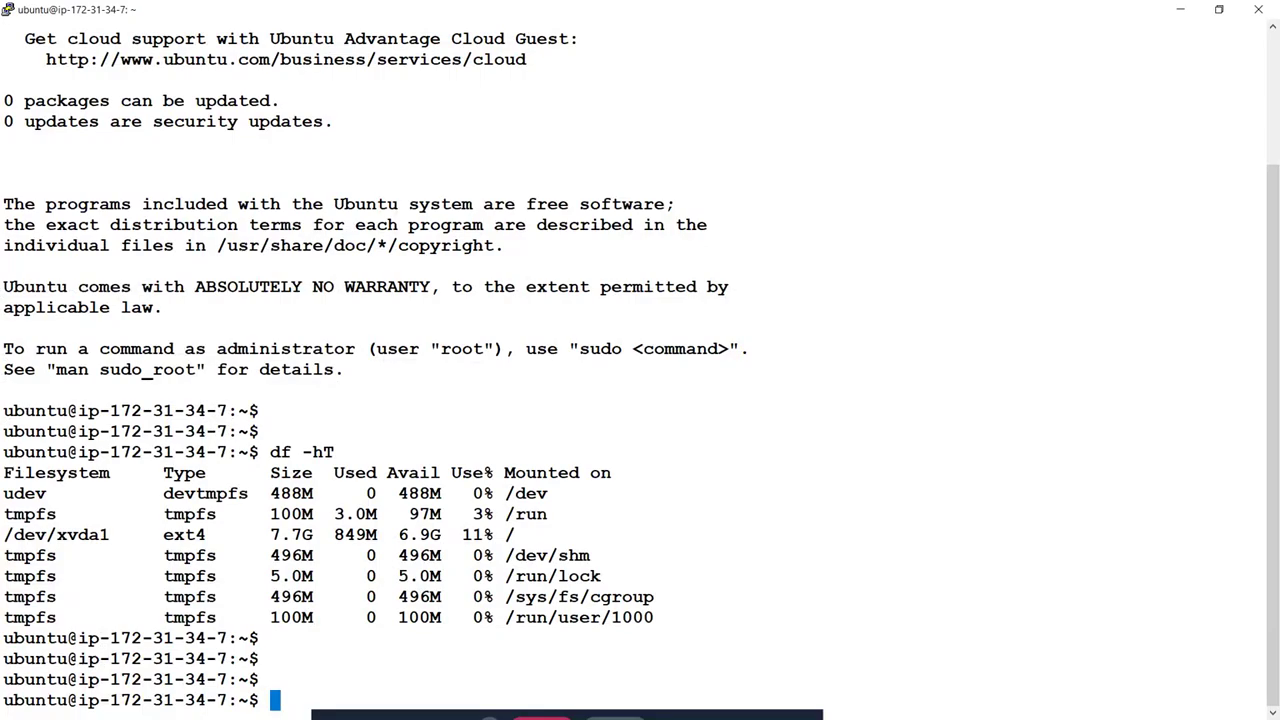
text(mkdir sample)
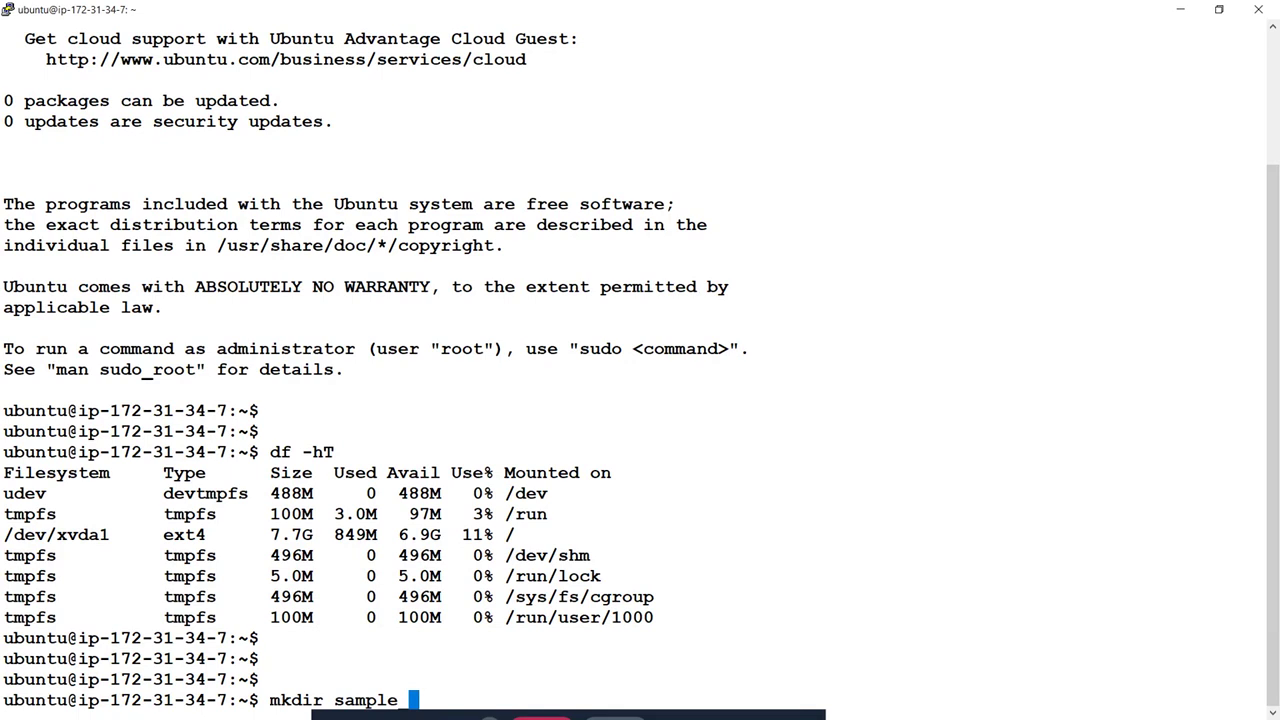
text( 2b)
key(Return)
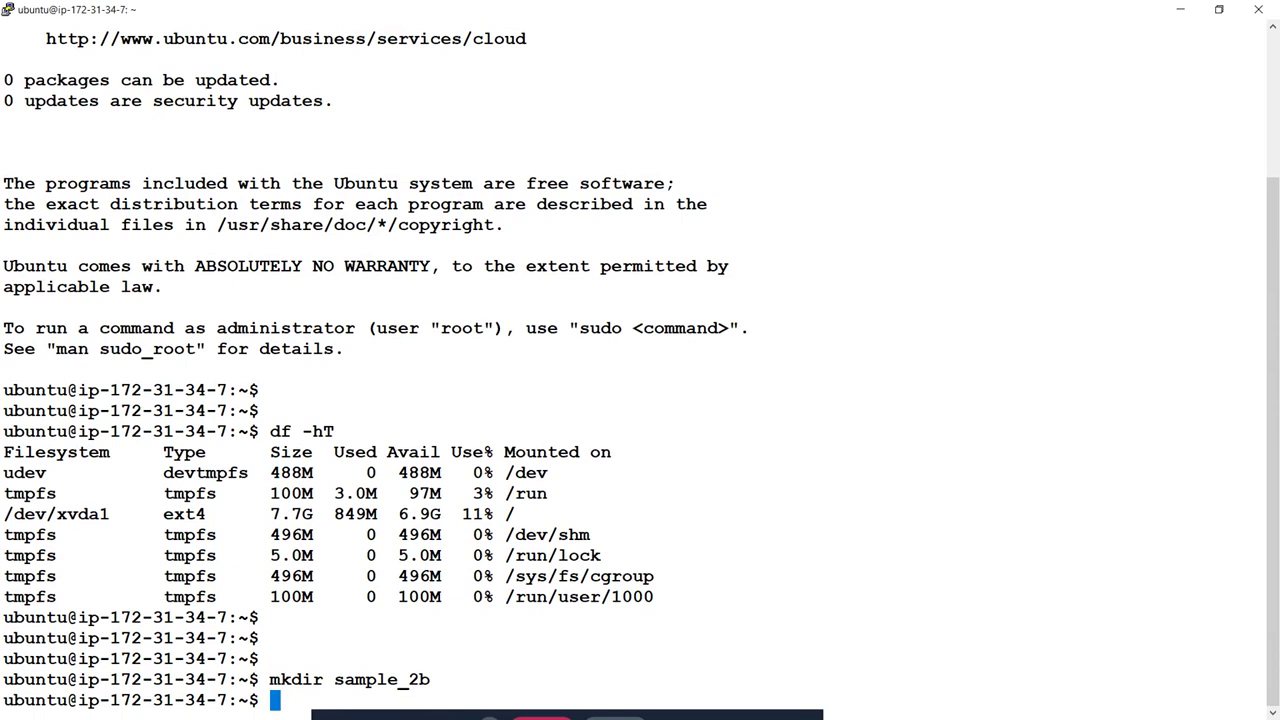
Step: Clear both terminal sessions and list the home directory with ls -ltr in the ip-172-31-22-45 session
text(clear)
key(Return)
key(alt+Tab)
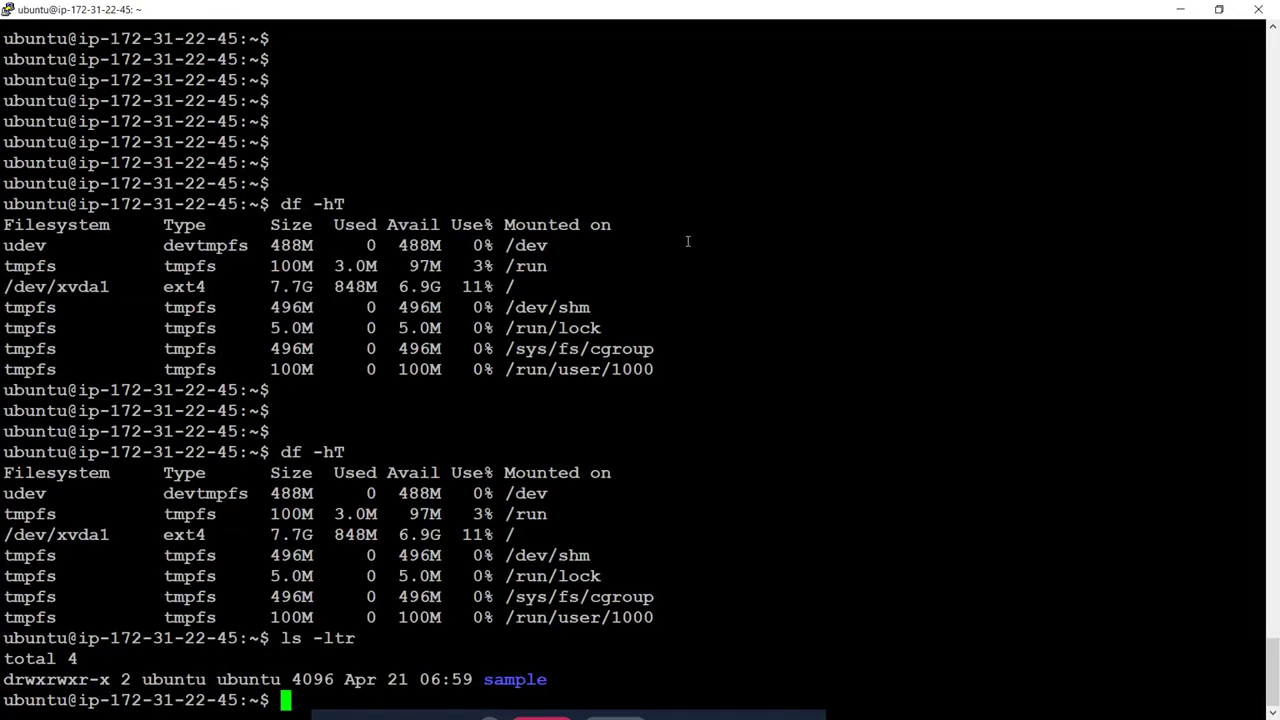
text(clear)
key(Return)
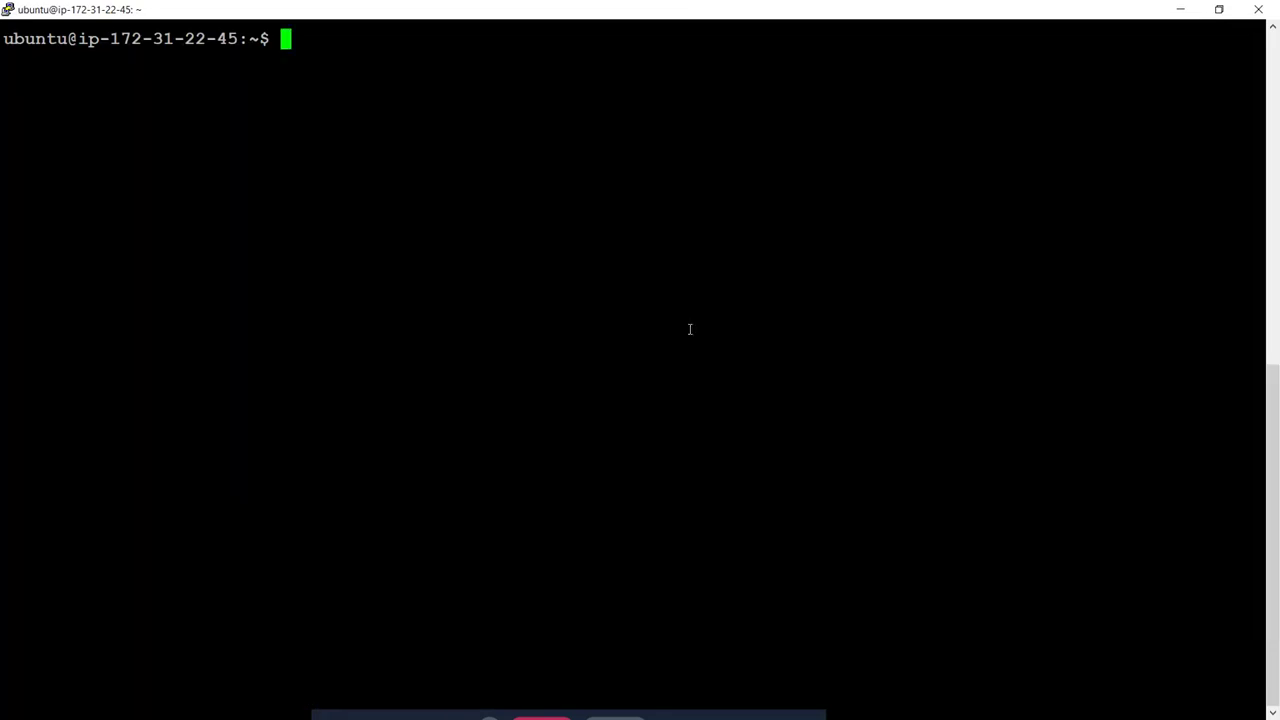
text(ls -ltr)
key(Return)
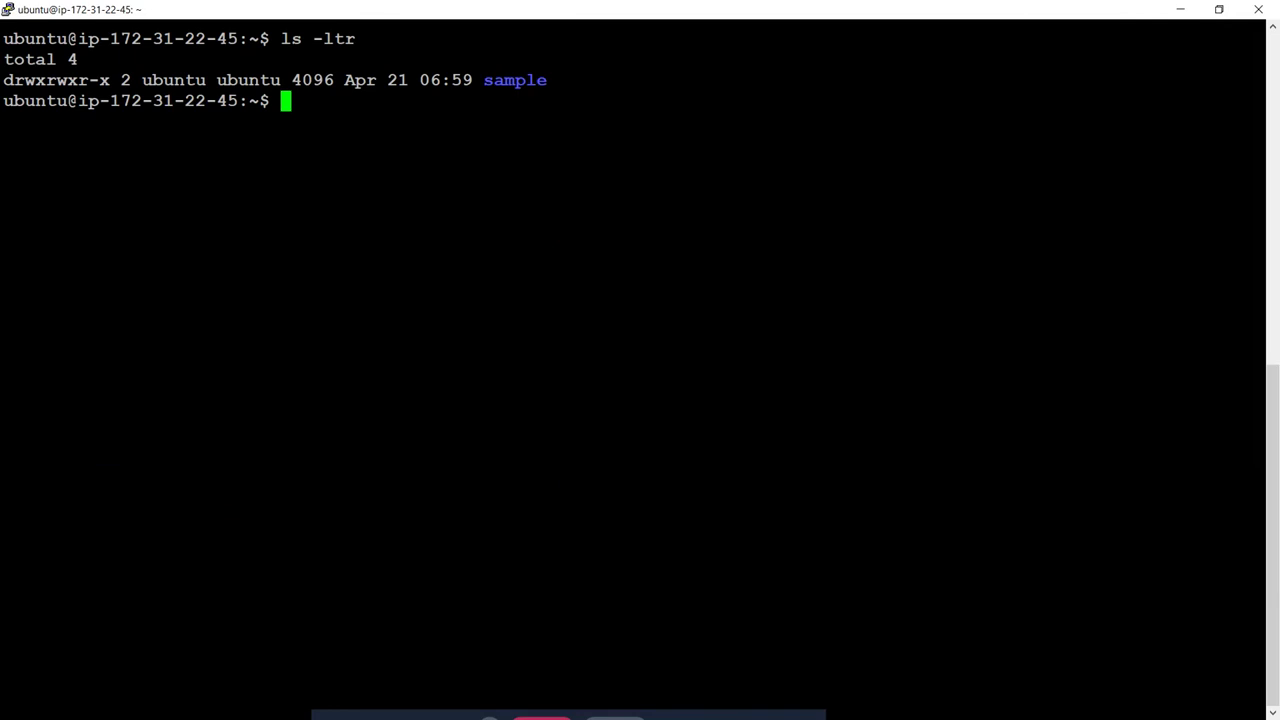
text(sudo mount)
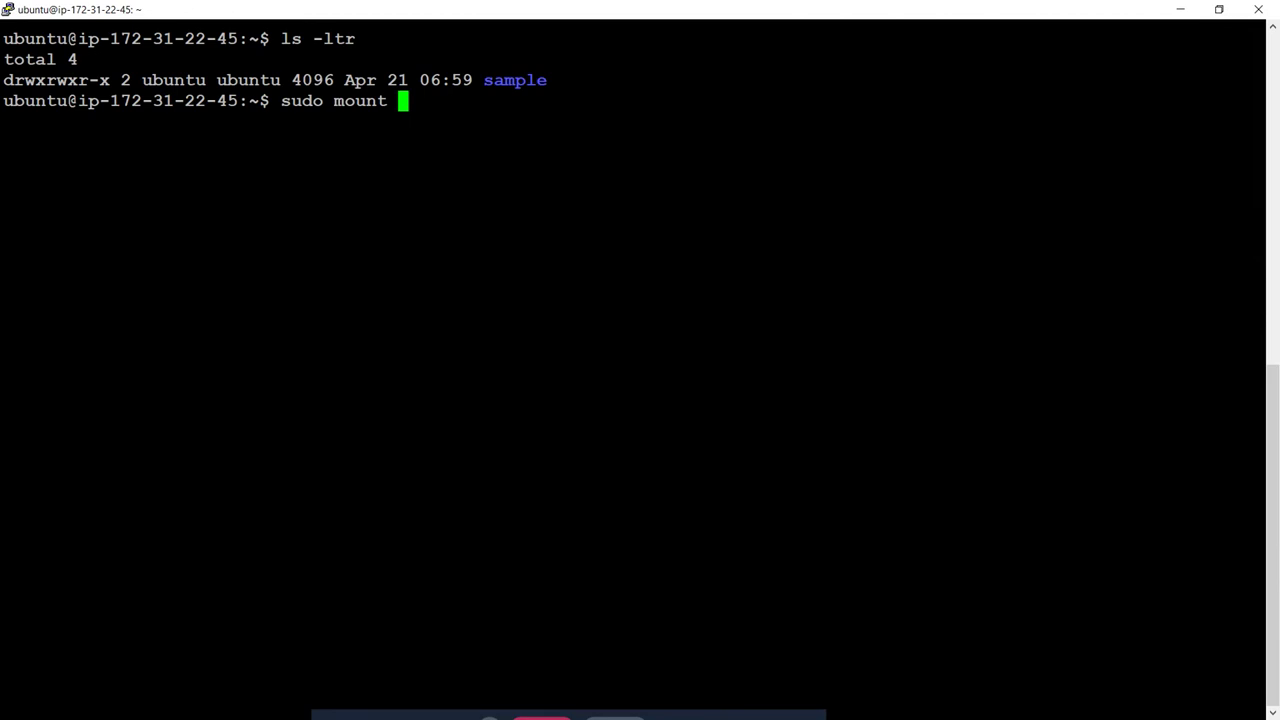
key(BackSpace)
key(BackSpace)
key(BackSpace)
key(BackSpace)
key(BackSpace)
key(BackSpace)
key(BackSpace)
key(BackSpace)
key(BackSpace)
key(BackSpace)
key(BackSpace)
Step: List the block devices and their partitions with lsblk in the ip-172-31-22-45 session
text(ls)
key(BackSpace)
text(lb)
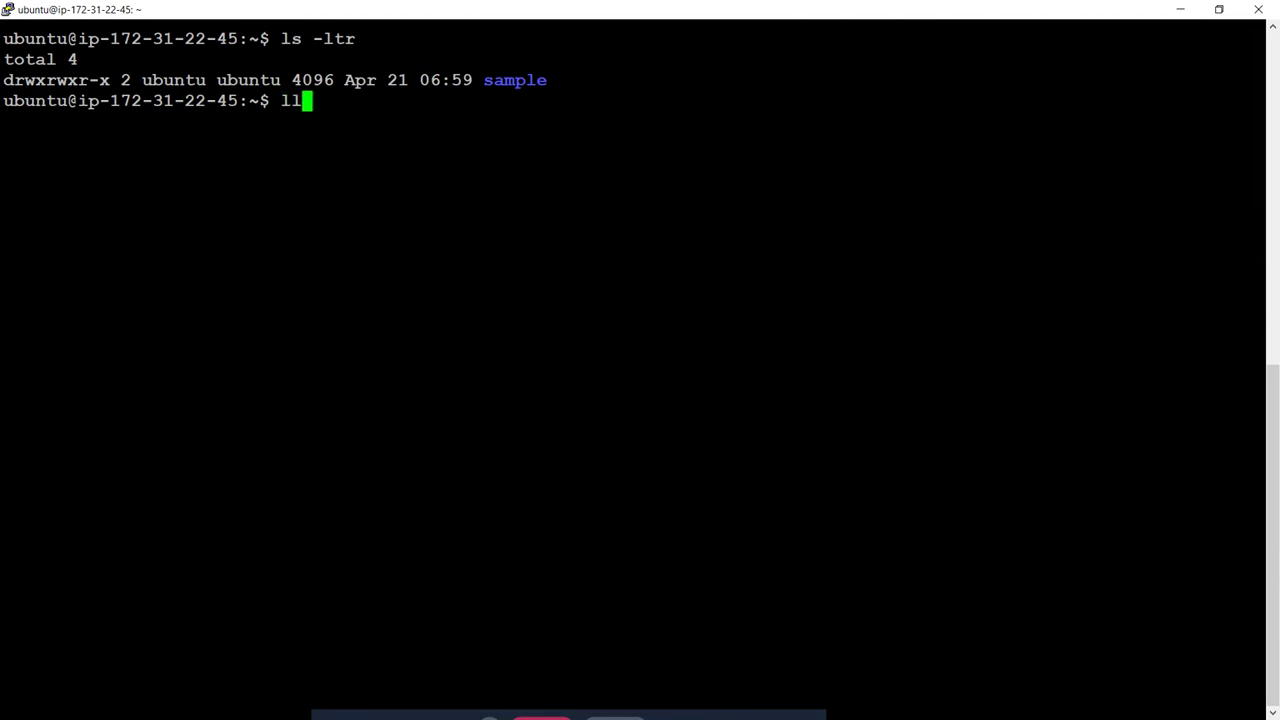
key(BackSpace)
key(BackSpace)
text(s)
key(Return)
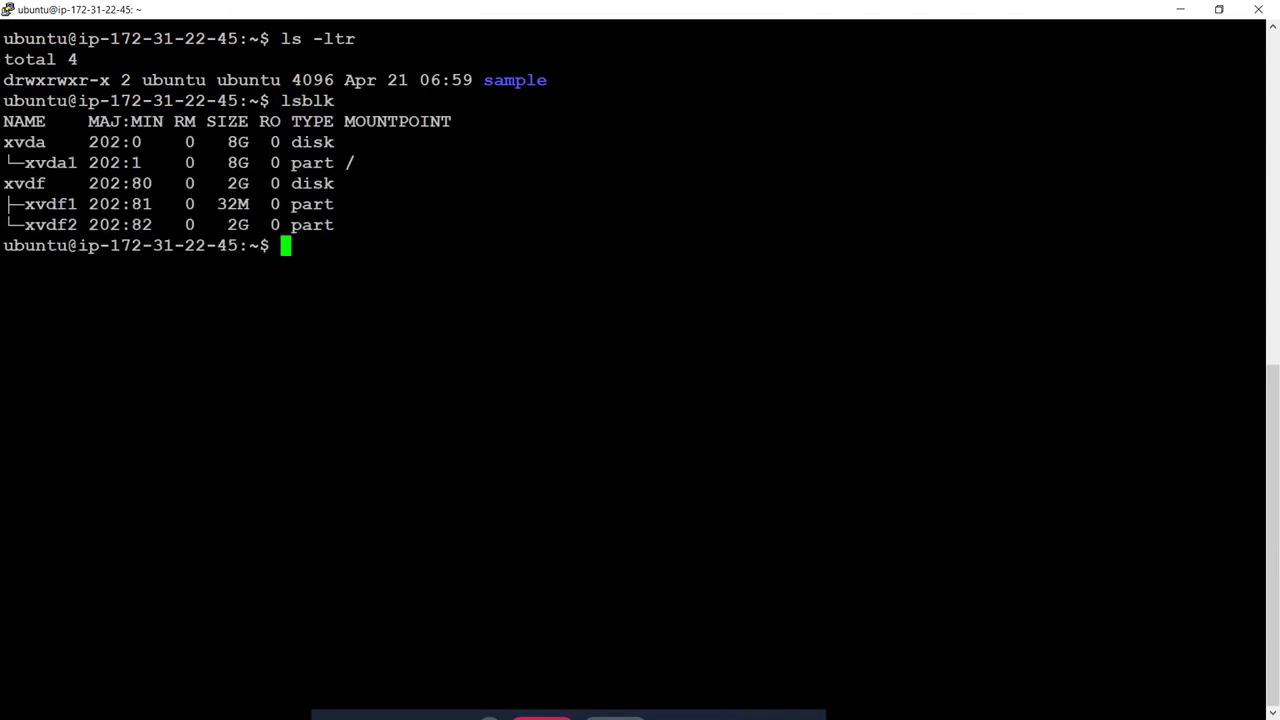
Step: Enter a sudo mount command for the 2 GB partition /dev/xvdf2 in the ip-172-31-22-45 session
text(sudo mount)
double_click(58, 224)
text(/vde)
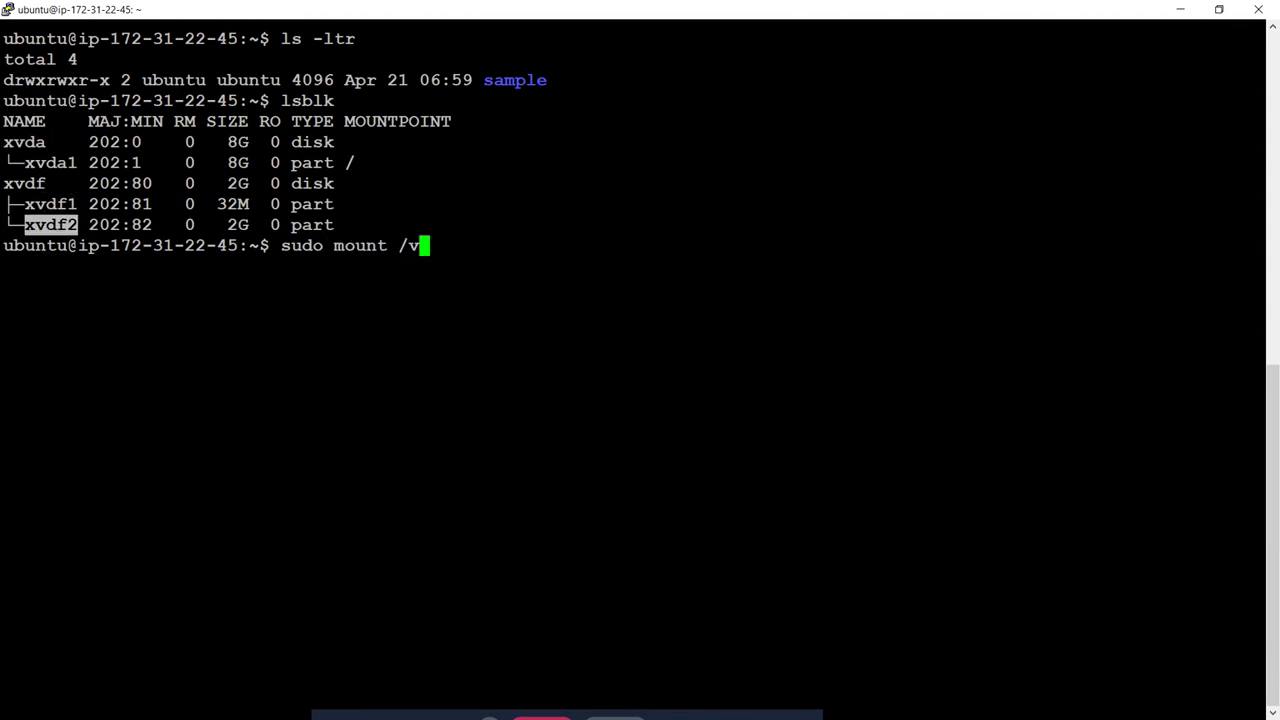
key(BackSpace)
key(BackSpace)
text(de)
key(BackSpace)
key(BackSpace)
key(BackSpace)
key(BackSpace)
text(/dev/xvdf2)
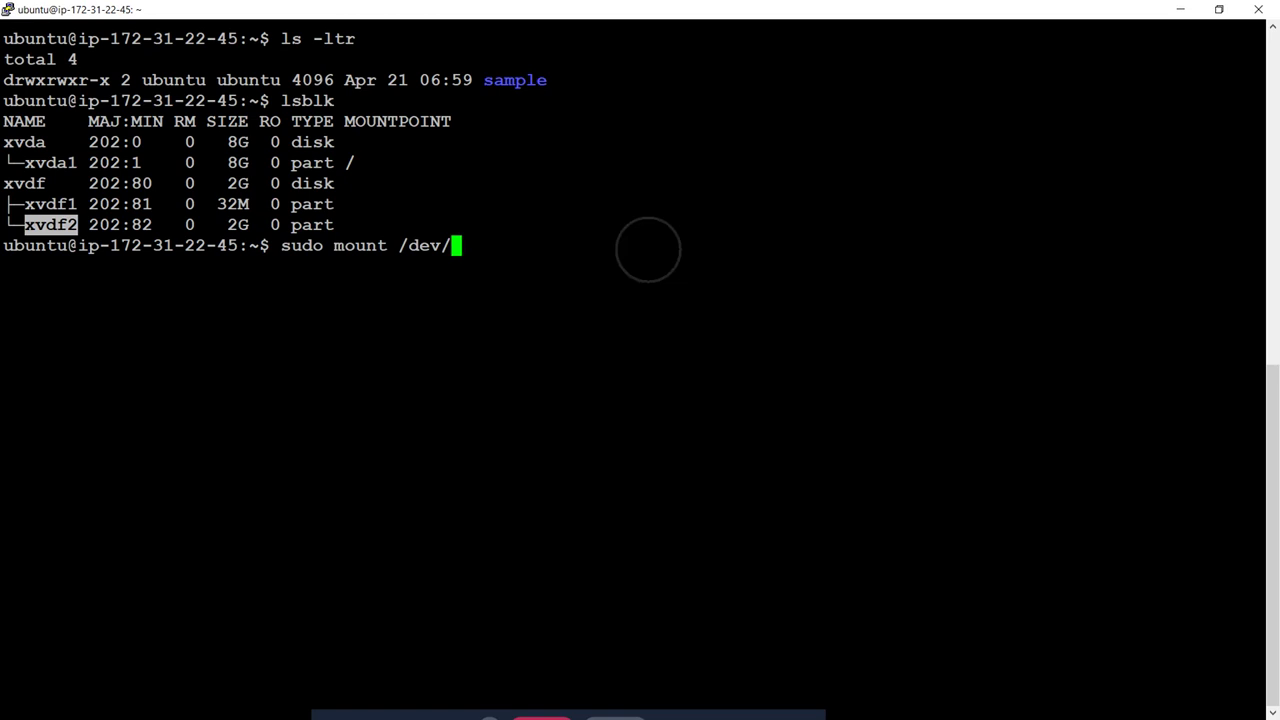